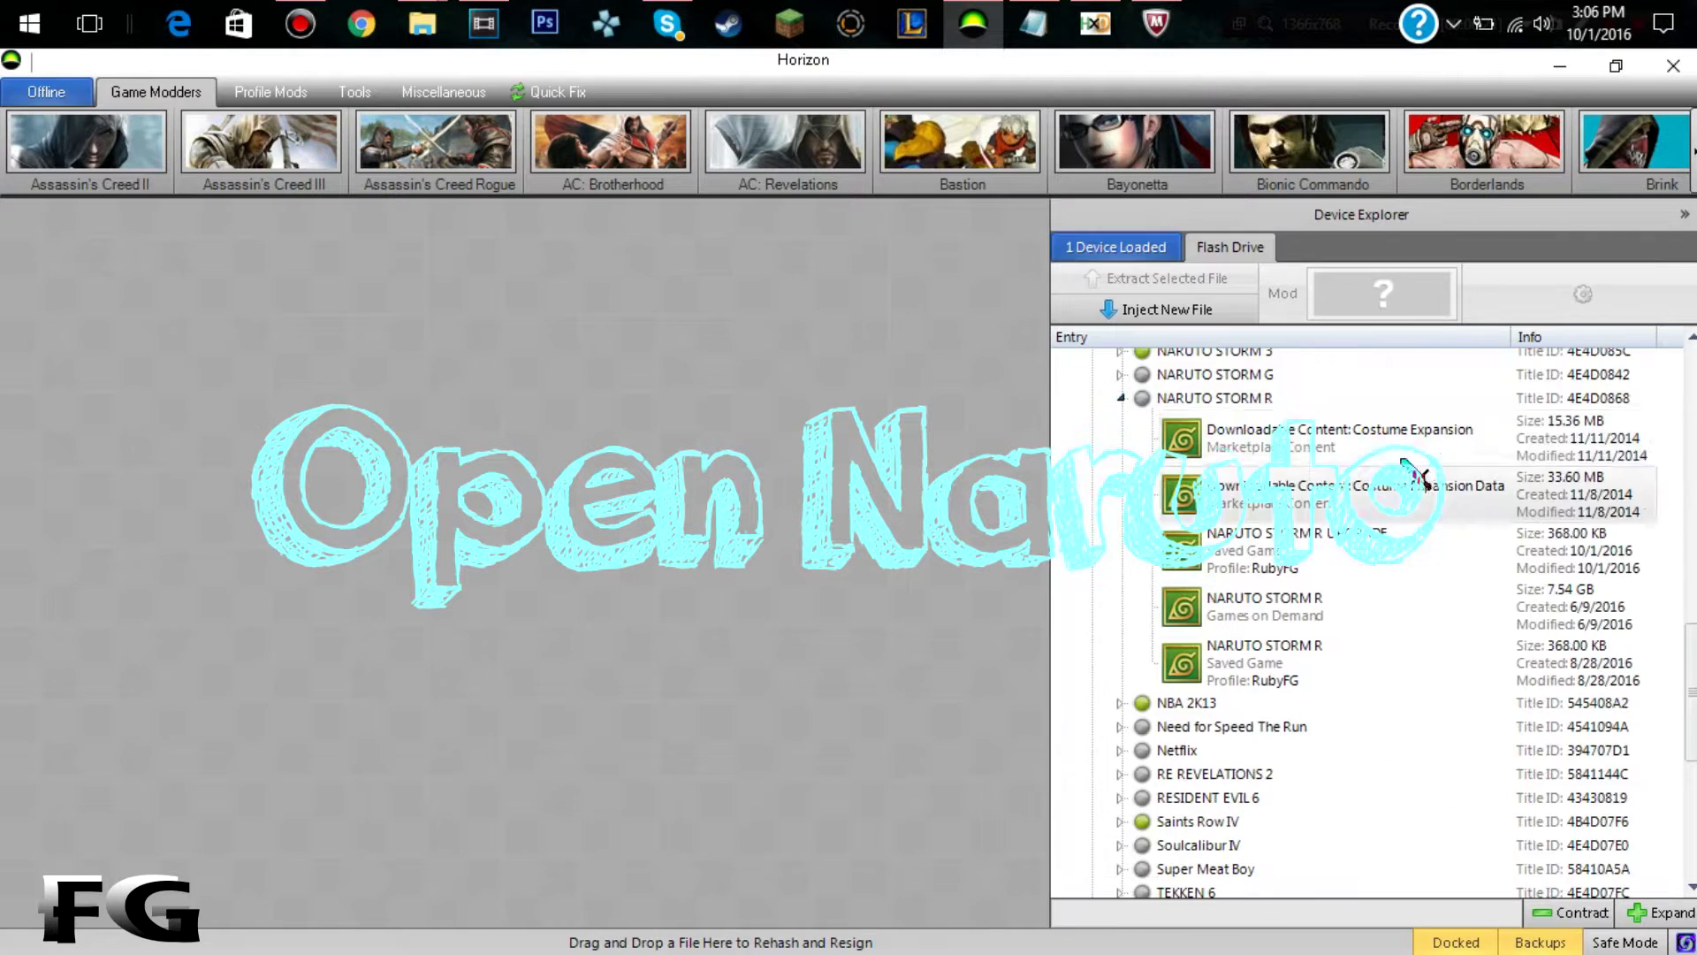
- Open the NARUTO STORM R UPGRADE saved game from the device and show its package contents
left_click(1264, 553)
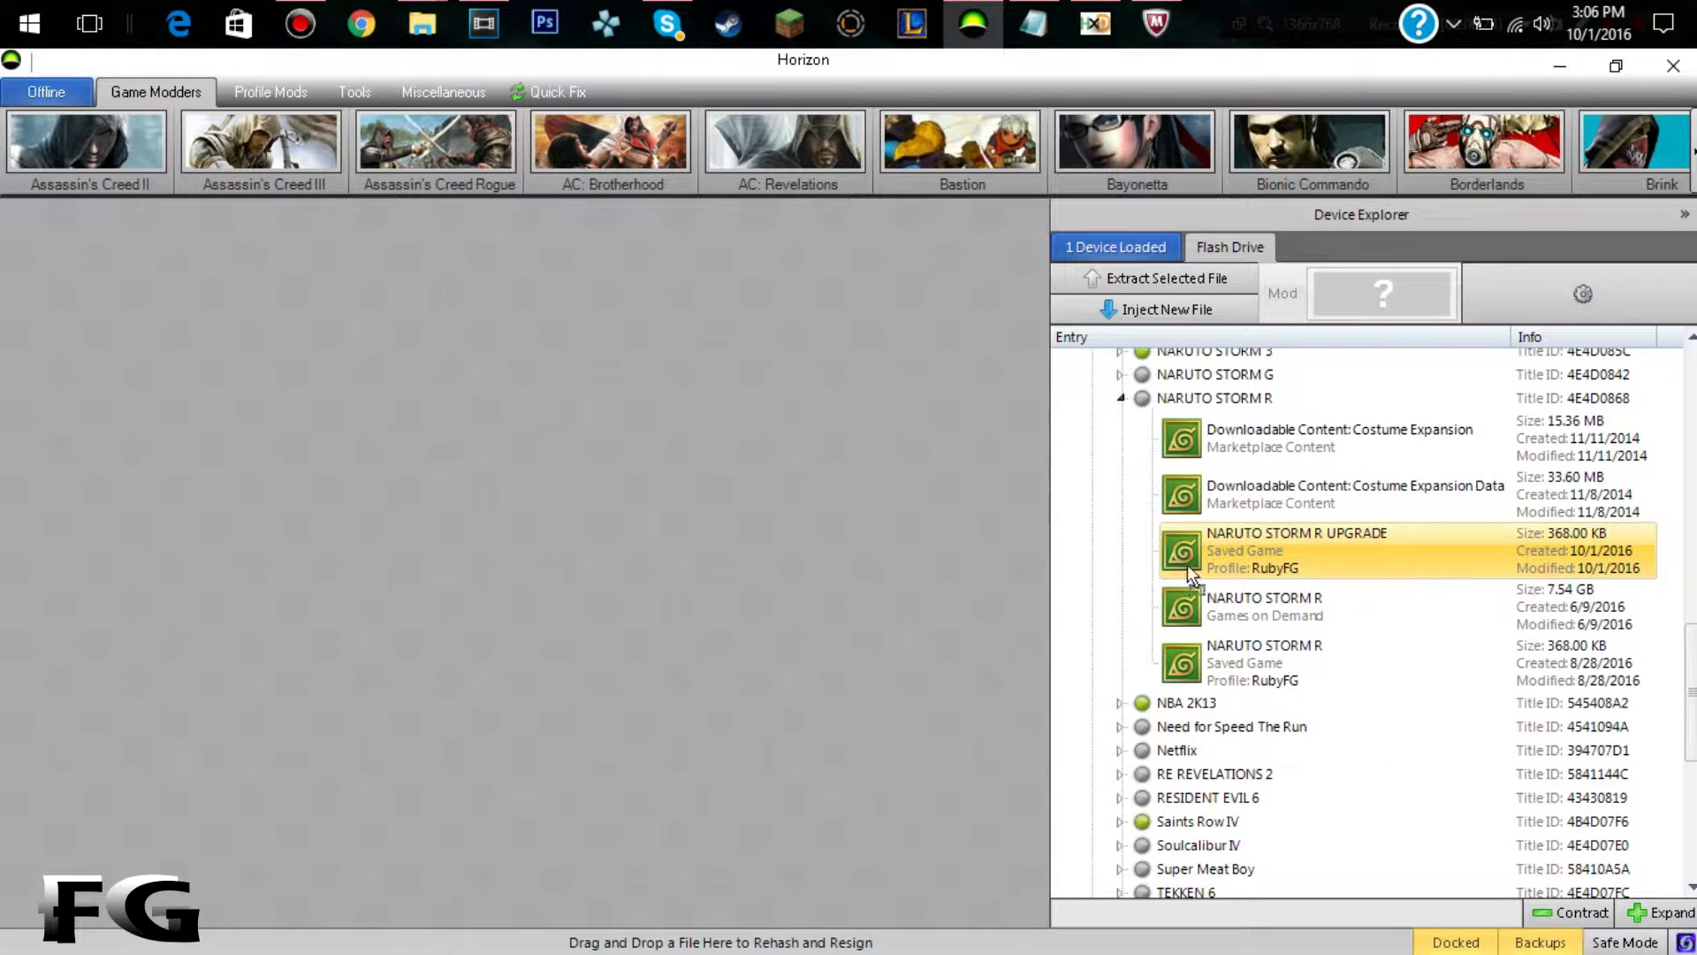
left_click_drag(792, 561, 730, 550)
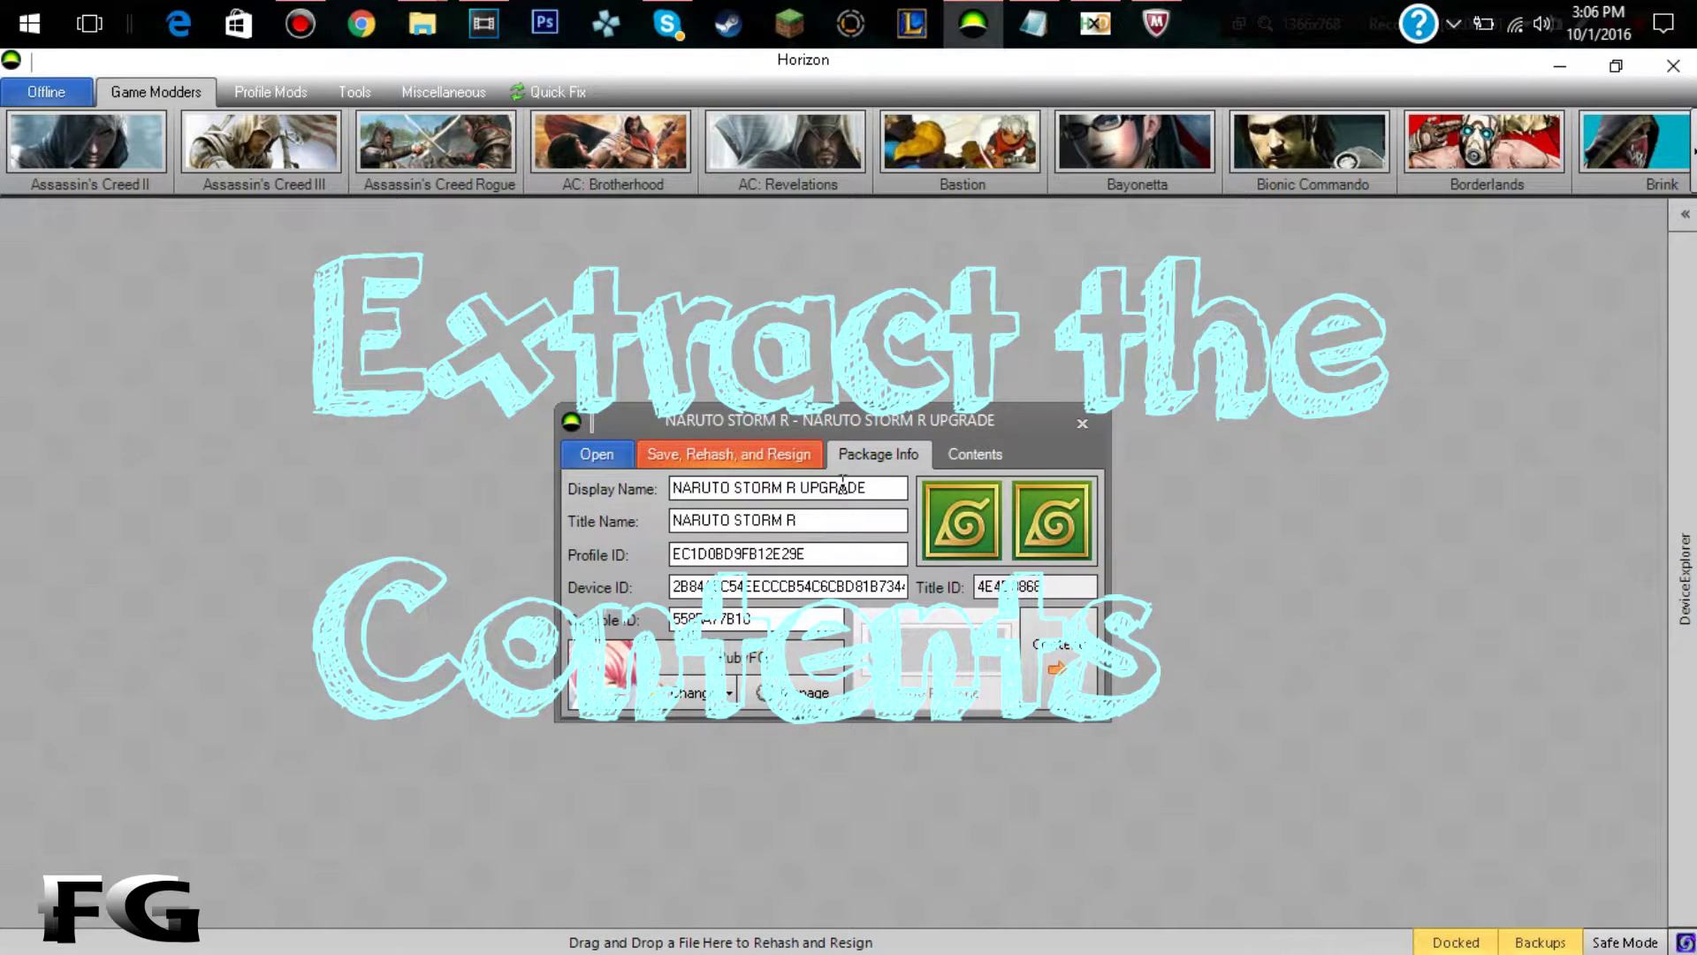
left_click(977, 455)
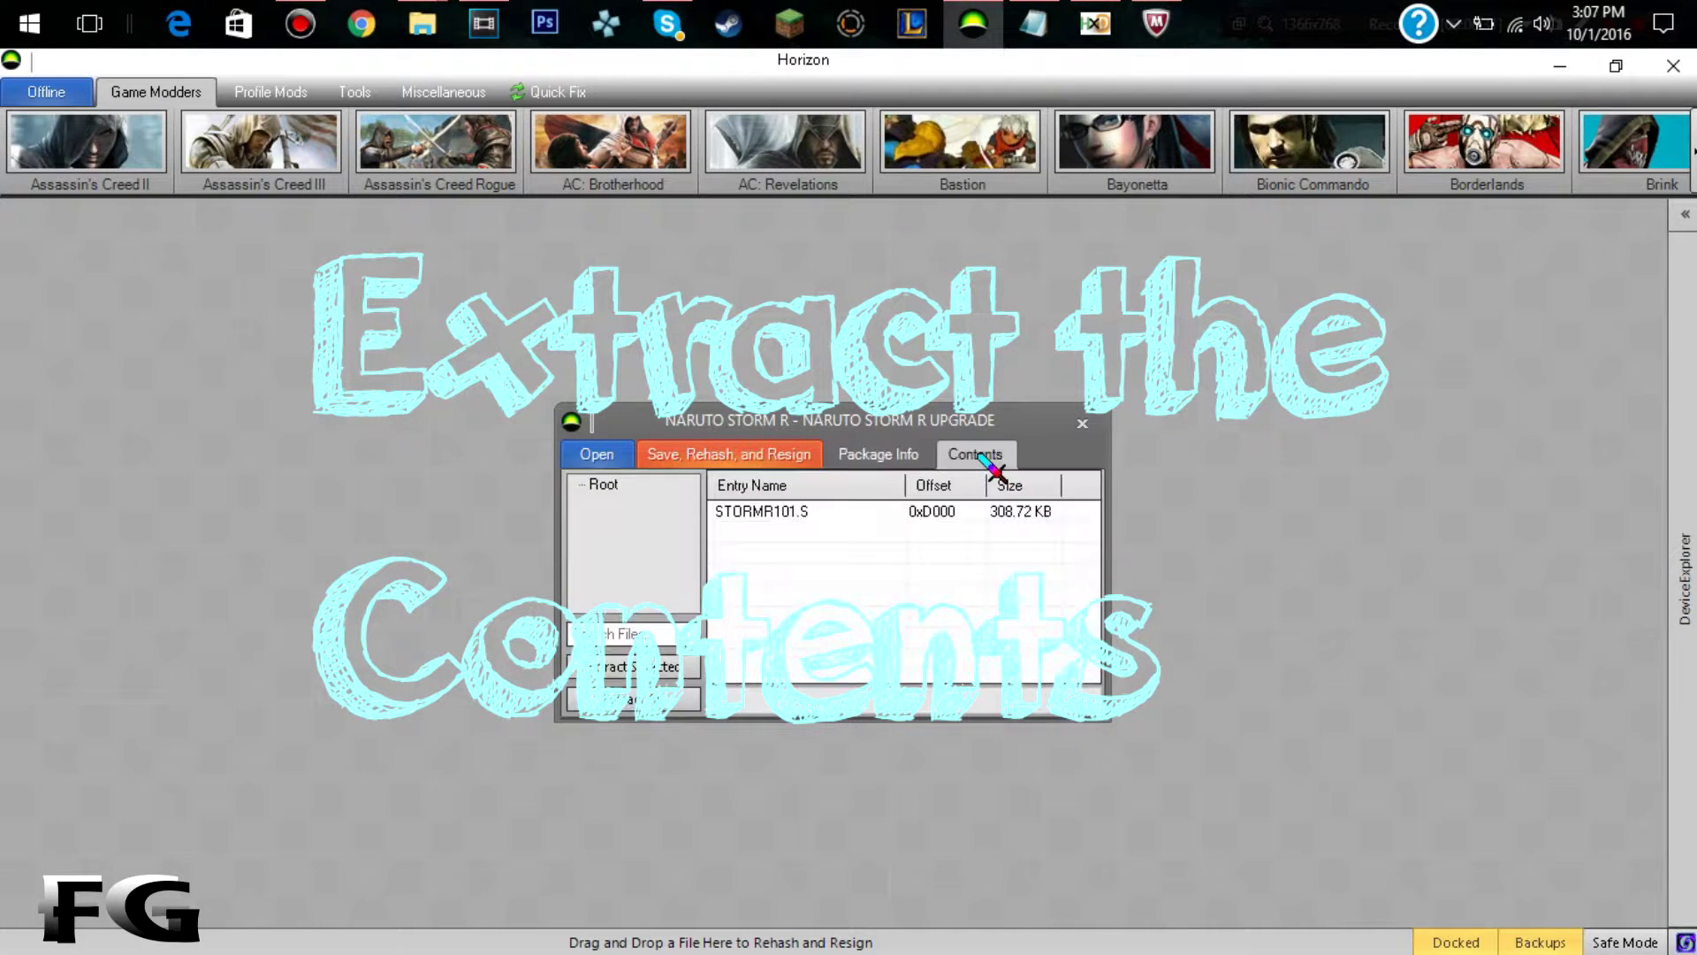
- Extract STORMR101.S from the save package to the Desktop, keeping its file name
left_click(825, 515)
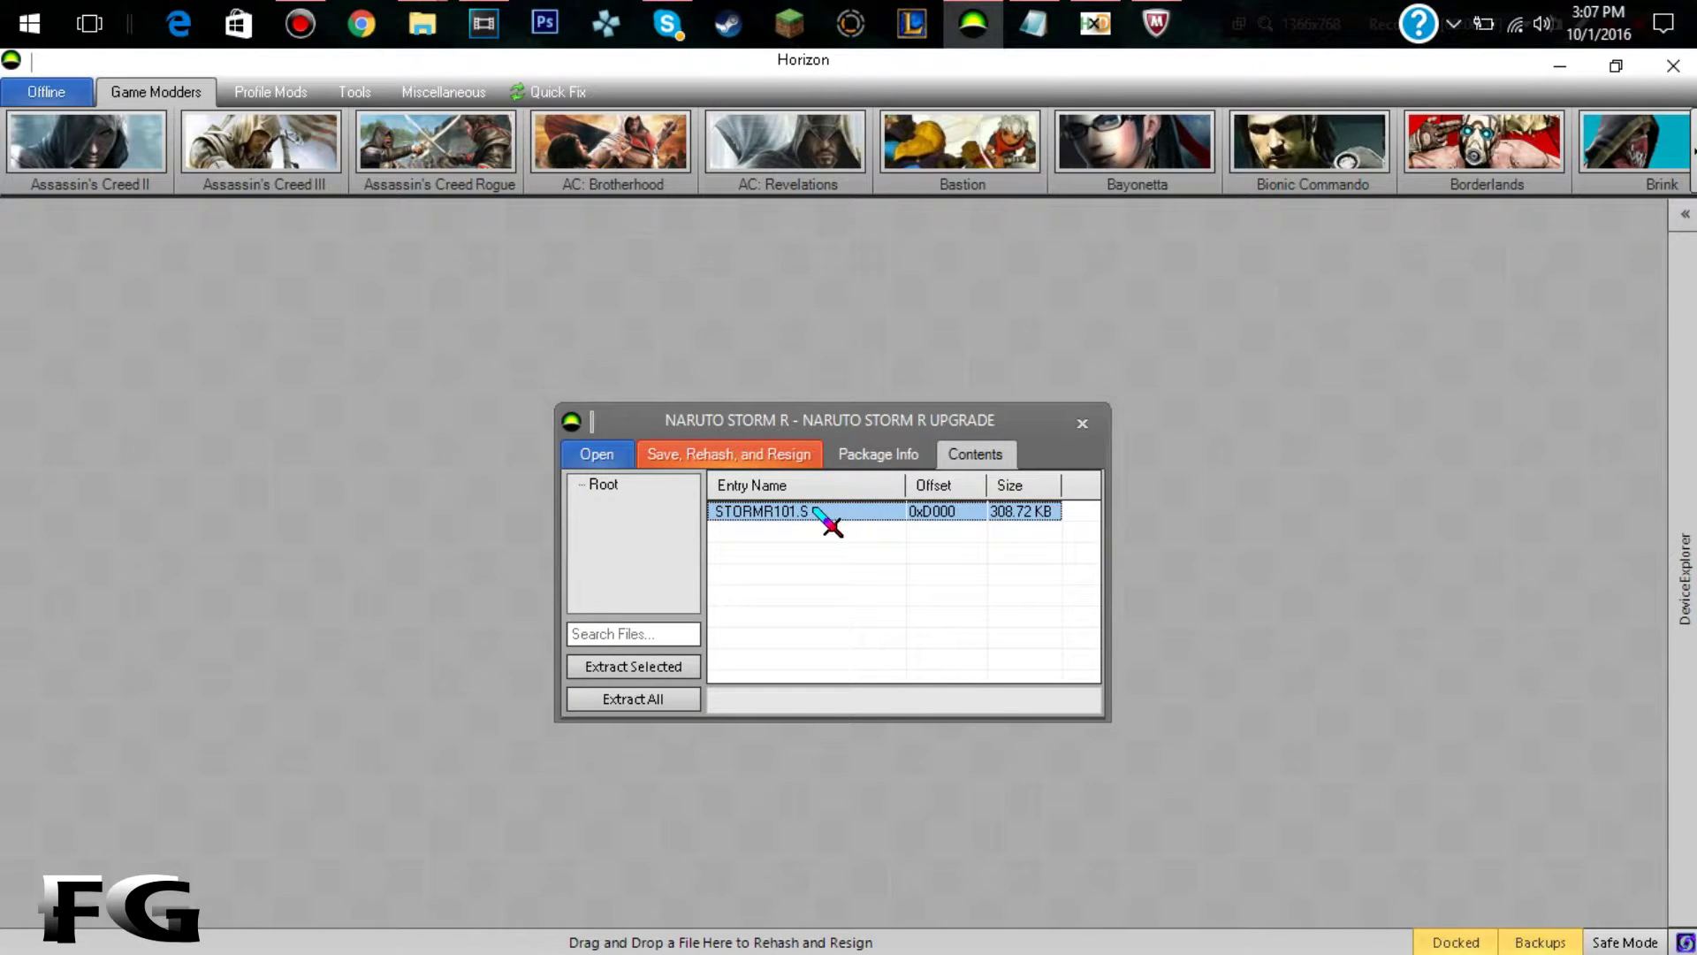
right_click(813, 511)
left_click(909, 558)
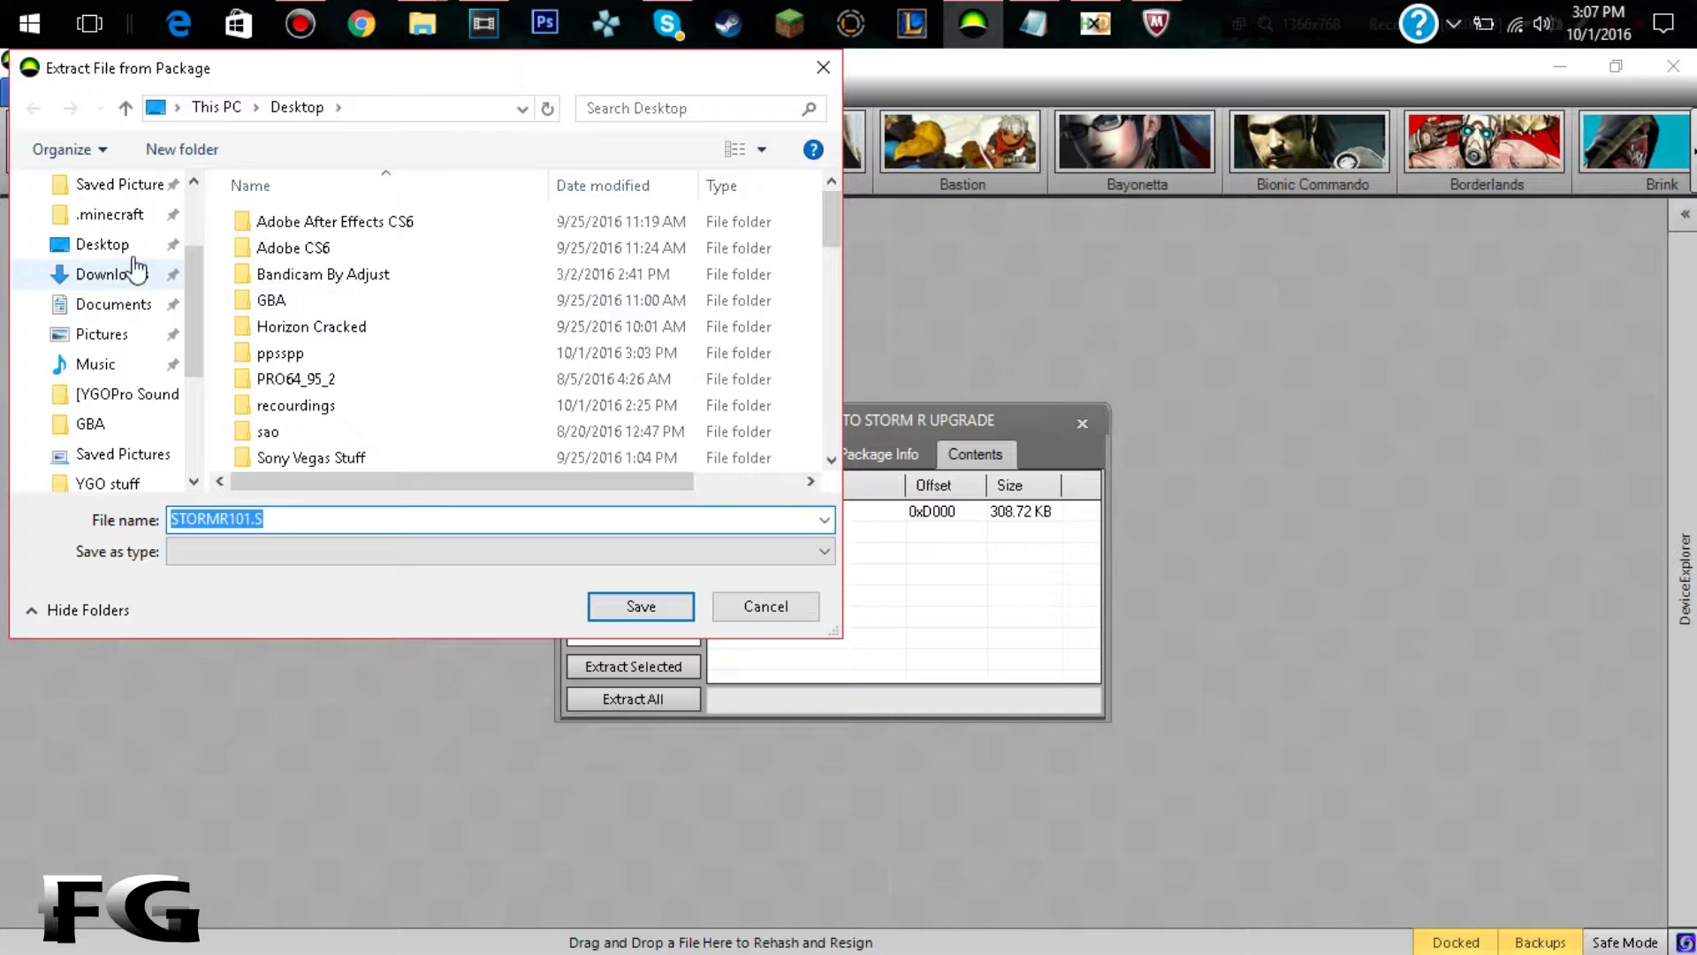
scroll(619, 366, "down", 3)
scroll(610, 366, "down", 6)
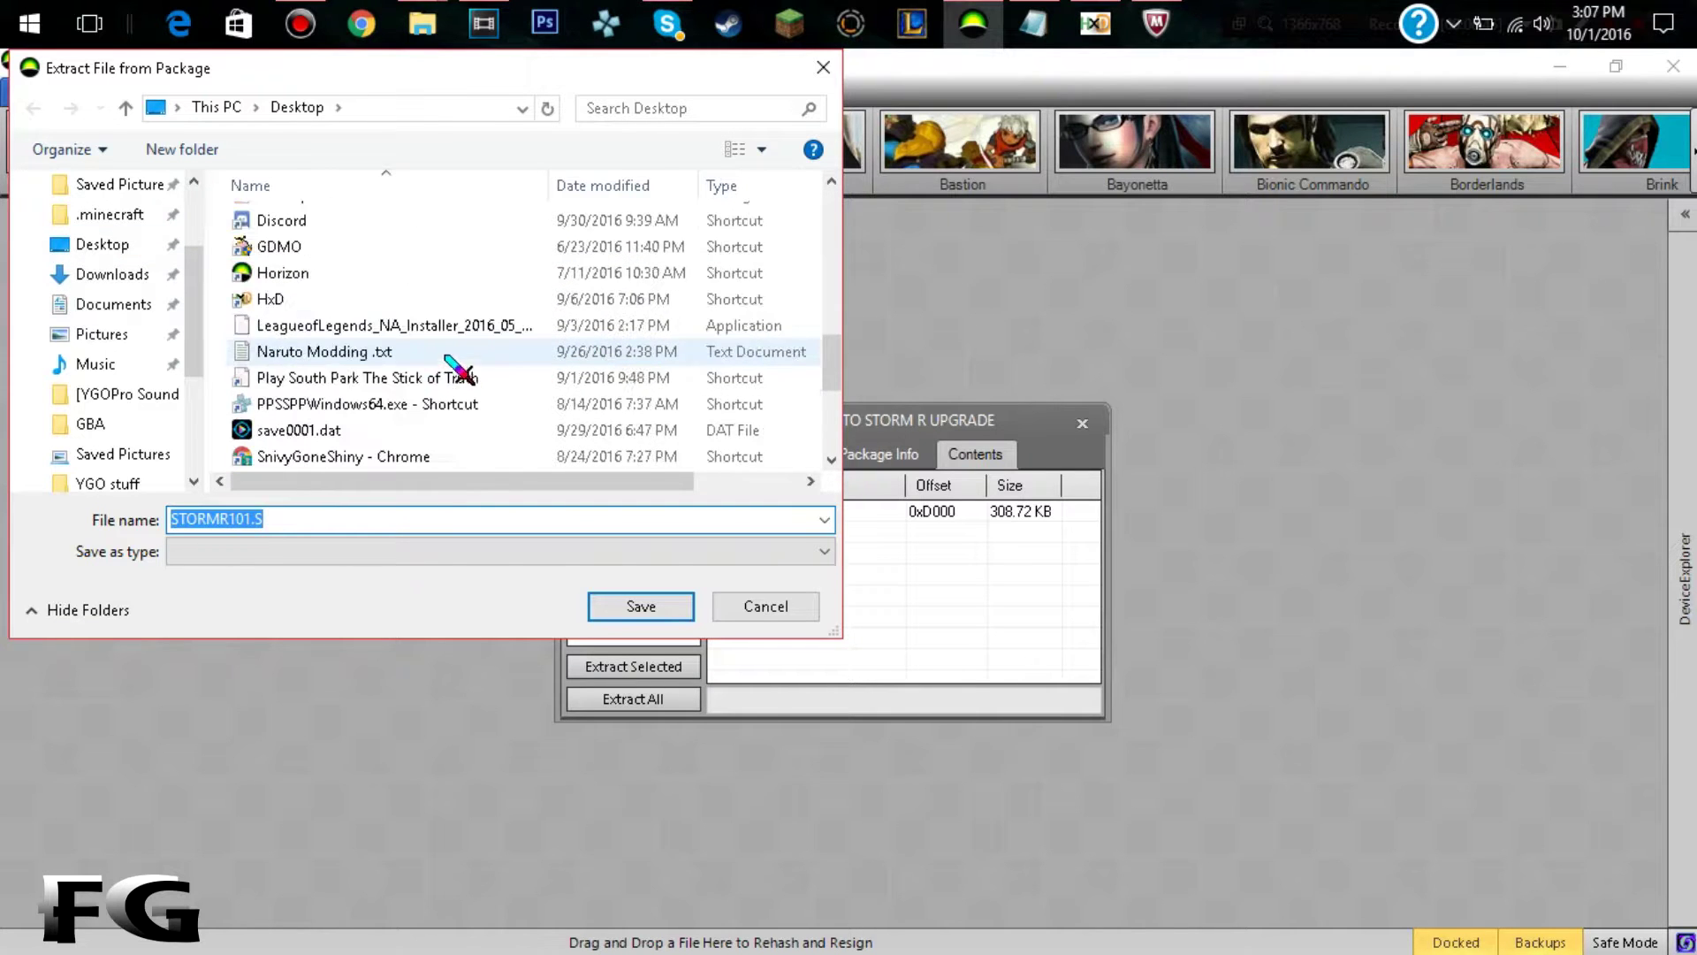
left_click(652, 613)
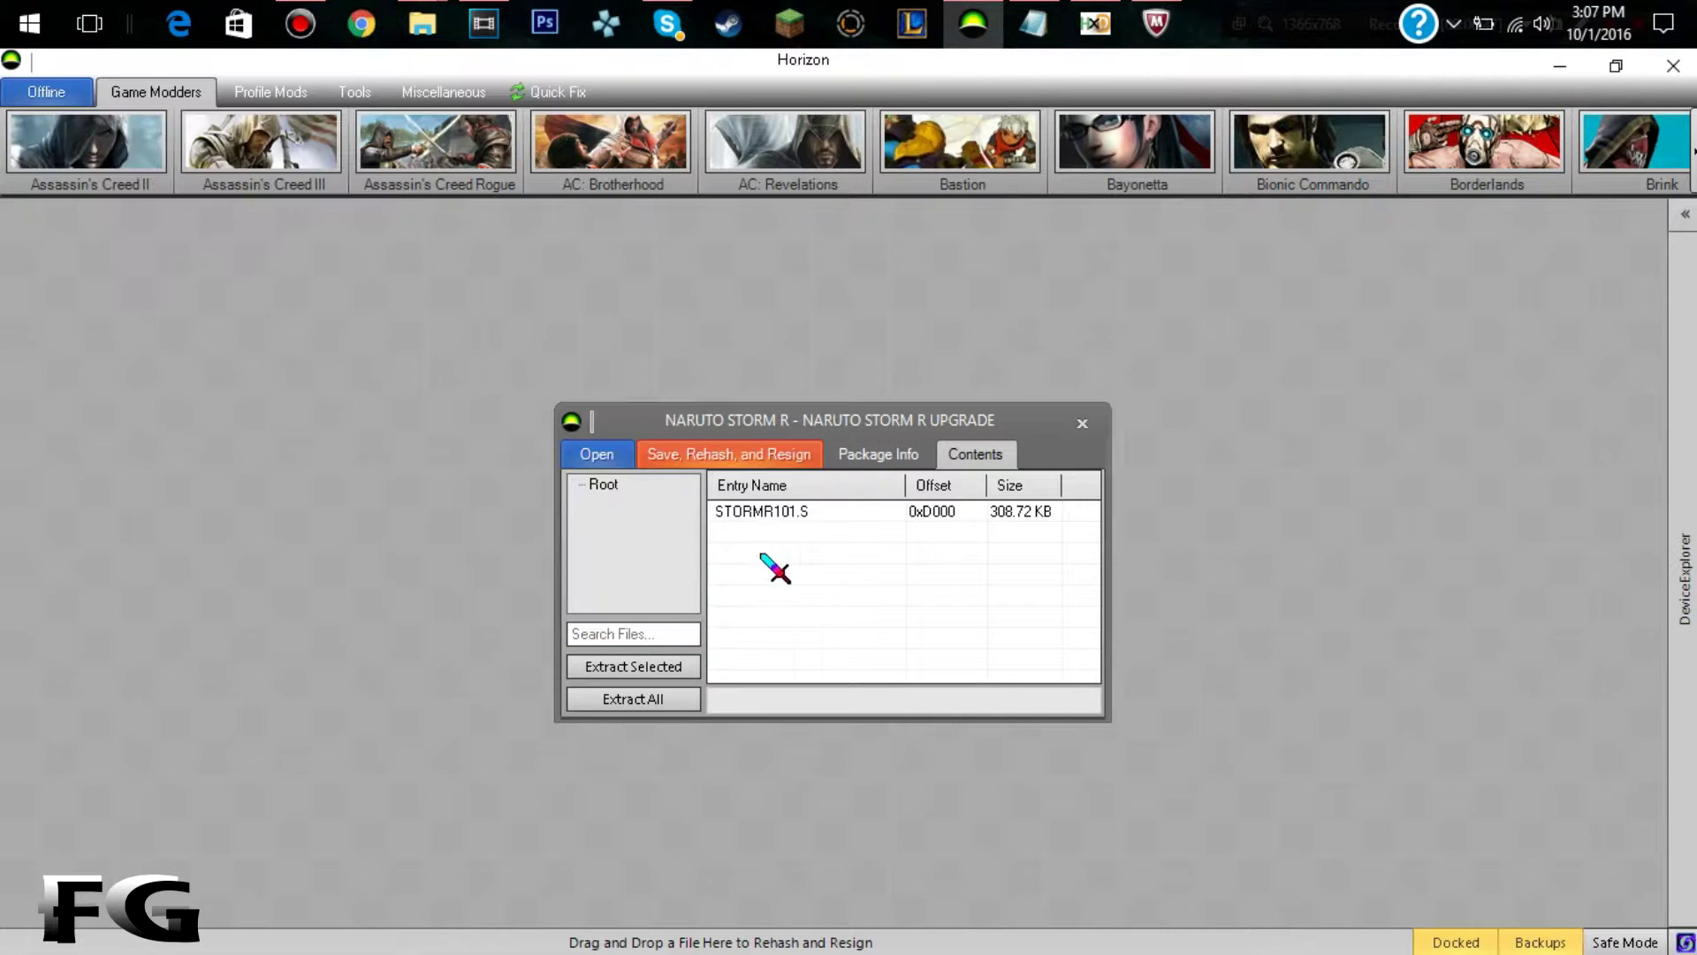
- Minimize Horizon and move the extracted STORMR101.S file to an open area of the desktop, dismissing the audio capture message
left_click(855, 551)
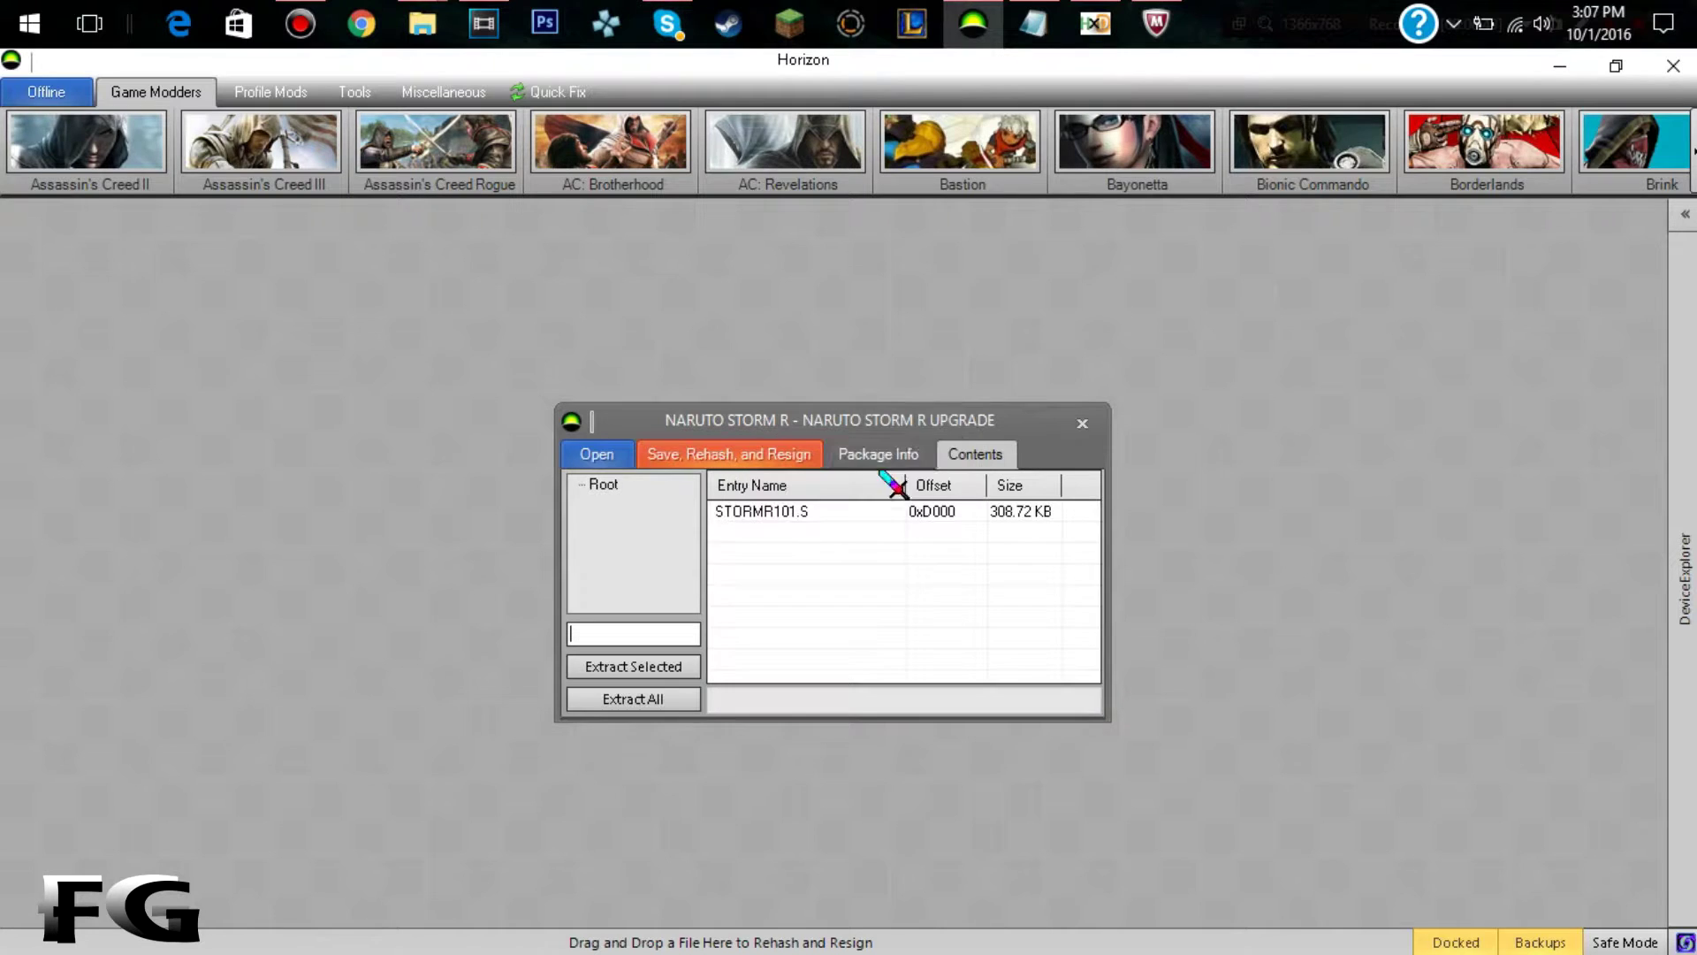
left_click_drag(978, 416, 675, 331)
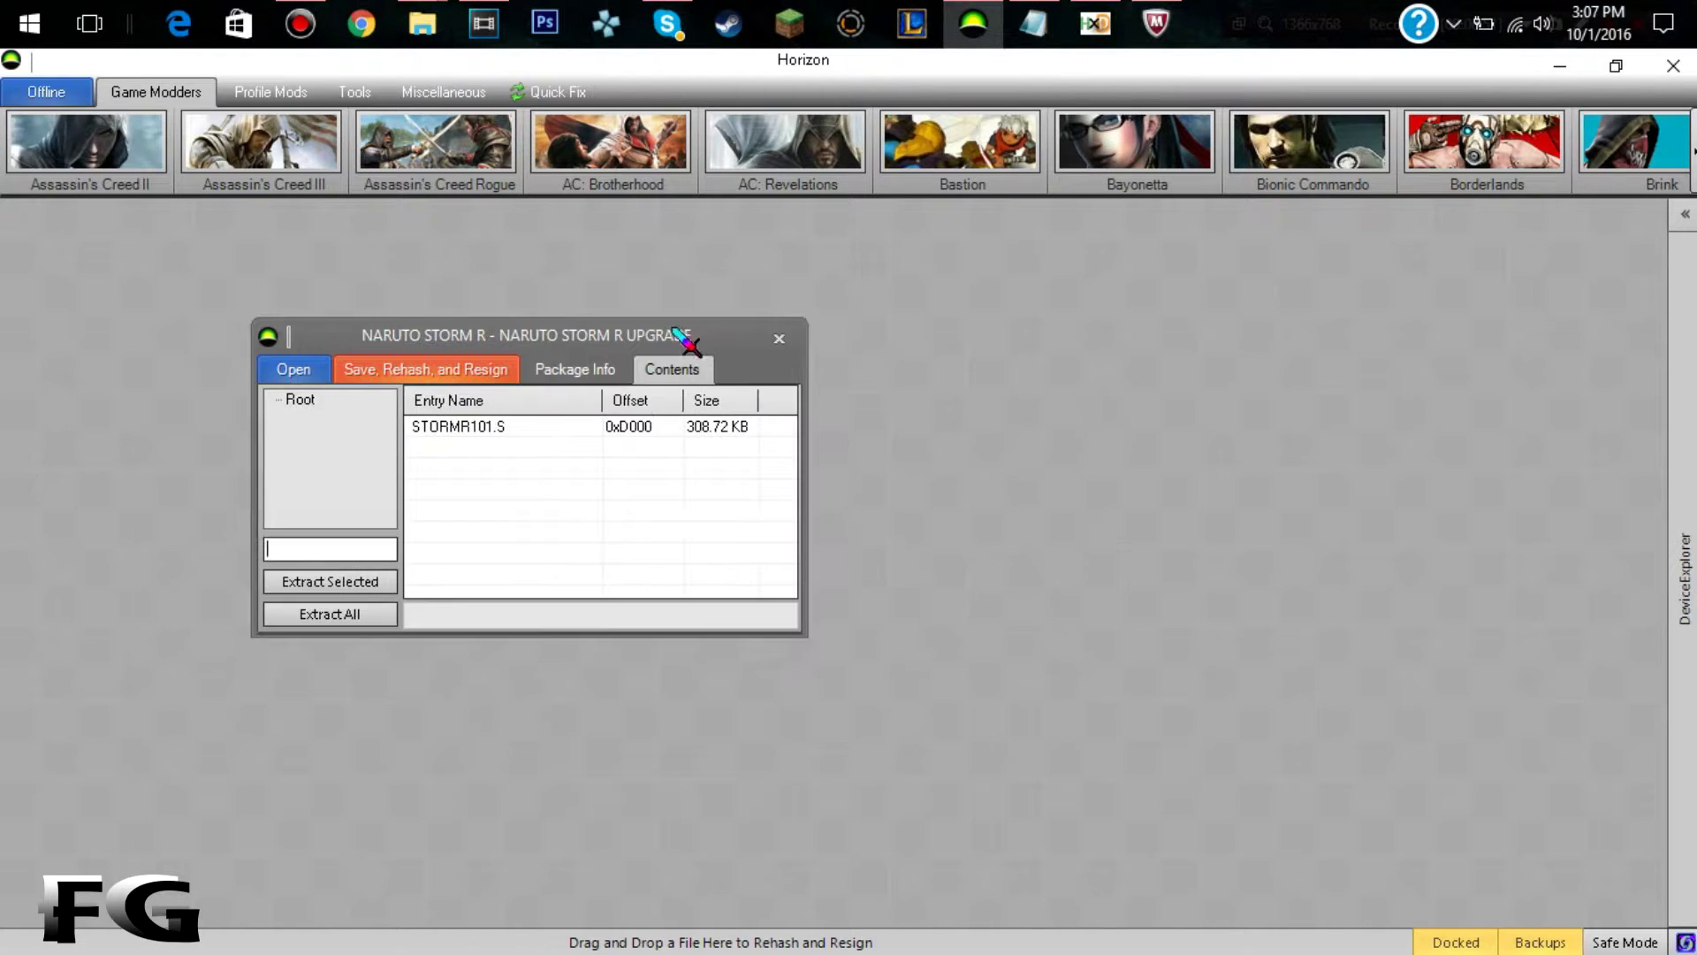
left_click(1559, 66)
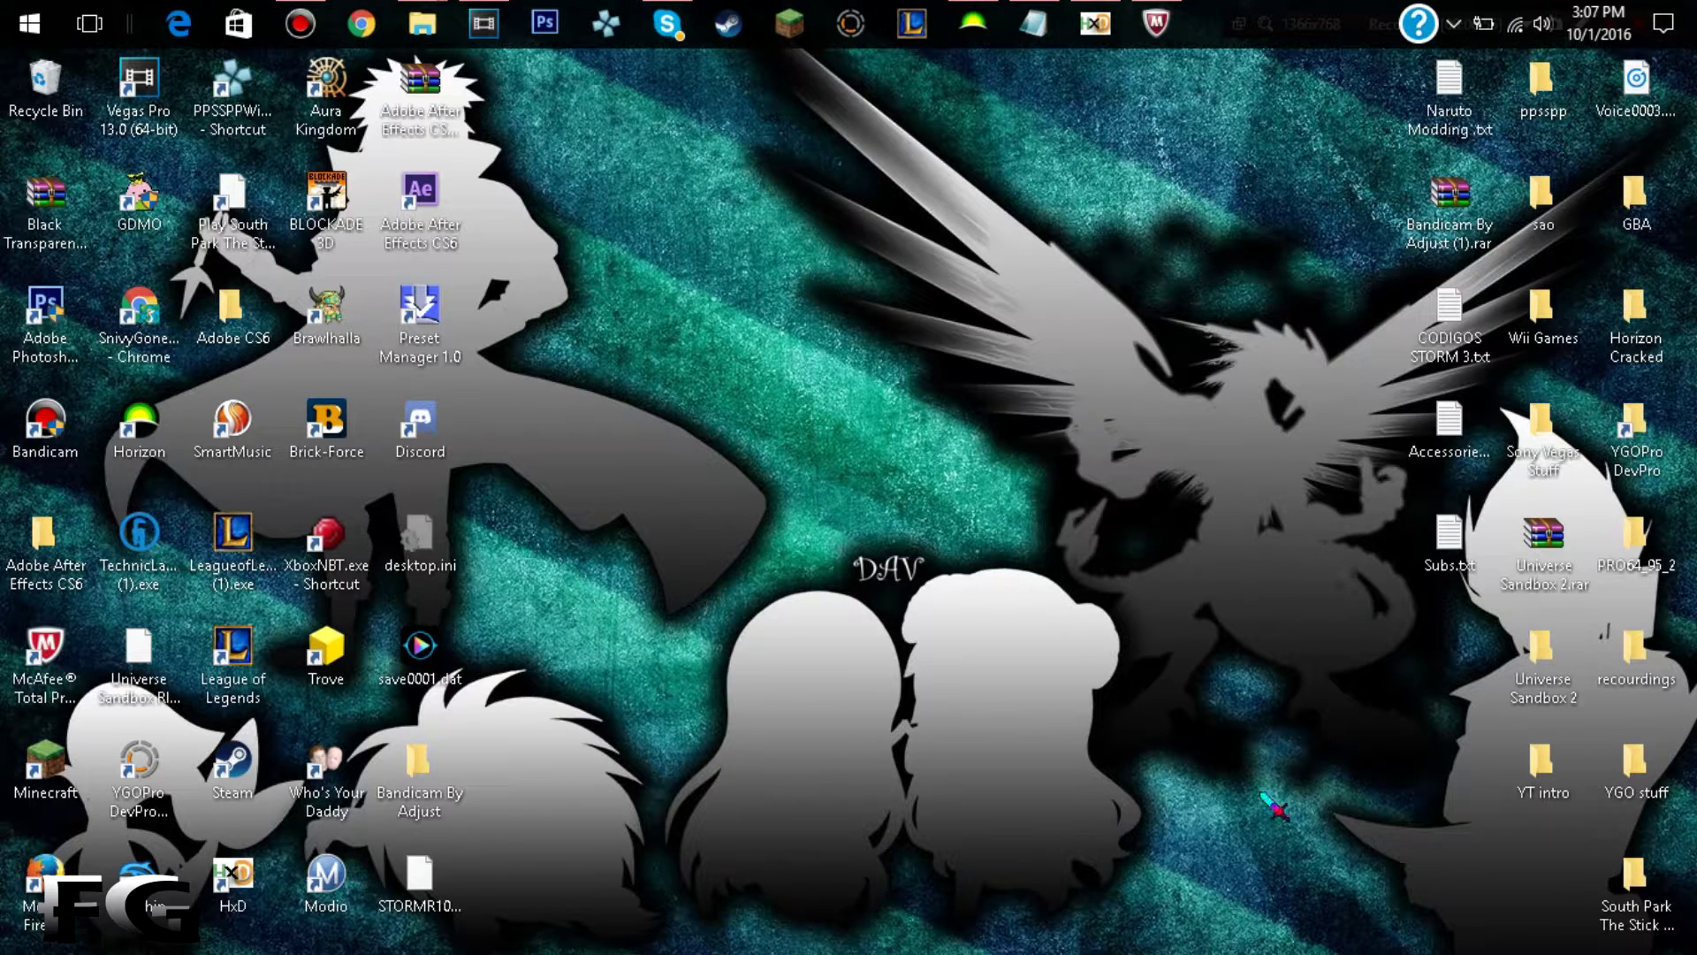
left_click_drag(422, 884, 986, 442)
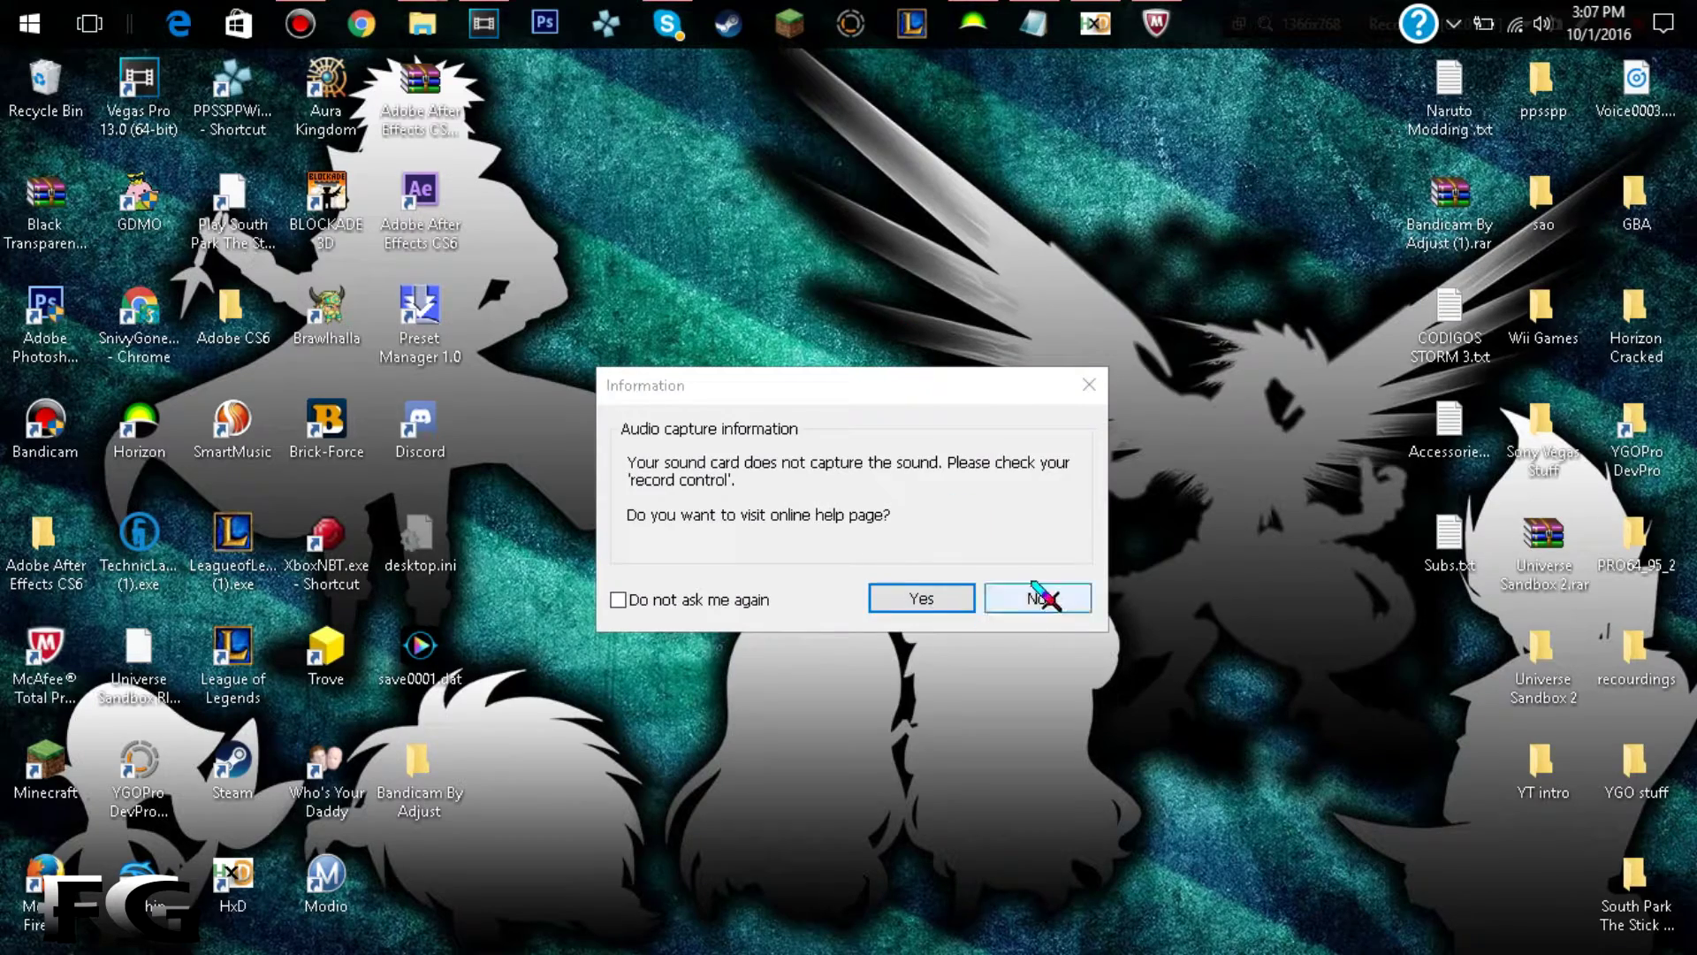
left_click(1043, 604)
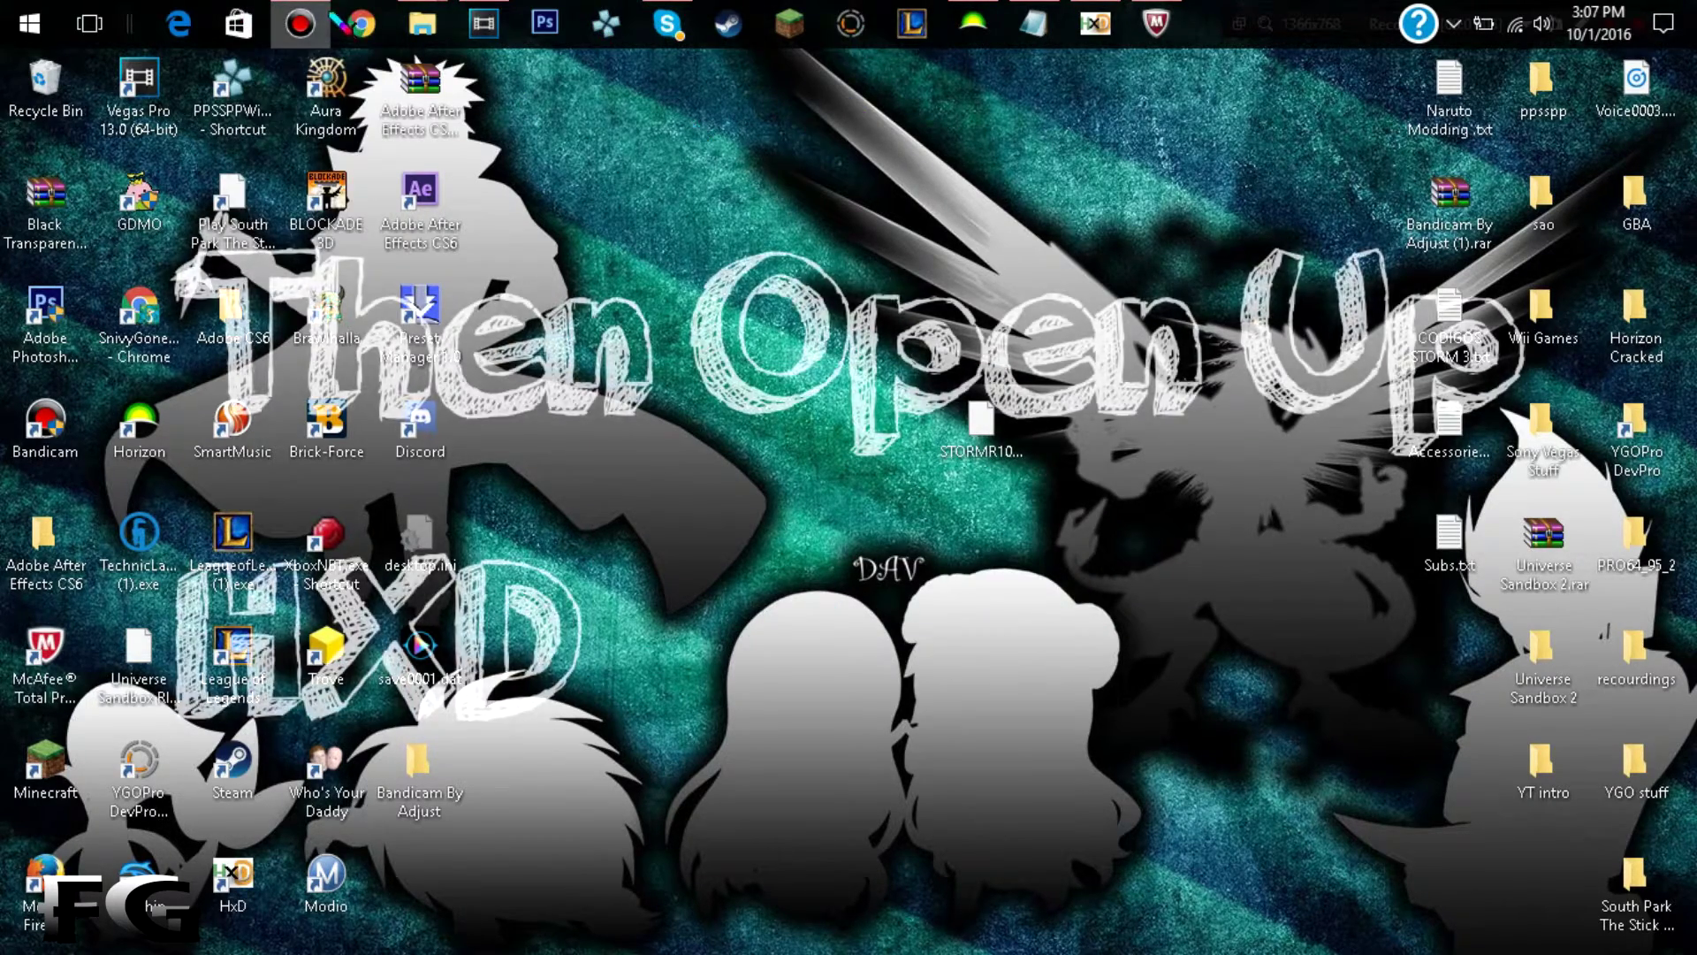
left_click(322, 144)
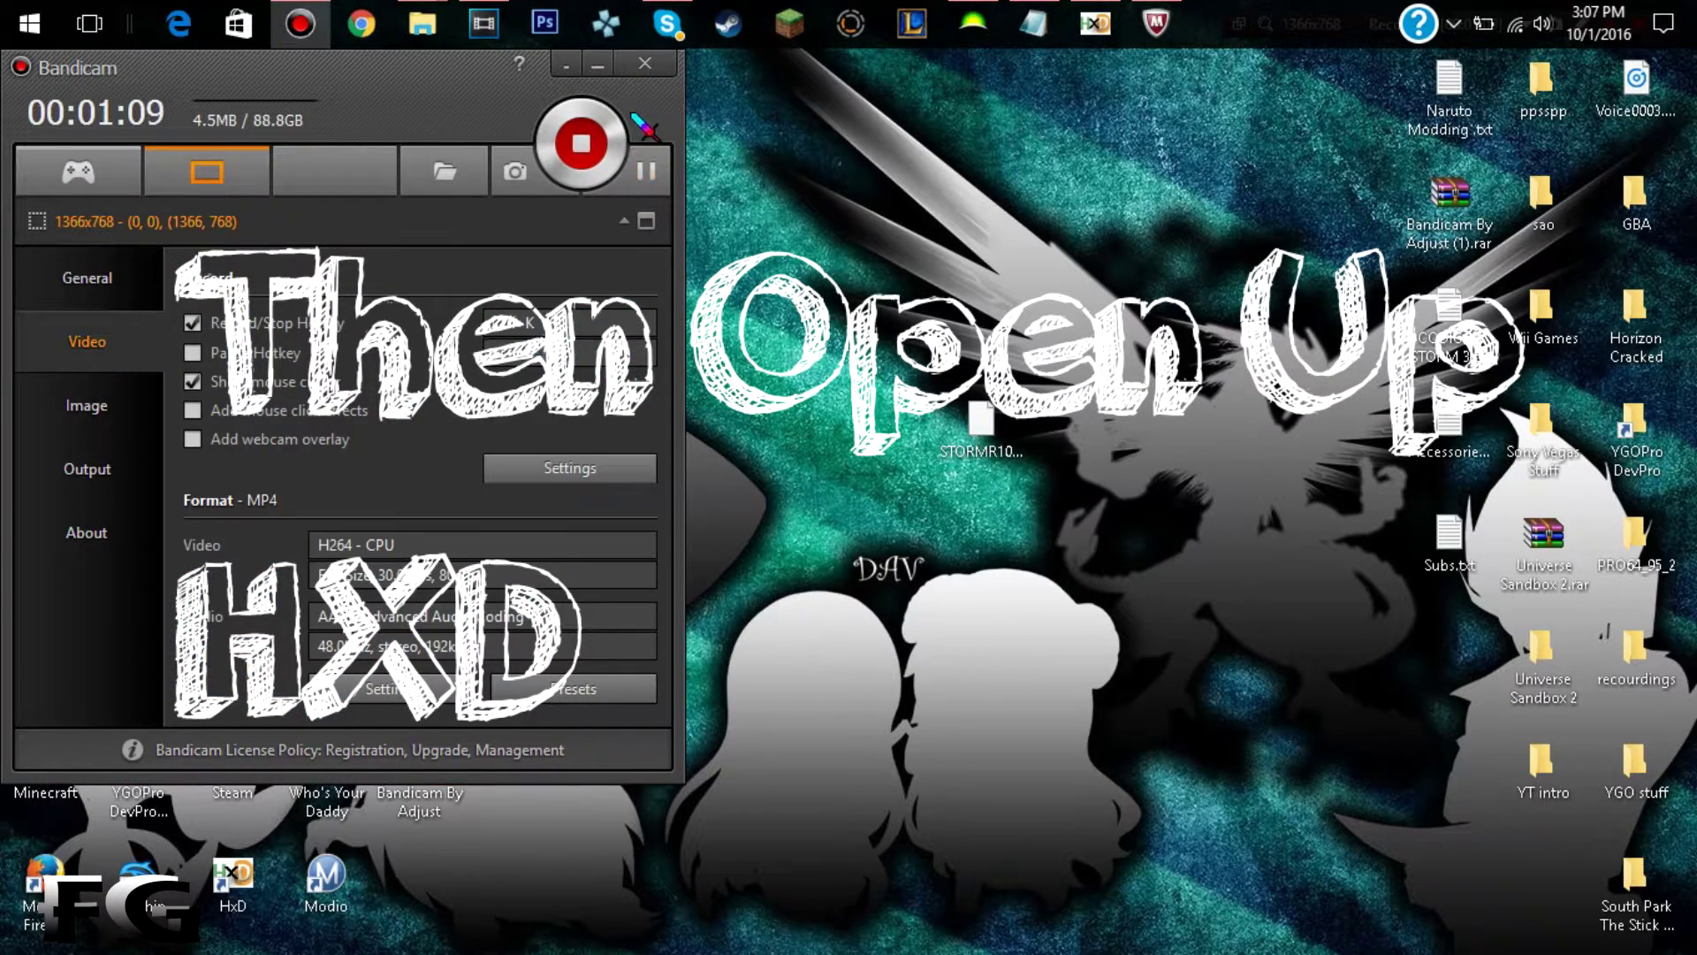
left_click(598, 64)
left_click_drag(983, 460, 795, 228)
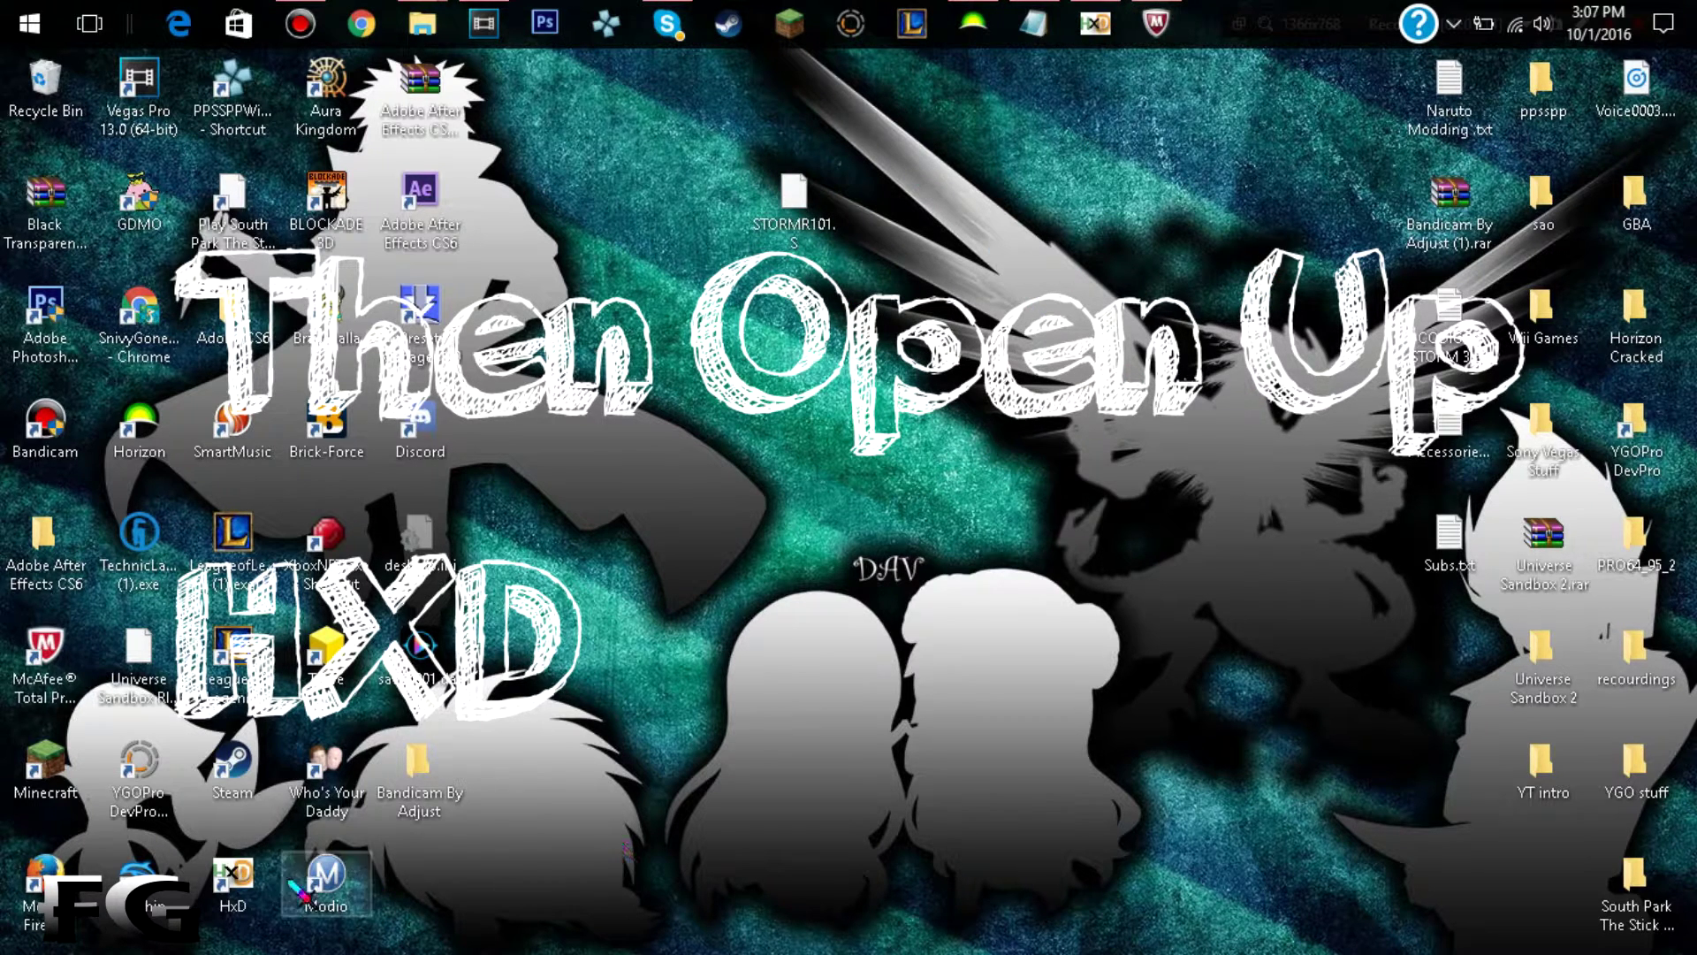
- Close the HxD window that is already running
left_click(232, 879)
left_click_drag(919, 433, 261, 880)
mouse_move(1117, 37)
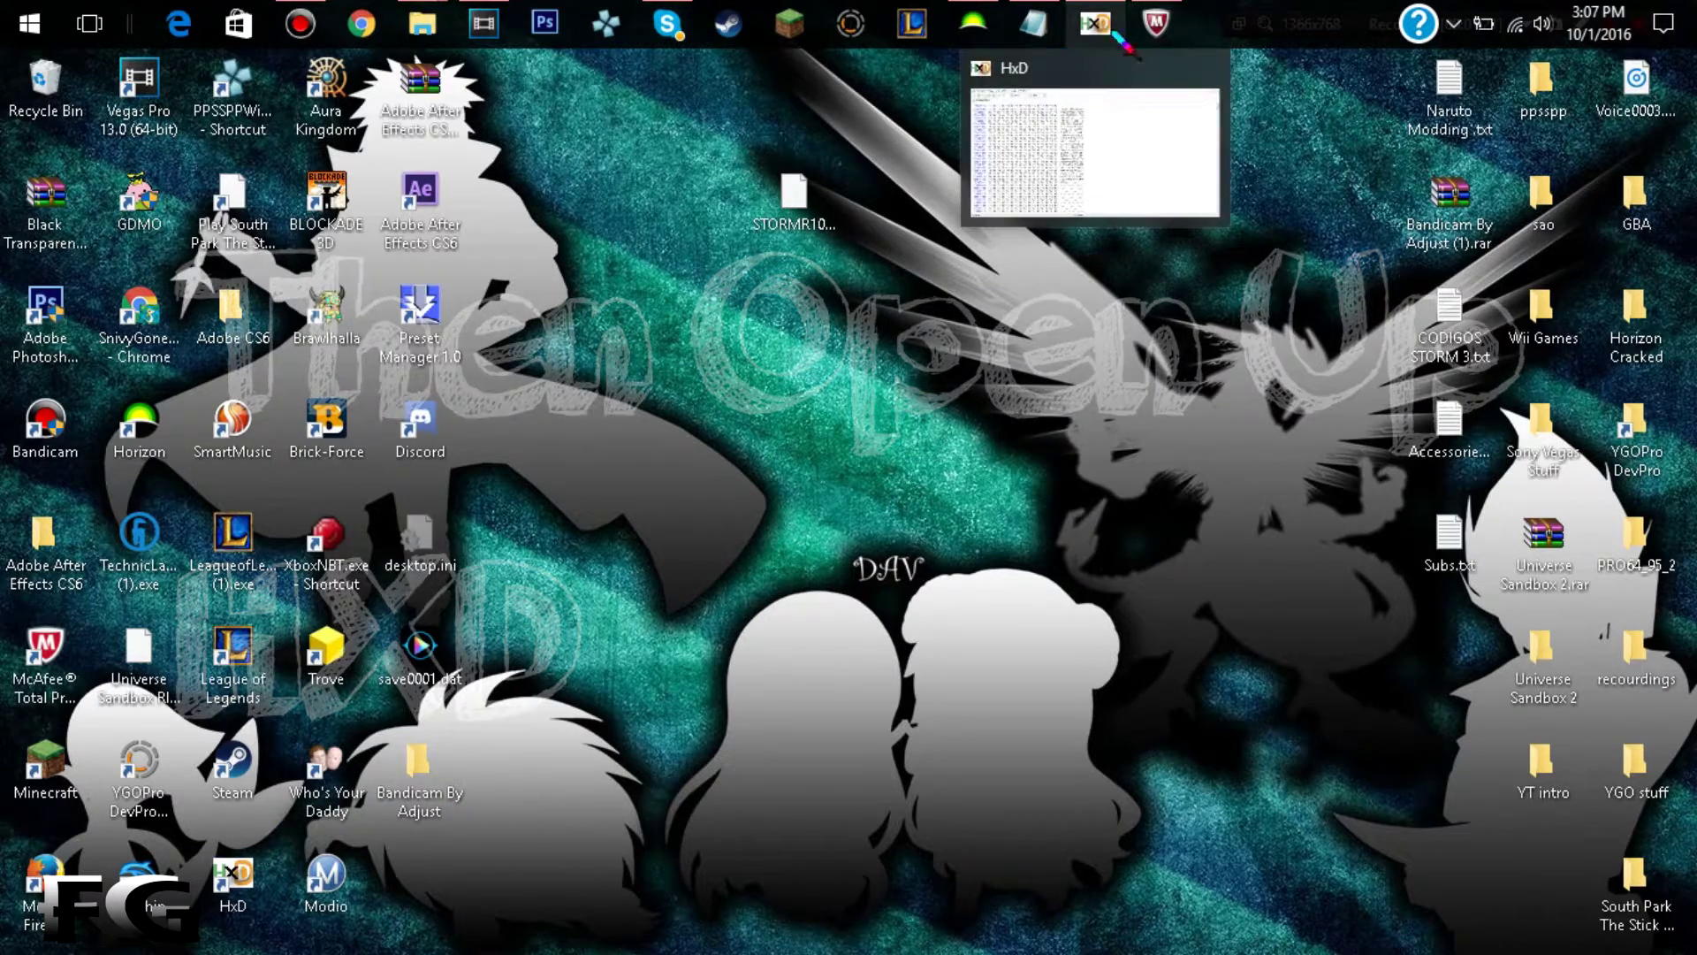
left_click(1206, 67)
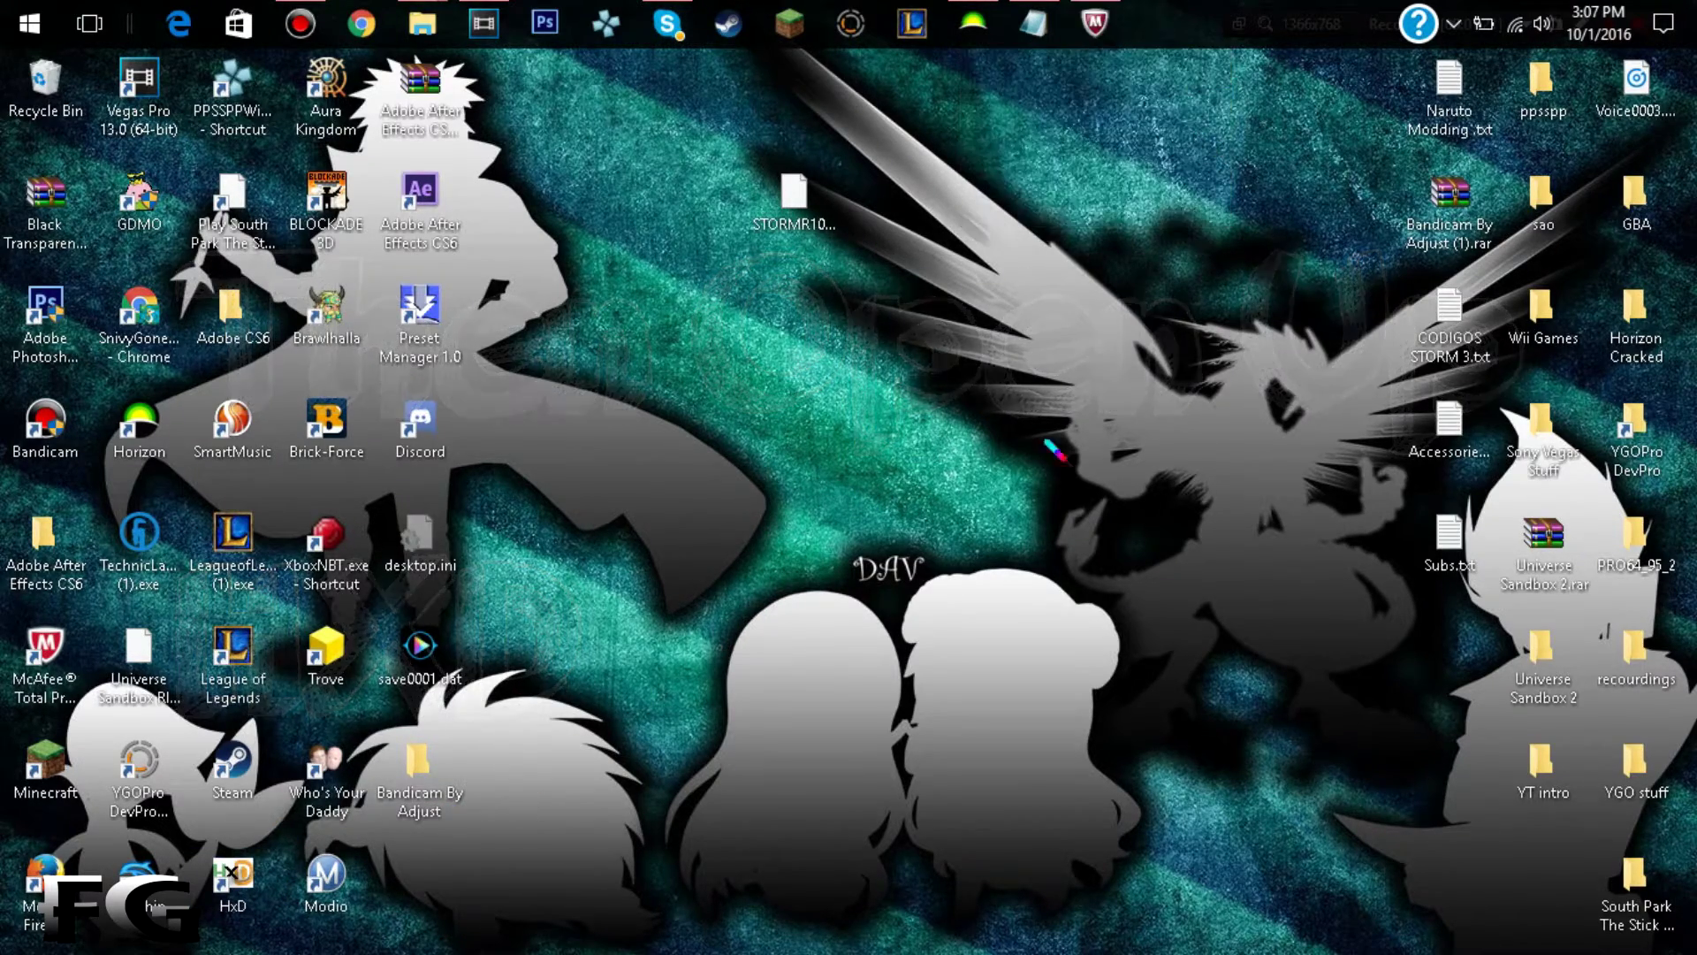
- Start HxD, load the STORMR101.S file from the desktop into it, and maximize the HxD window
double_click(265, 884)
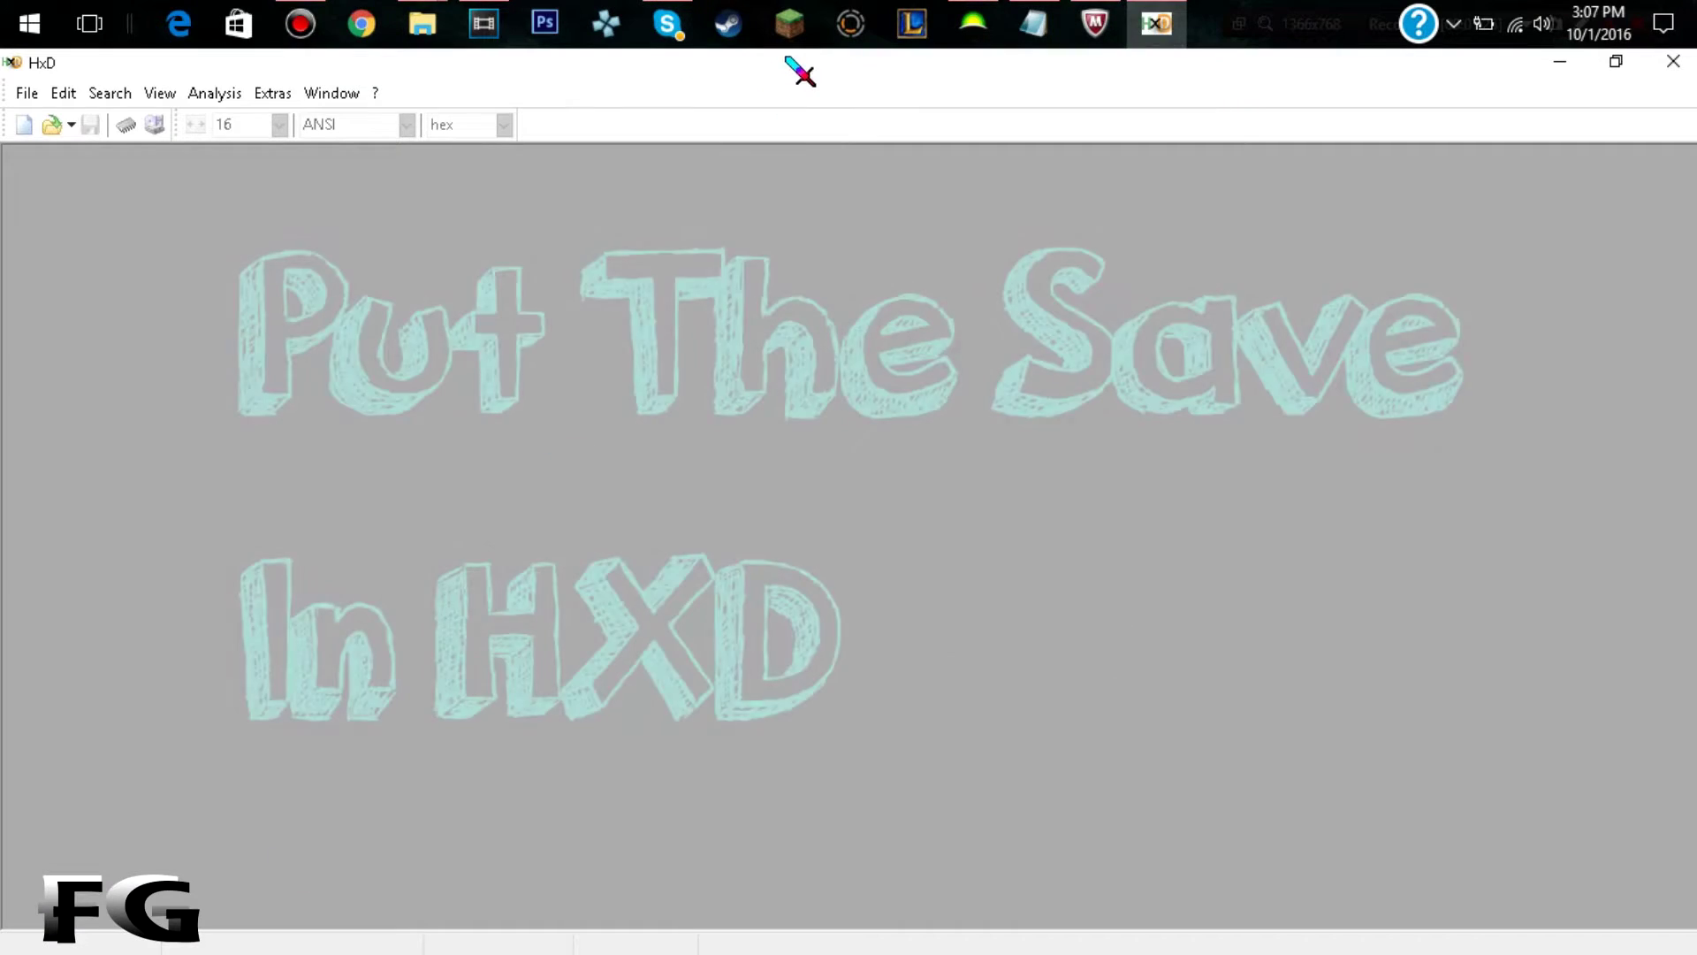
key("super+Right")
left_click(832, 192)
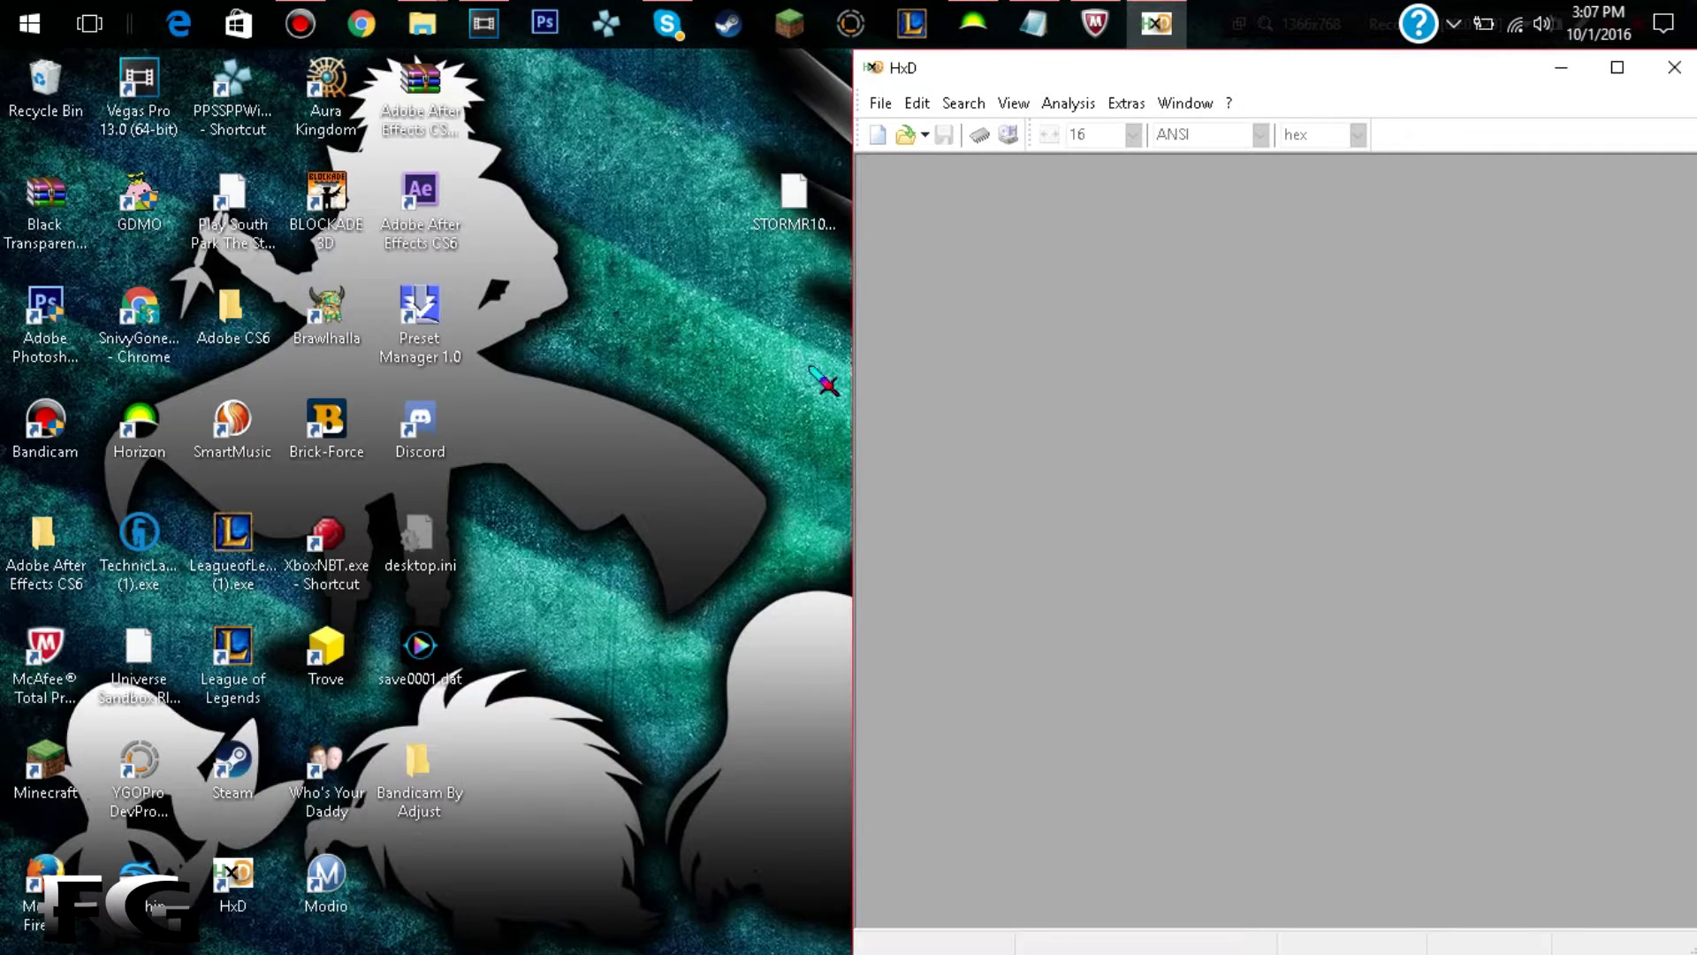
left_click_drag(806, 232, 952, 307)
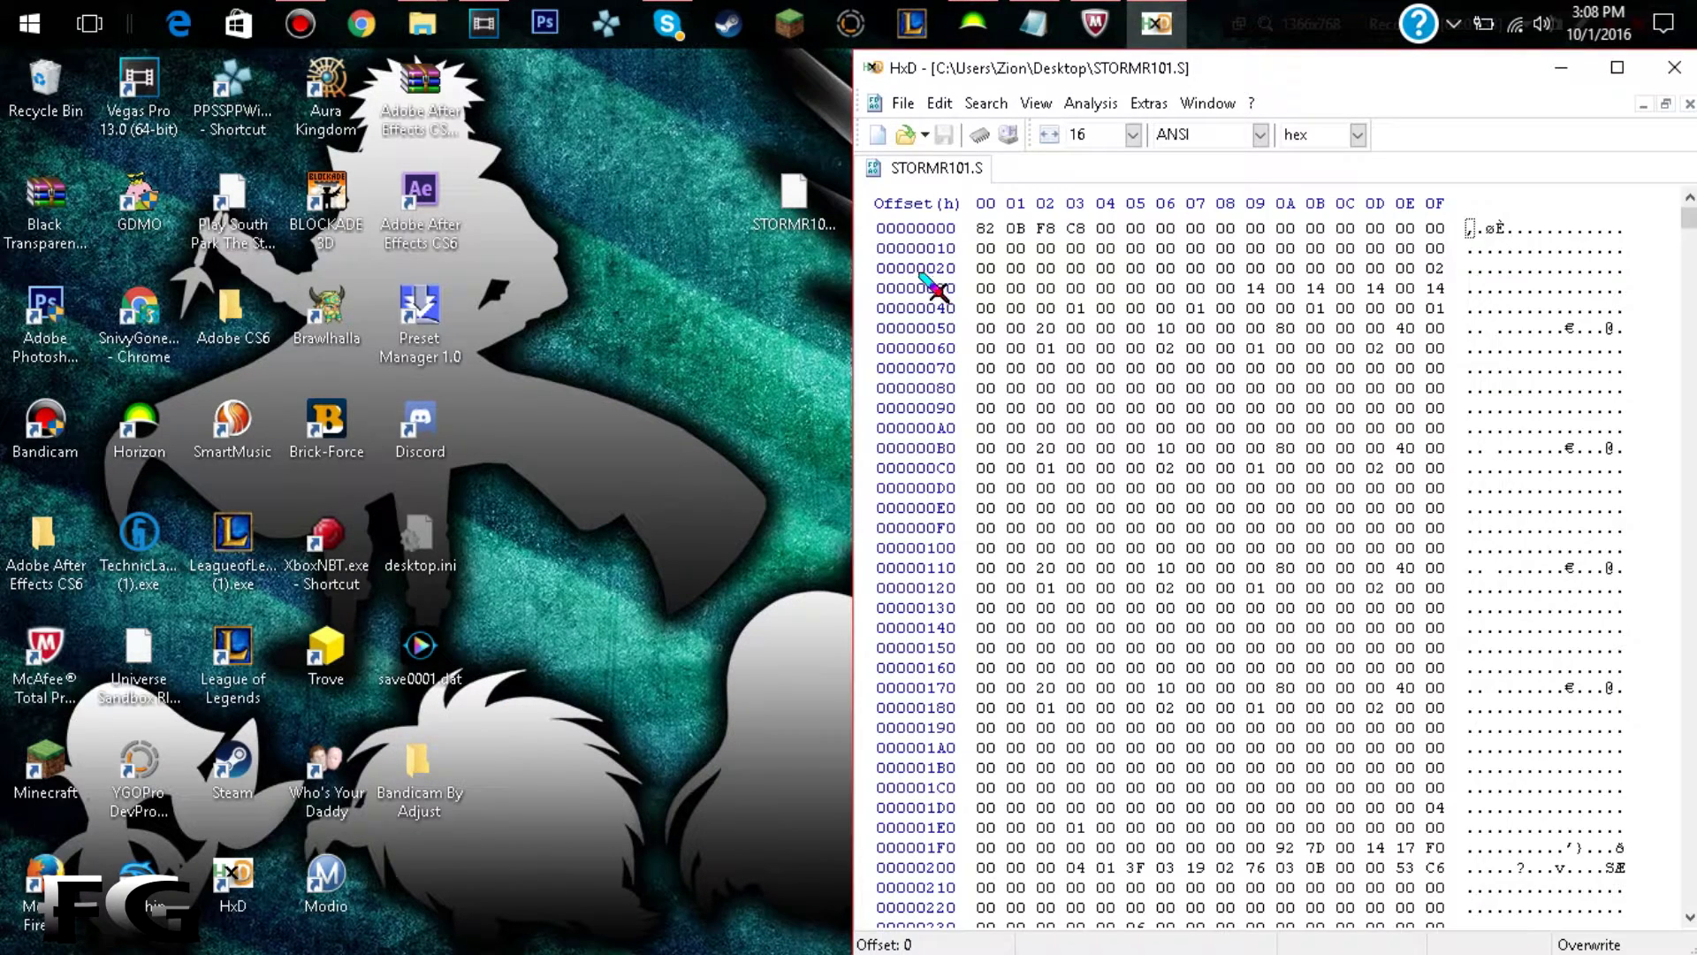
left_click_drag(1057, 83, 694, 55)
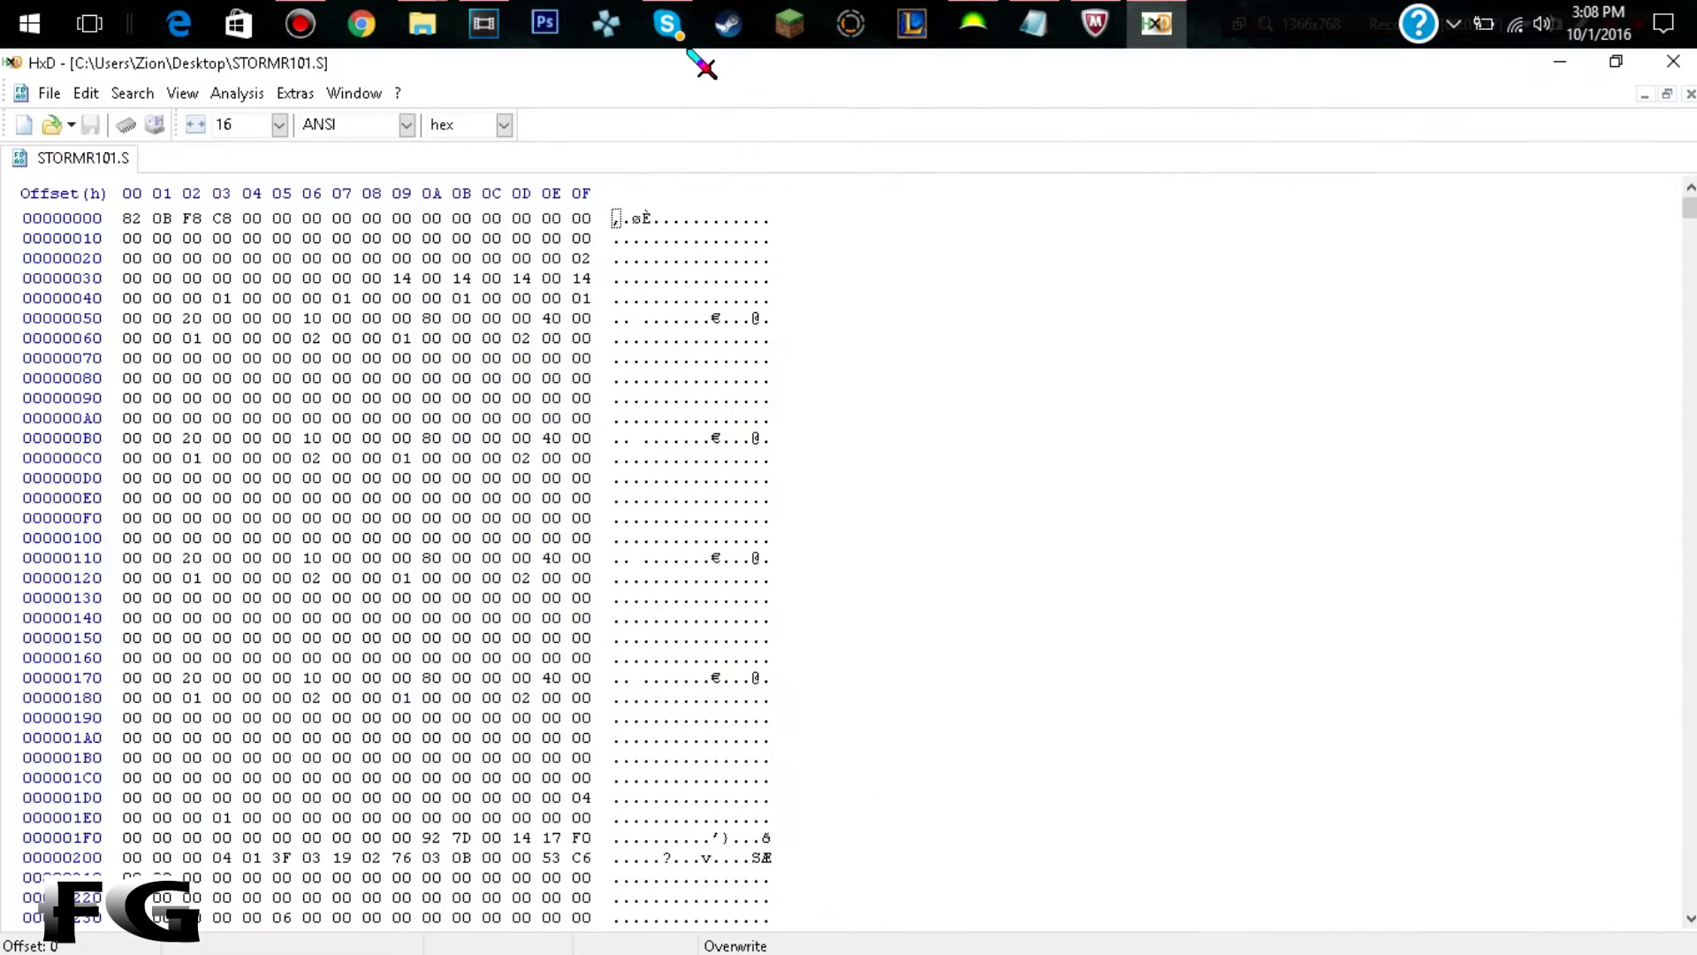
- Look up the slot 1 character offset in Naruto Modding .txt and go to hex offset 44645 in STORMR101.S
left_click(138, 93)
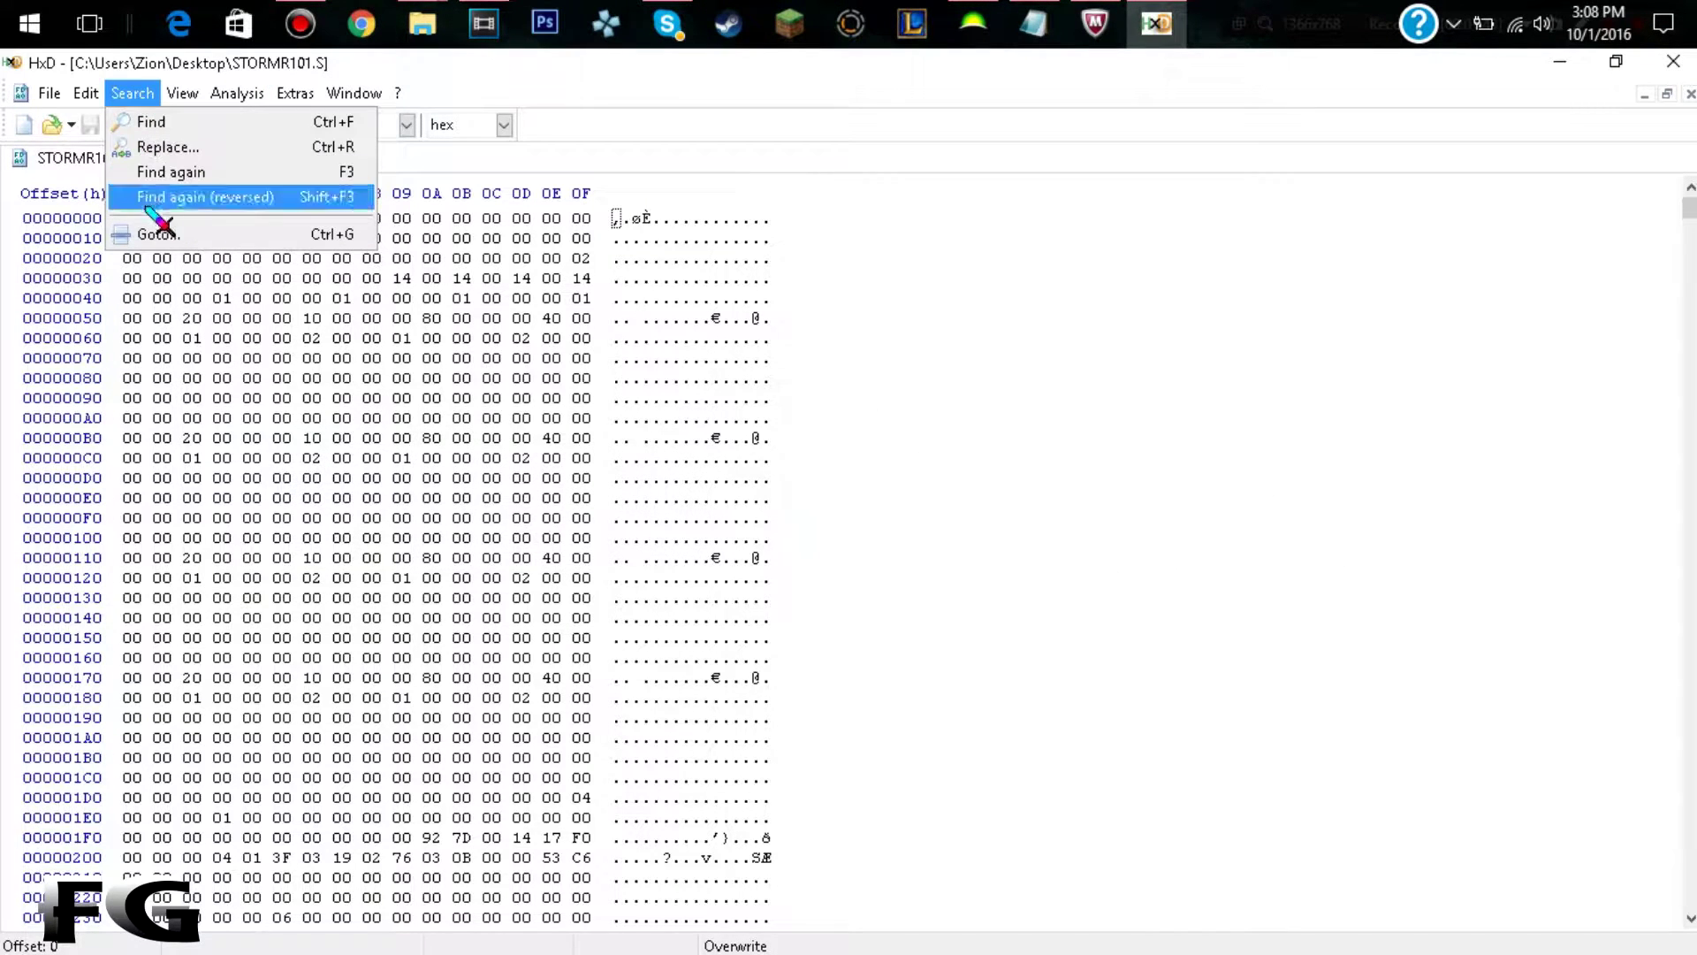
left_click(149, 234)
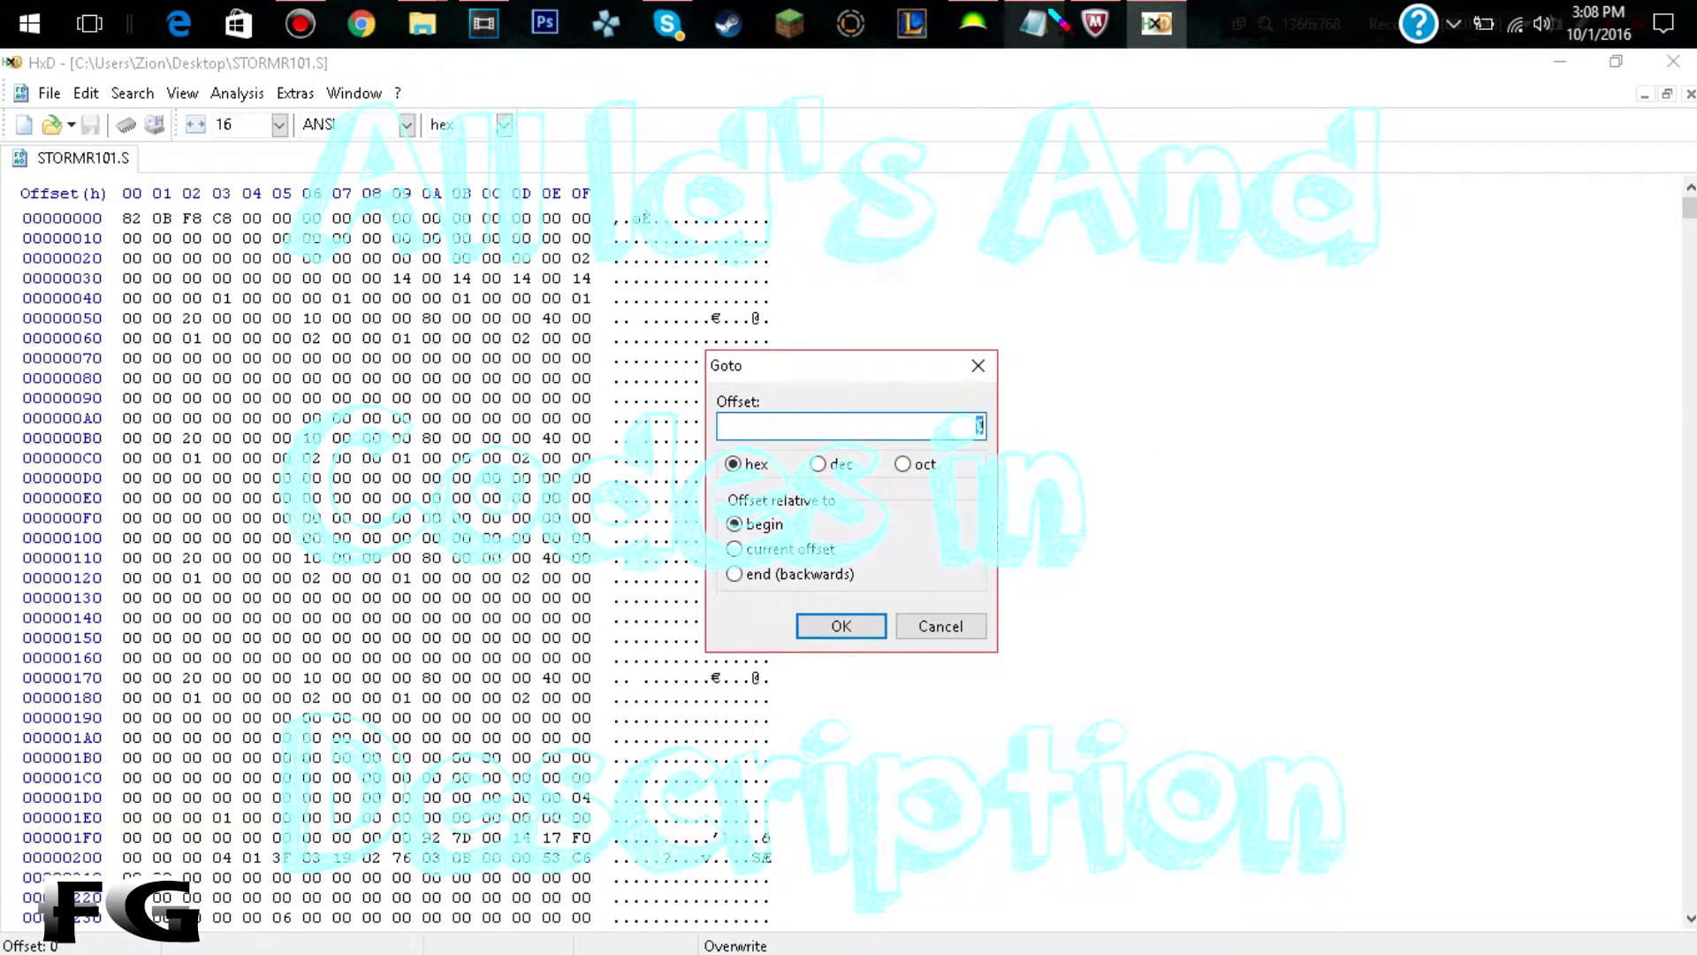
left_click(1048, 18)
left_click_drag(997, 85, 1511, 148)
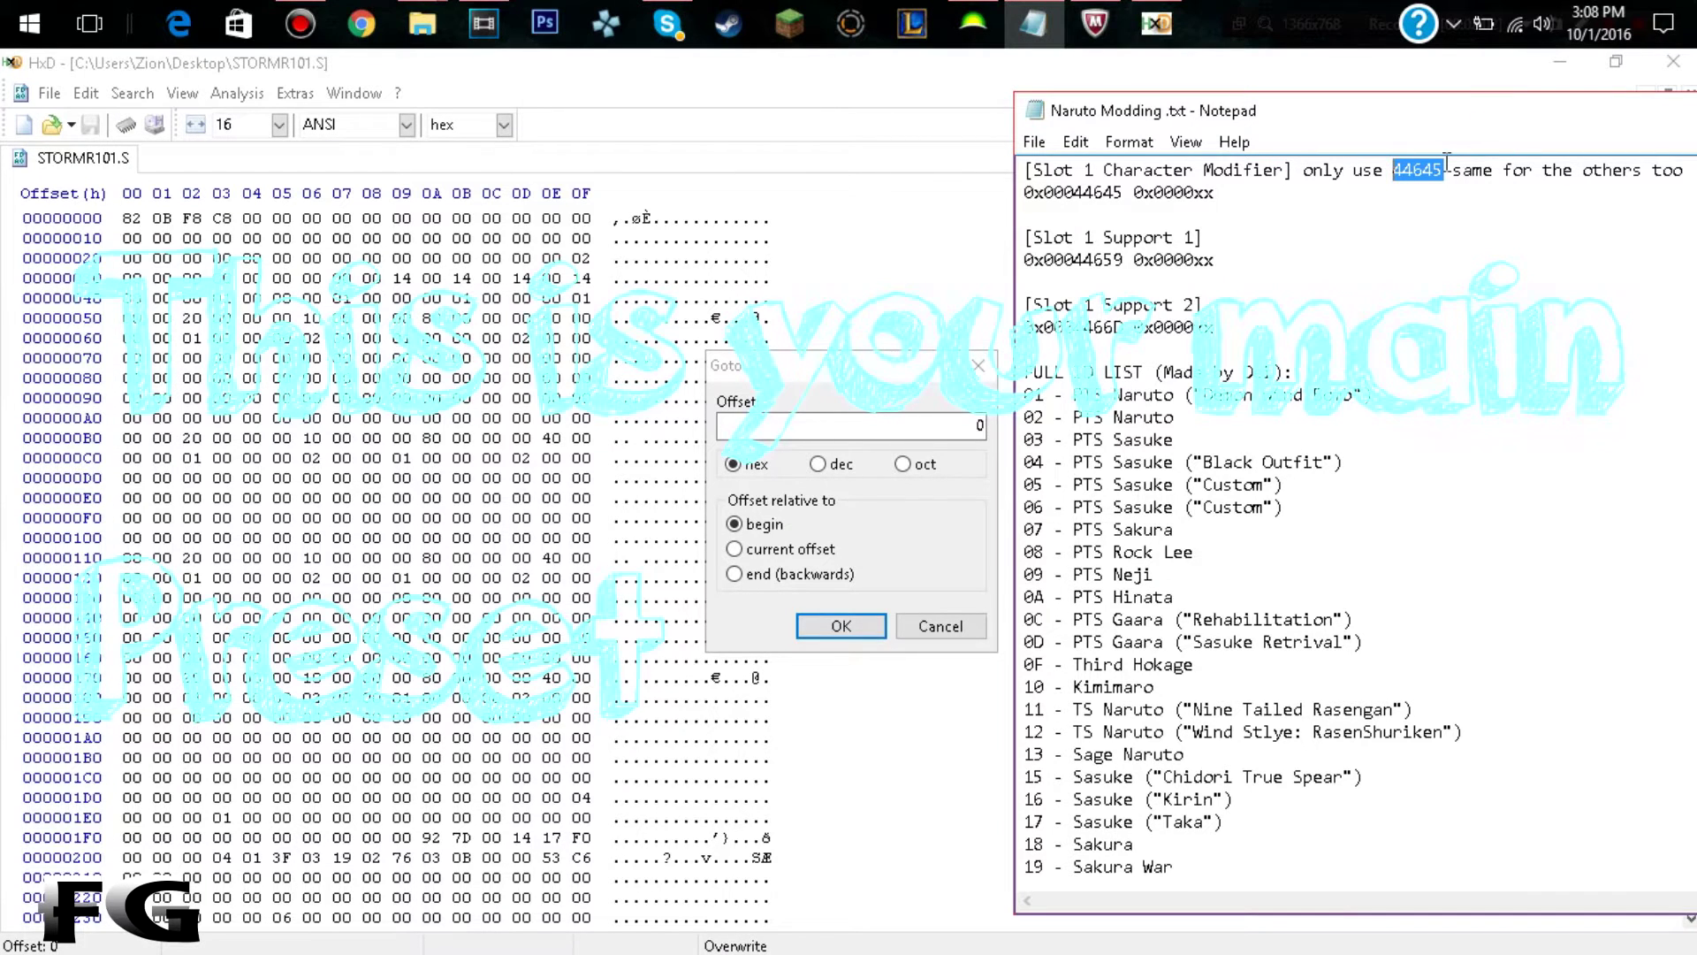
left_click(933, 424)
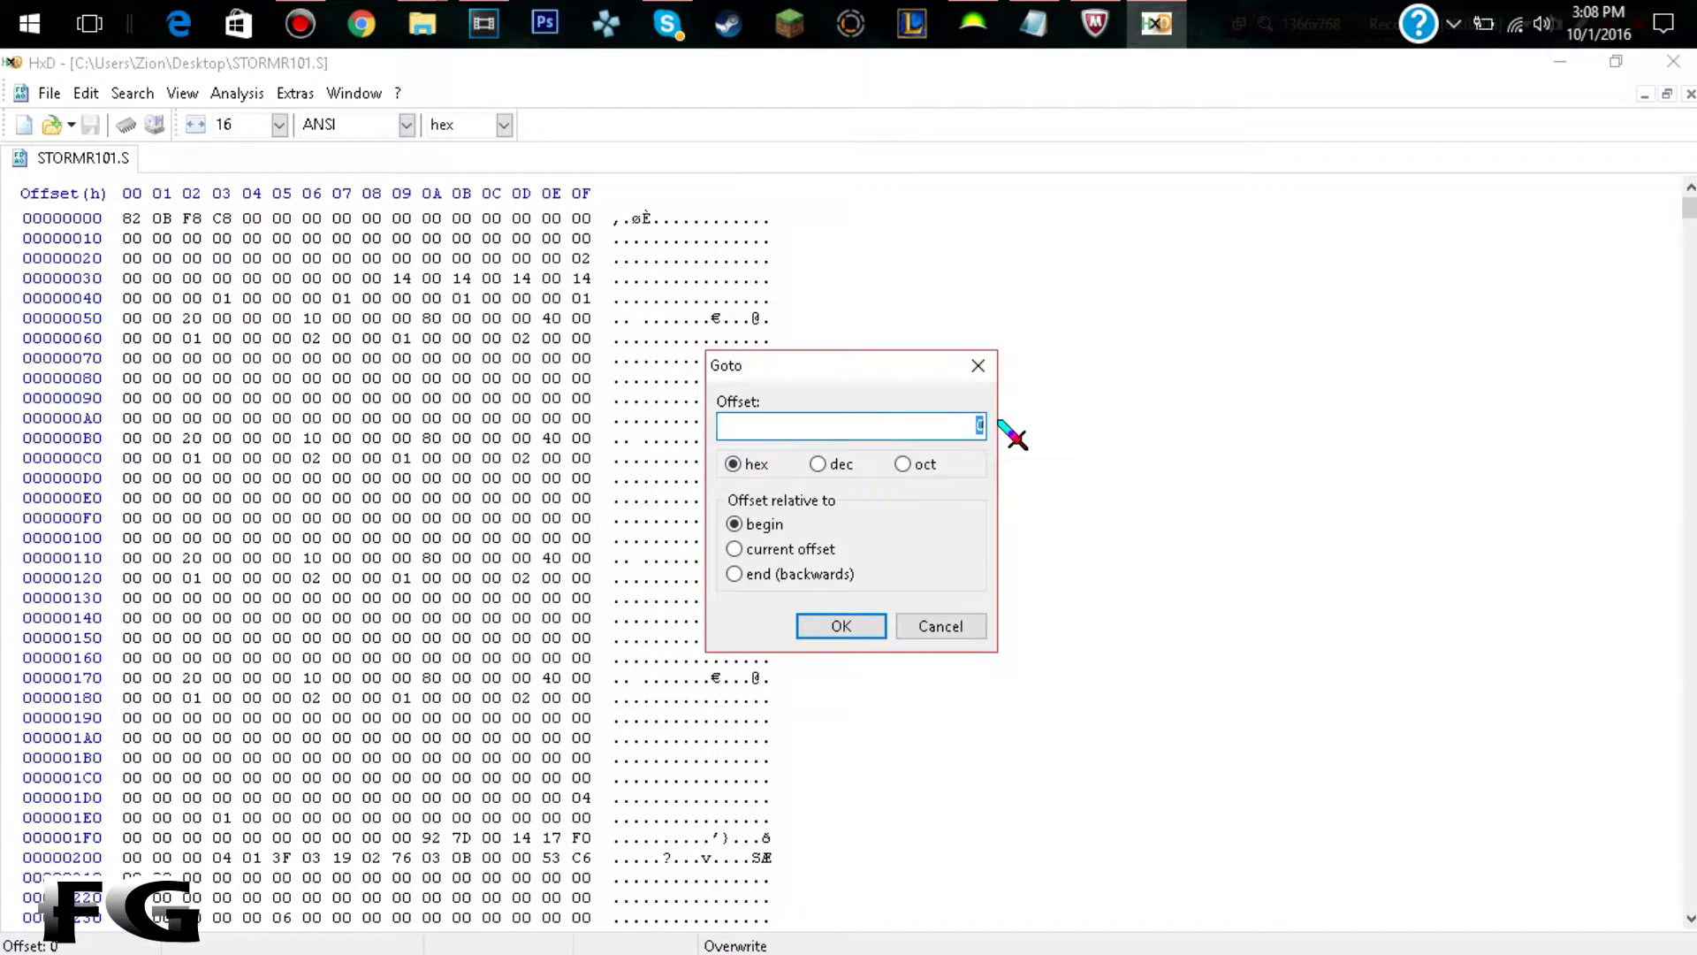
left_click(841, 626)
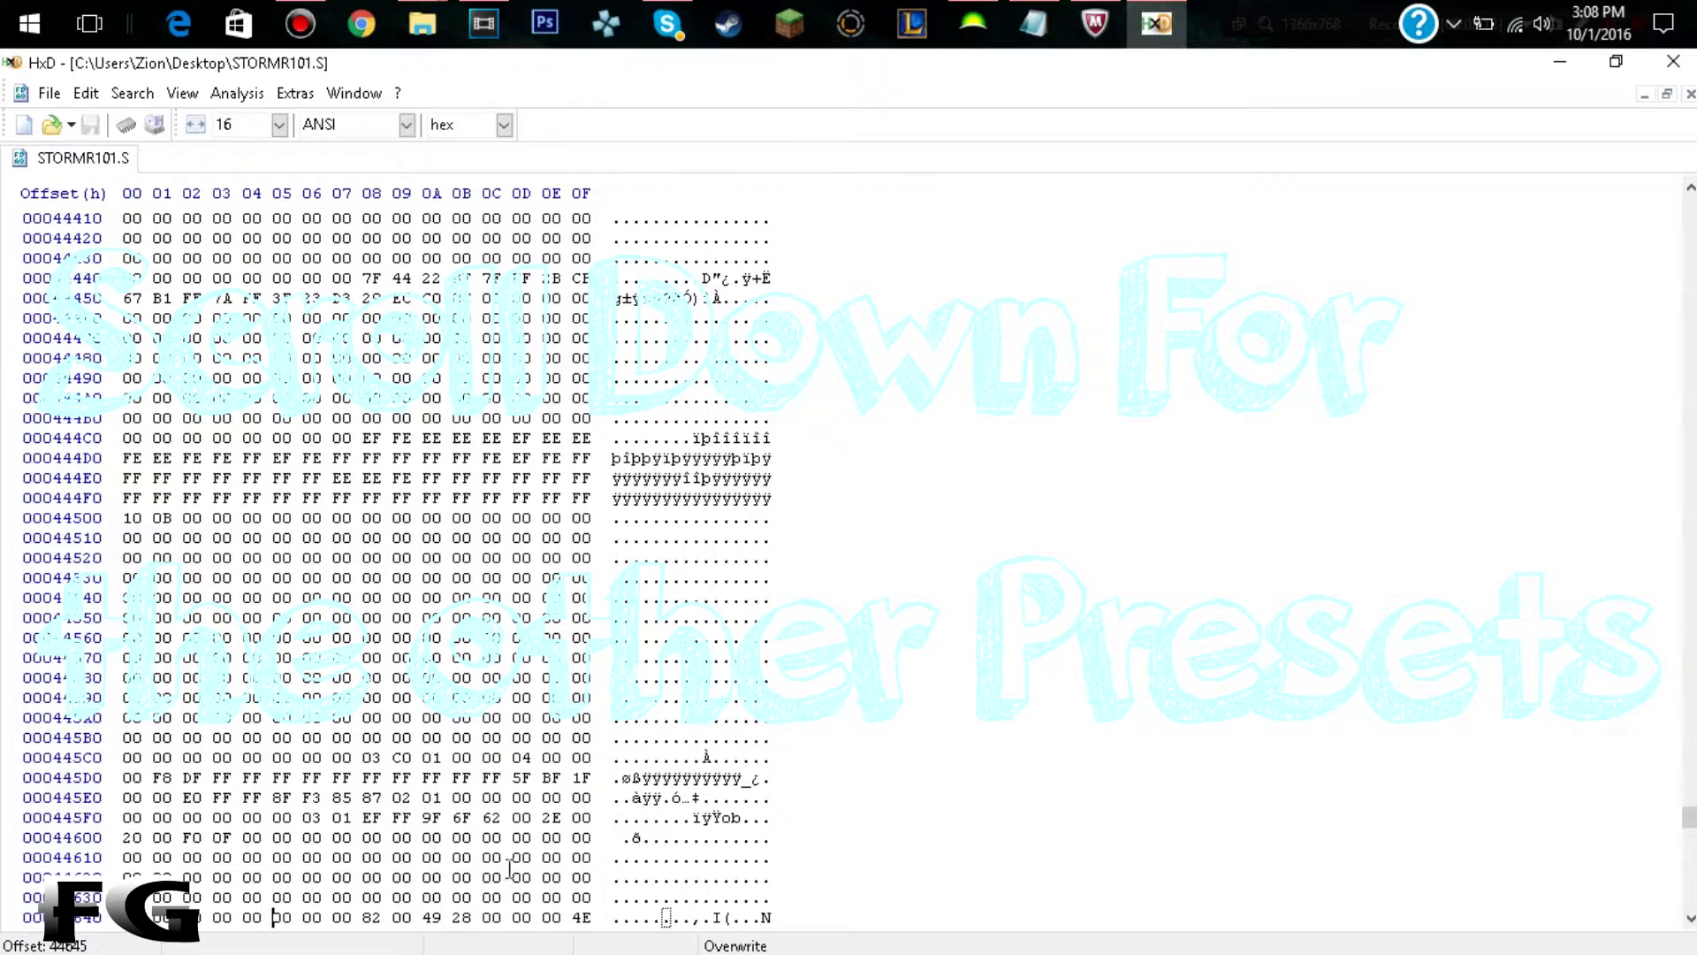
- Examine the slot 1 bytes for the main character at offset 4464F and the two supports at 44663 and 44677
left_click(1690, 919)
left_click(1689, 920)
left_click(1689, 919)
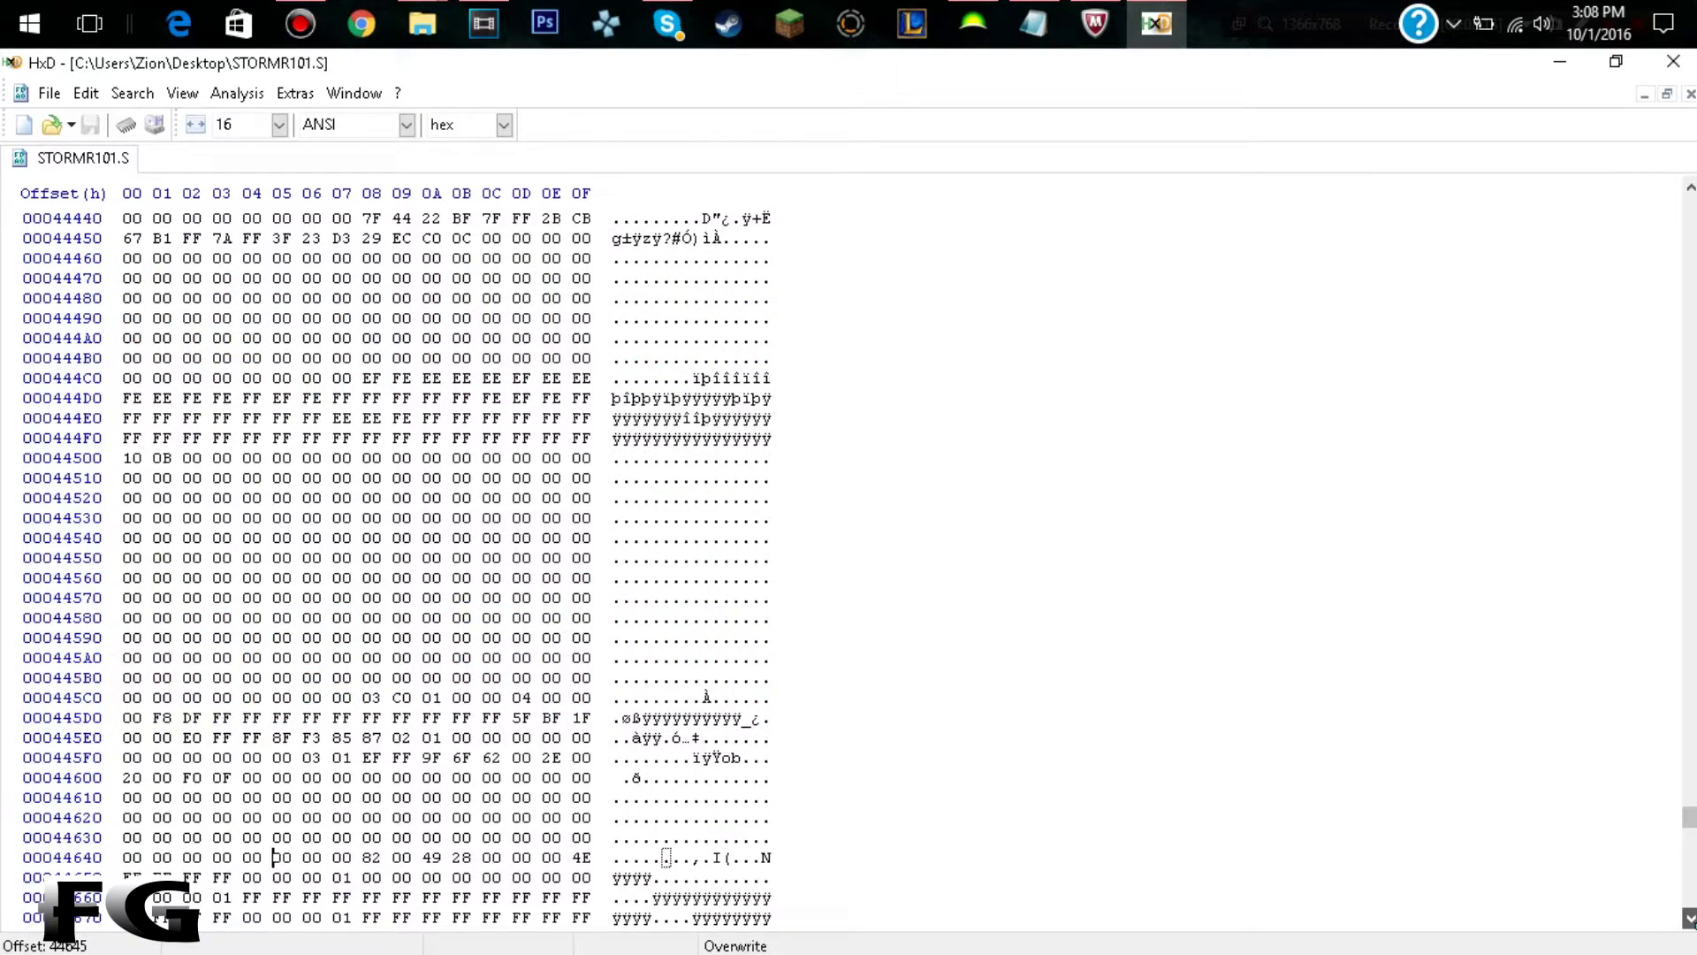
scroll(1689, 919, "down", 5)
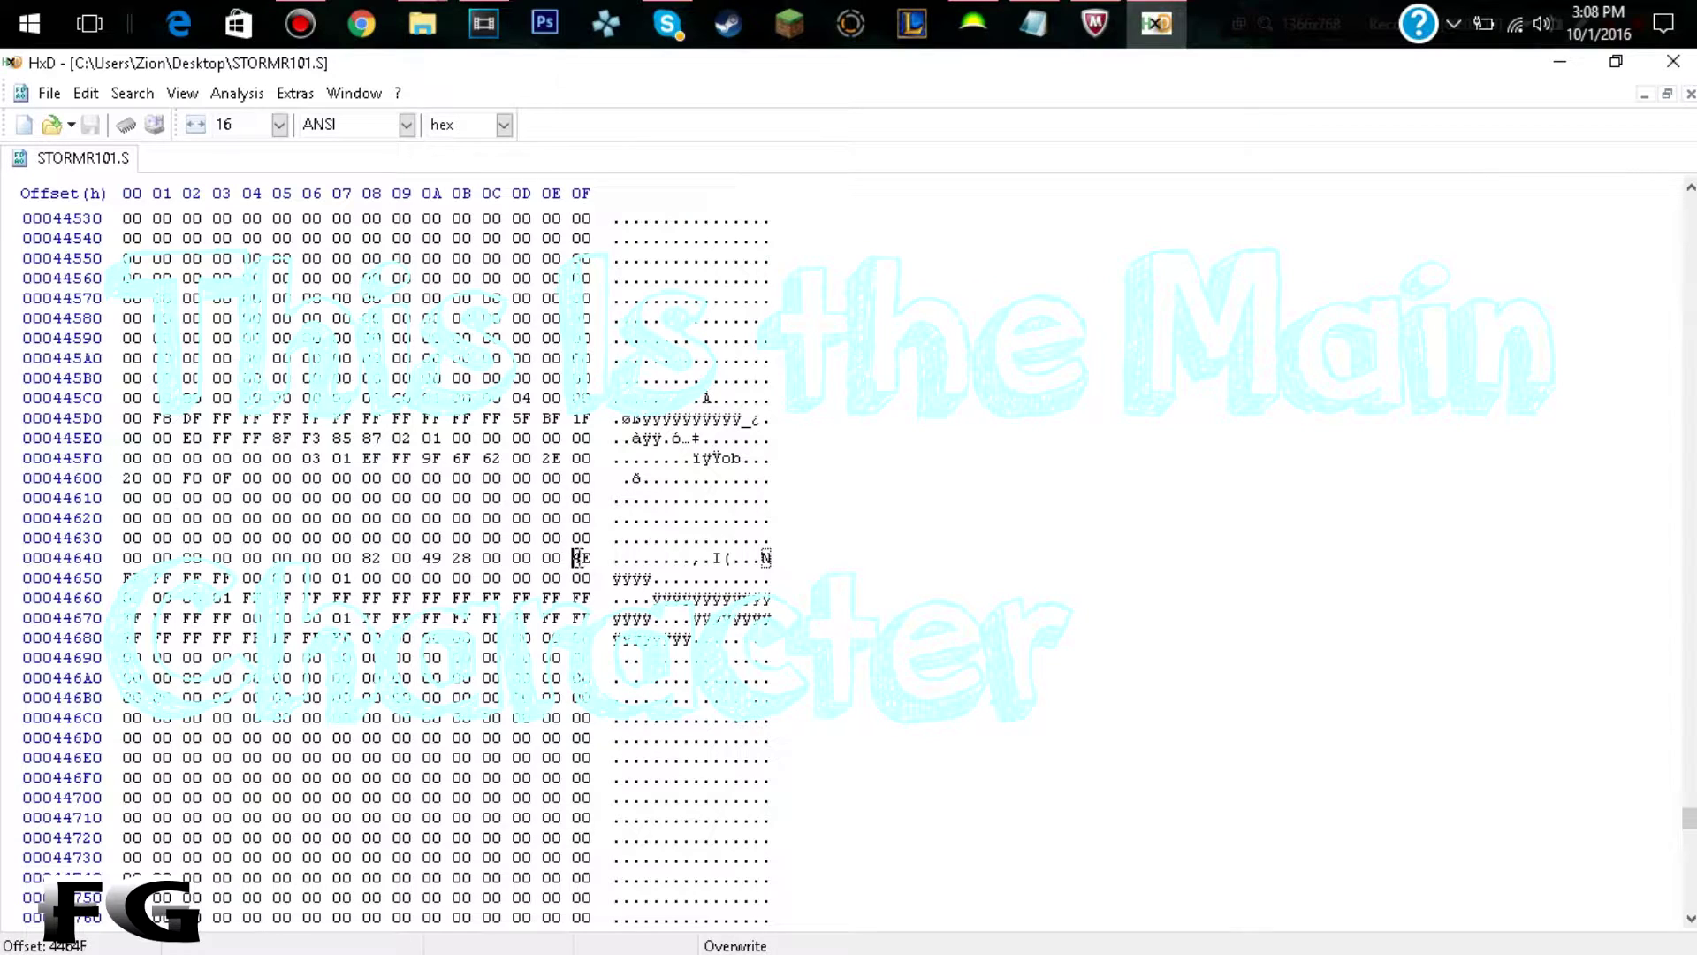
left_click_drag(573, 557, 594, 558)
left_click_drag(215, 598, 234, 597)
left_click_drag(330, 619, 354, 619)
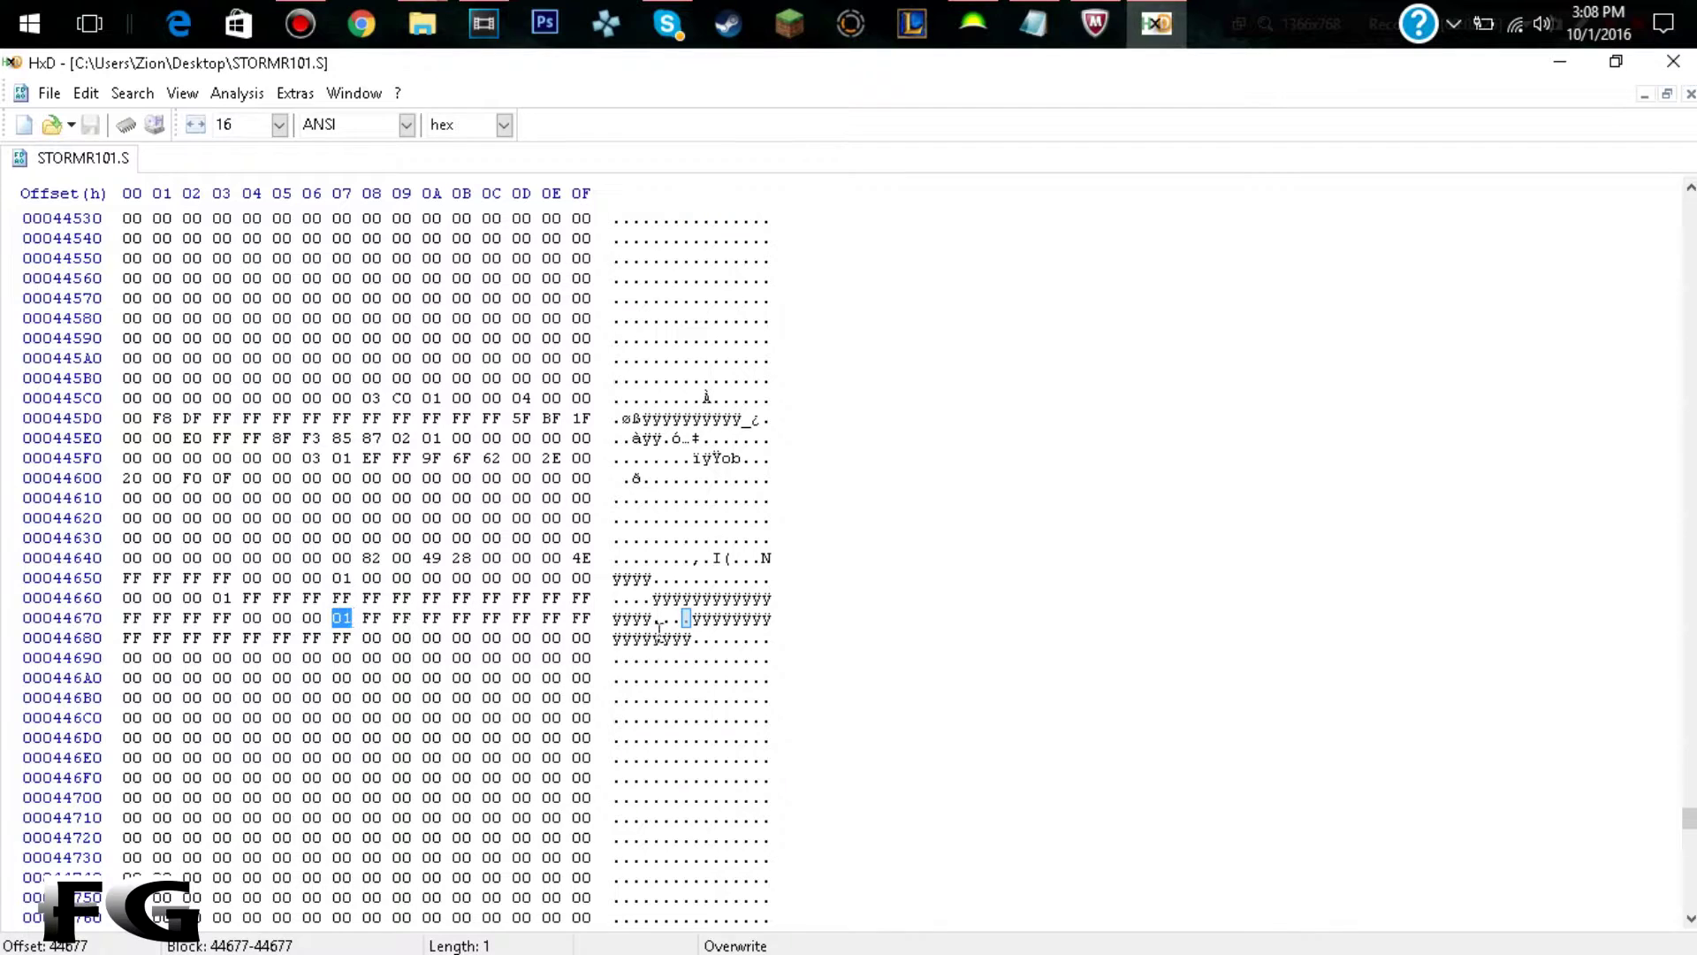
left_click_drag(571, 557, 588, 551)
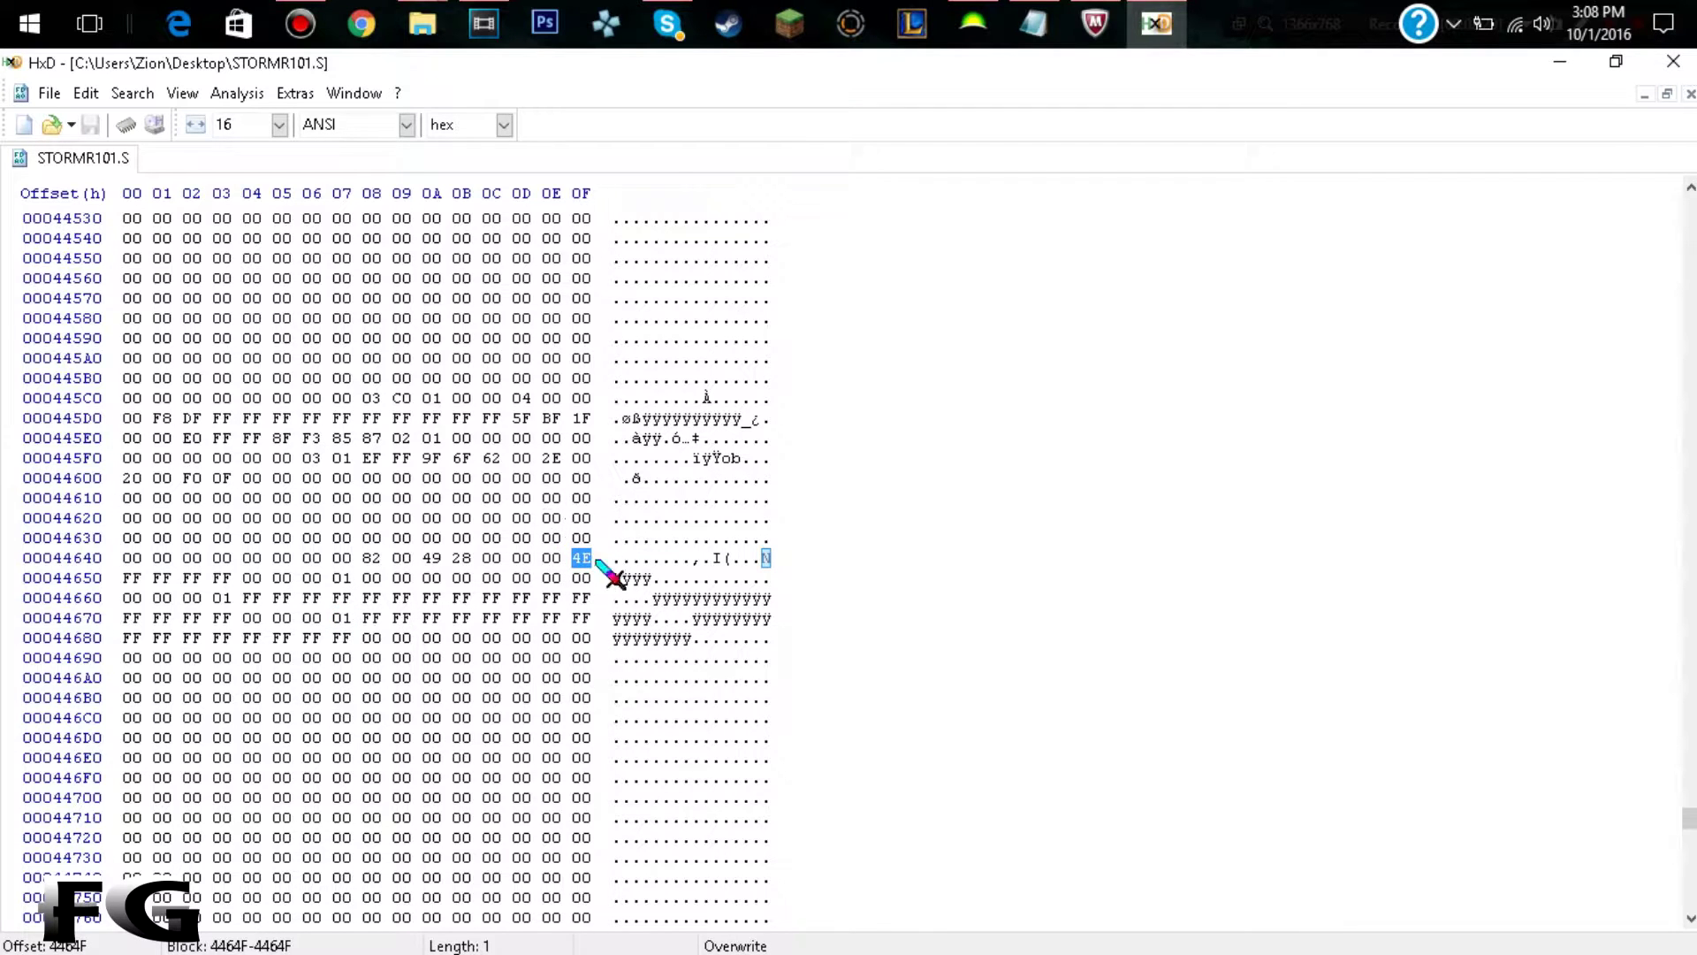
left_click(221, 597)
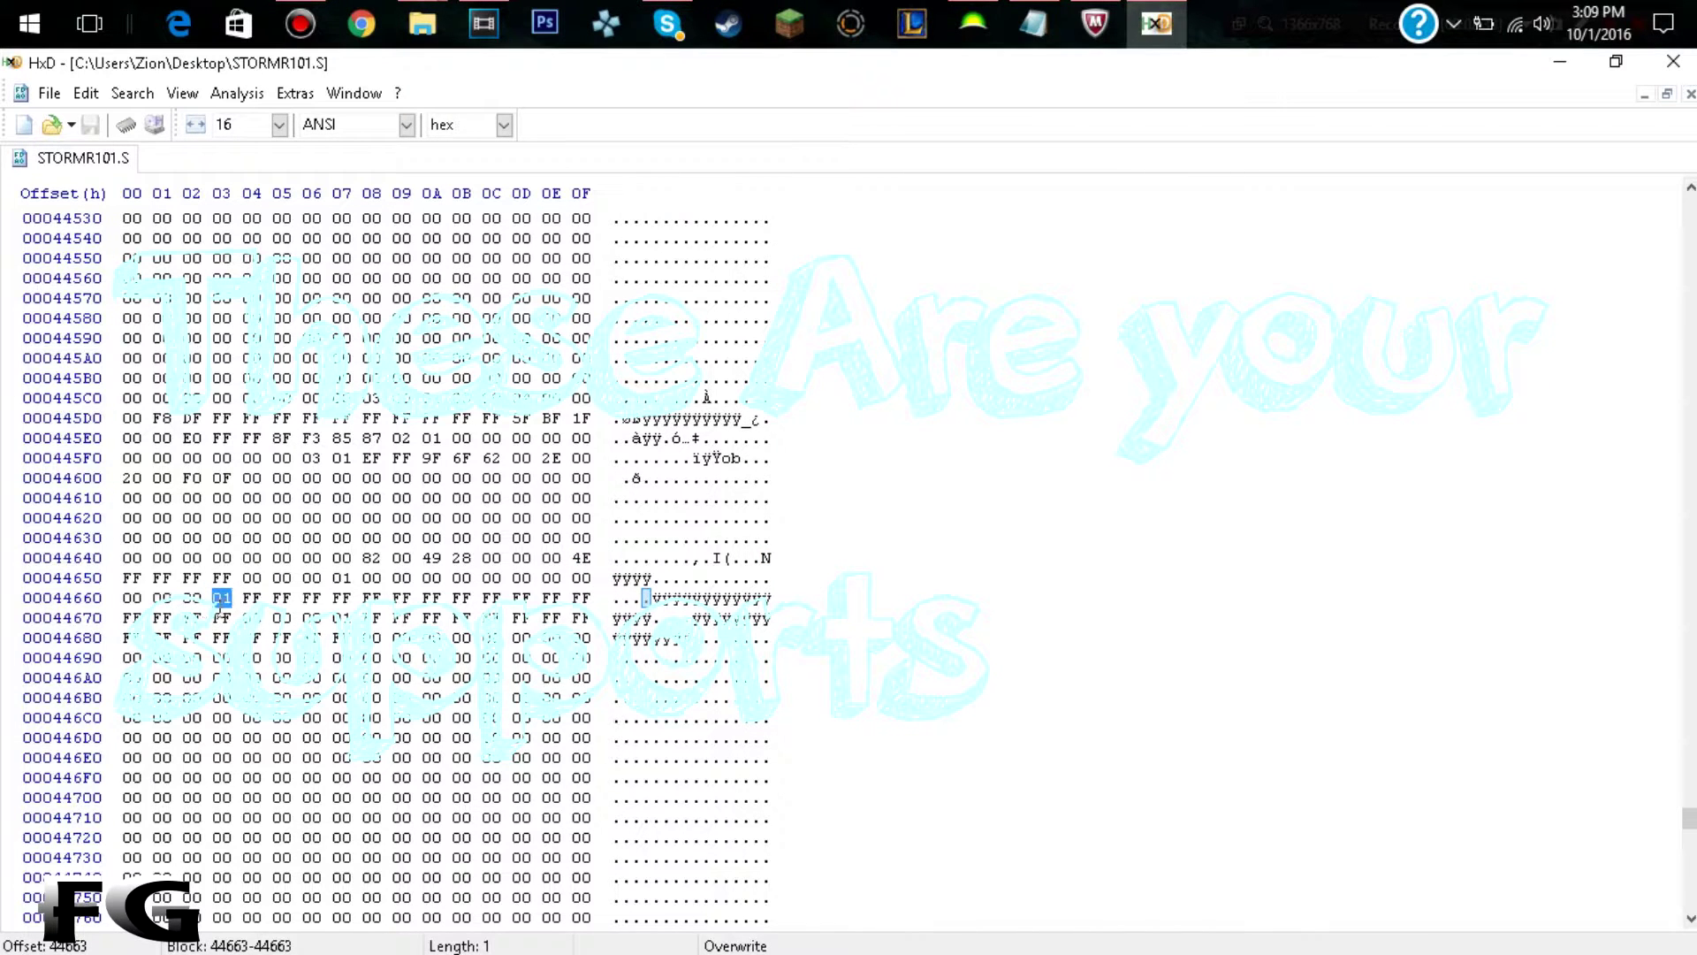
left_click(341, 617)
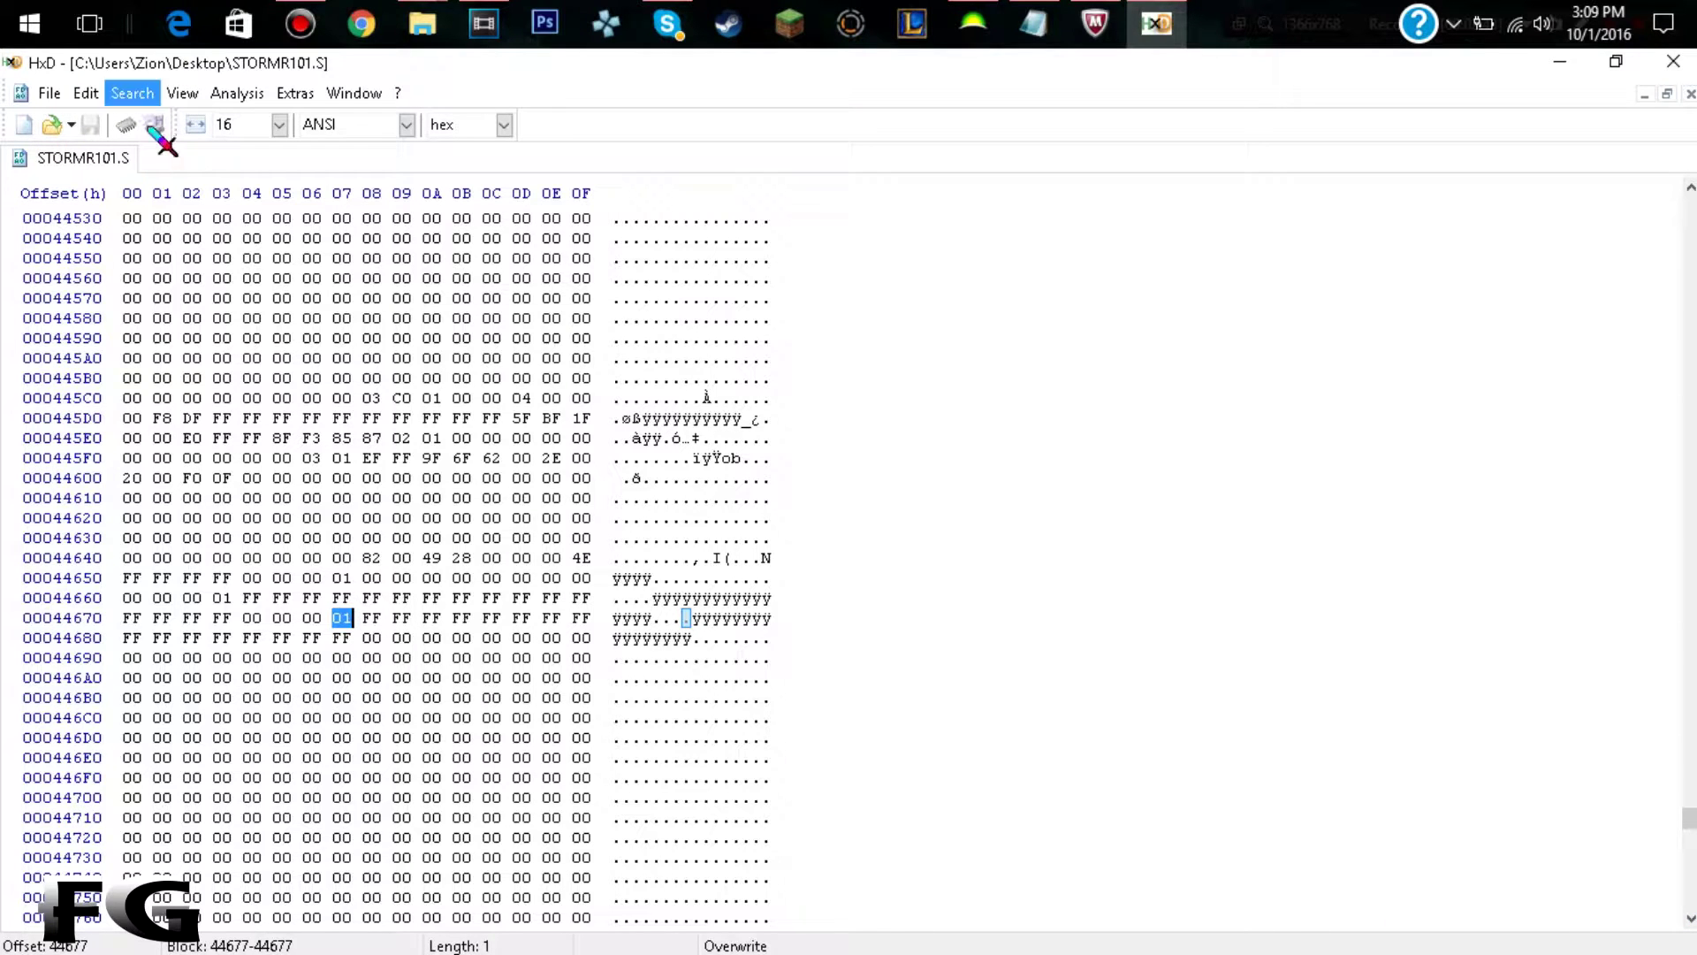
left_click(392, 541)
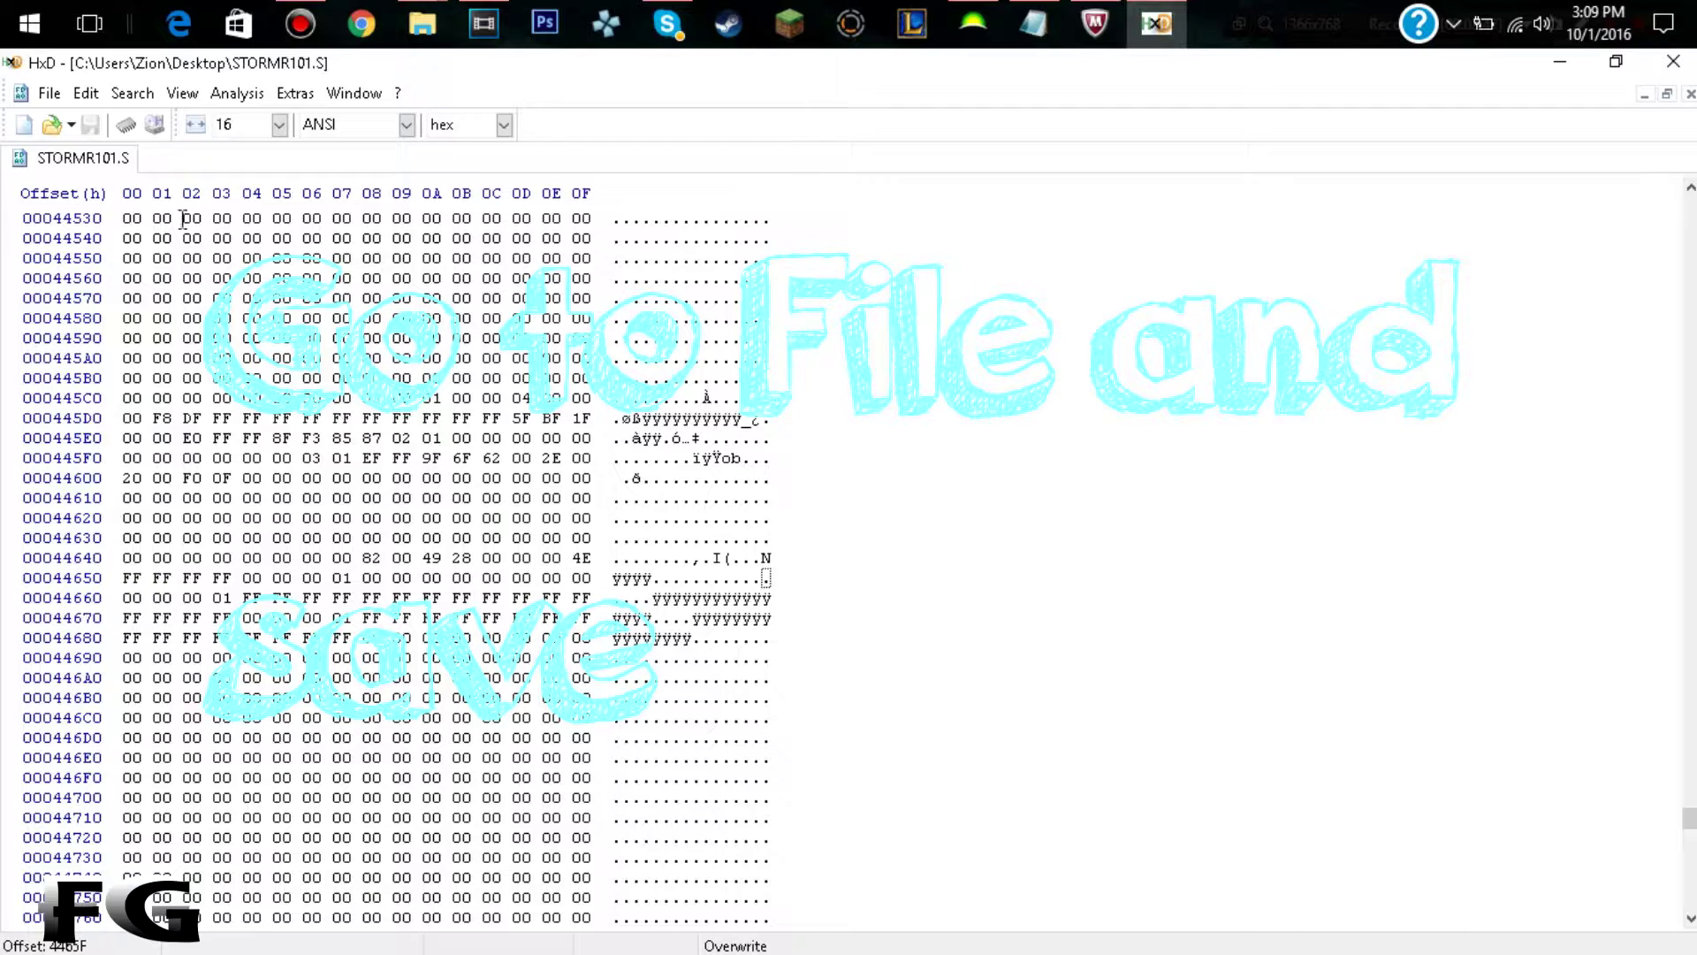
- Check the file saving commands for STORMR101.S and close HxD
left_click(48, 93)
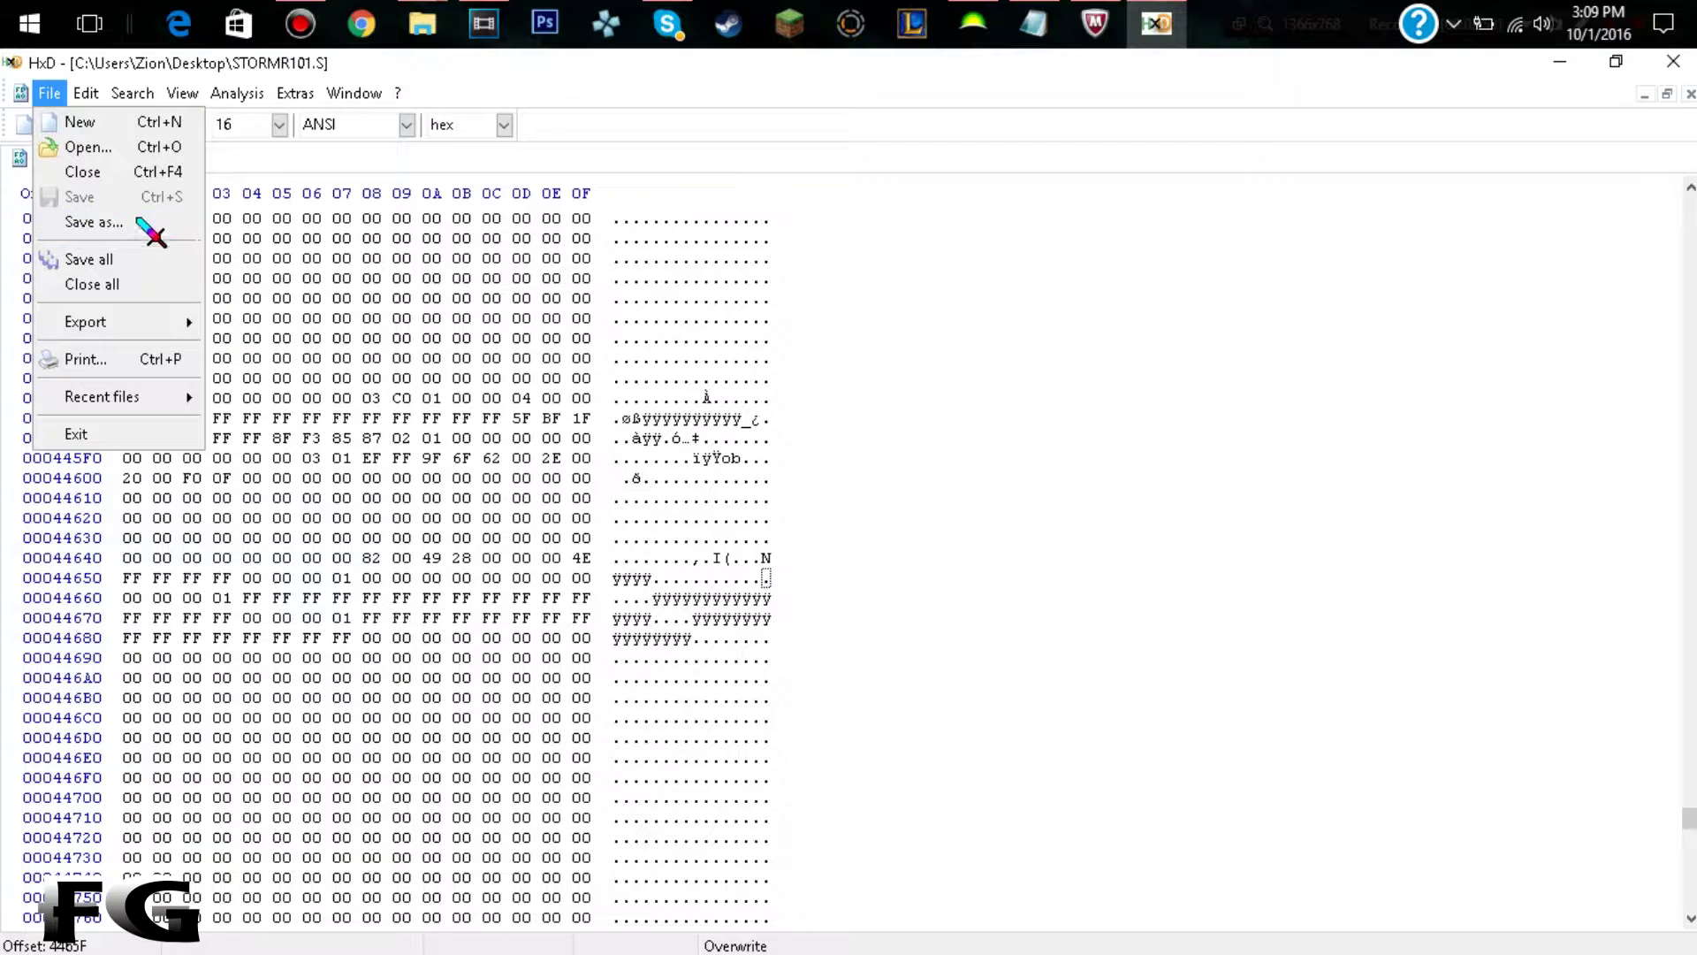
left_click(894, 335)
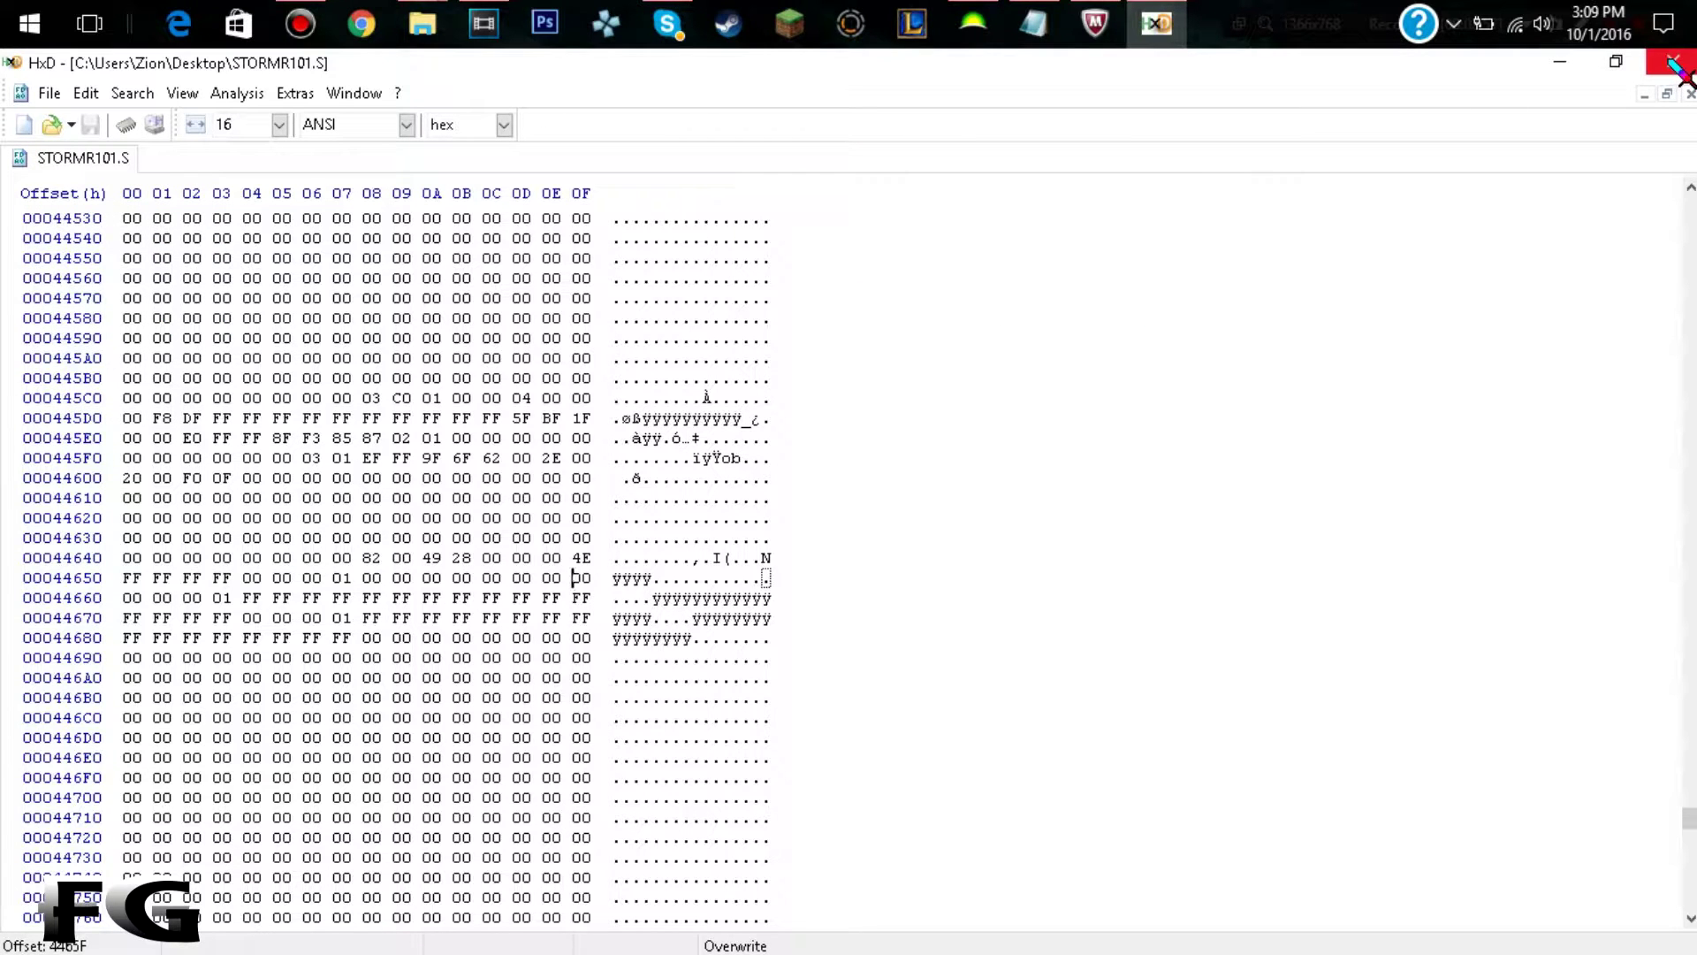
left_click(1677, 66)
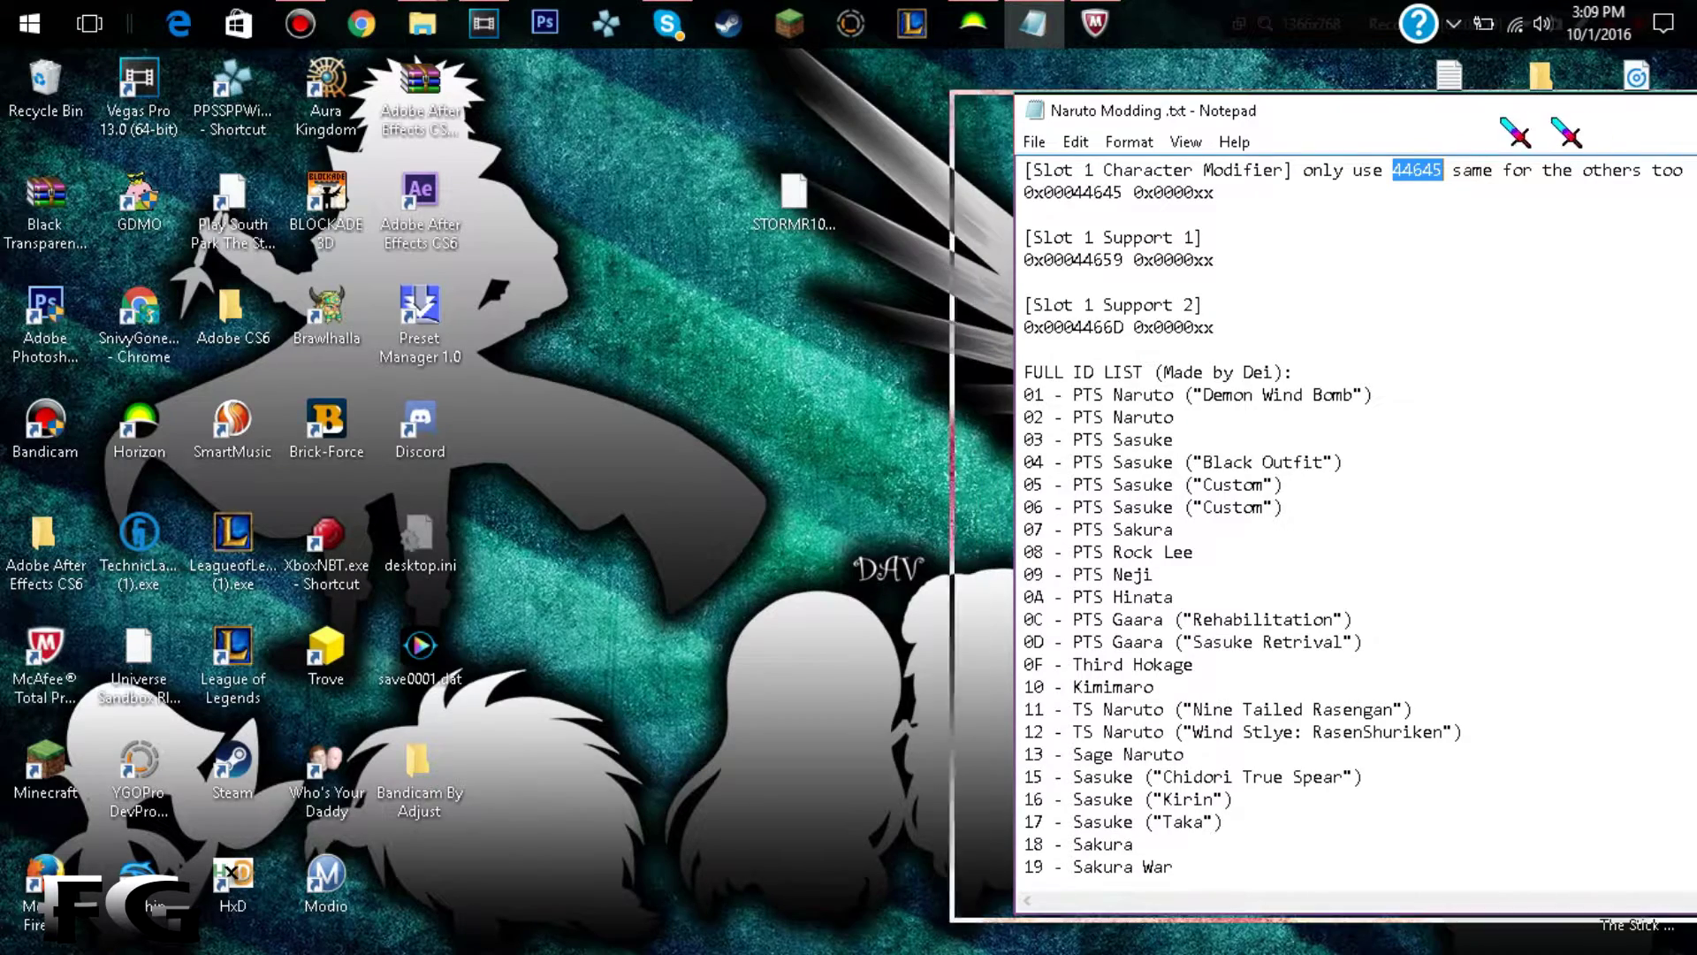
- Close Naruto Modding .txt, switch to Horizon, and restore its maximized window to a smaller size
left_click_drag(1503, 122, 939, 194)
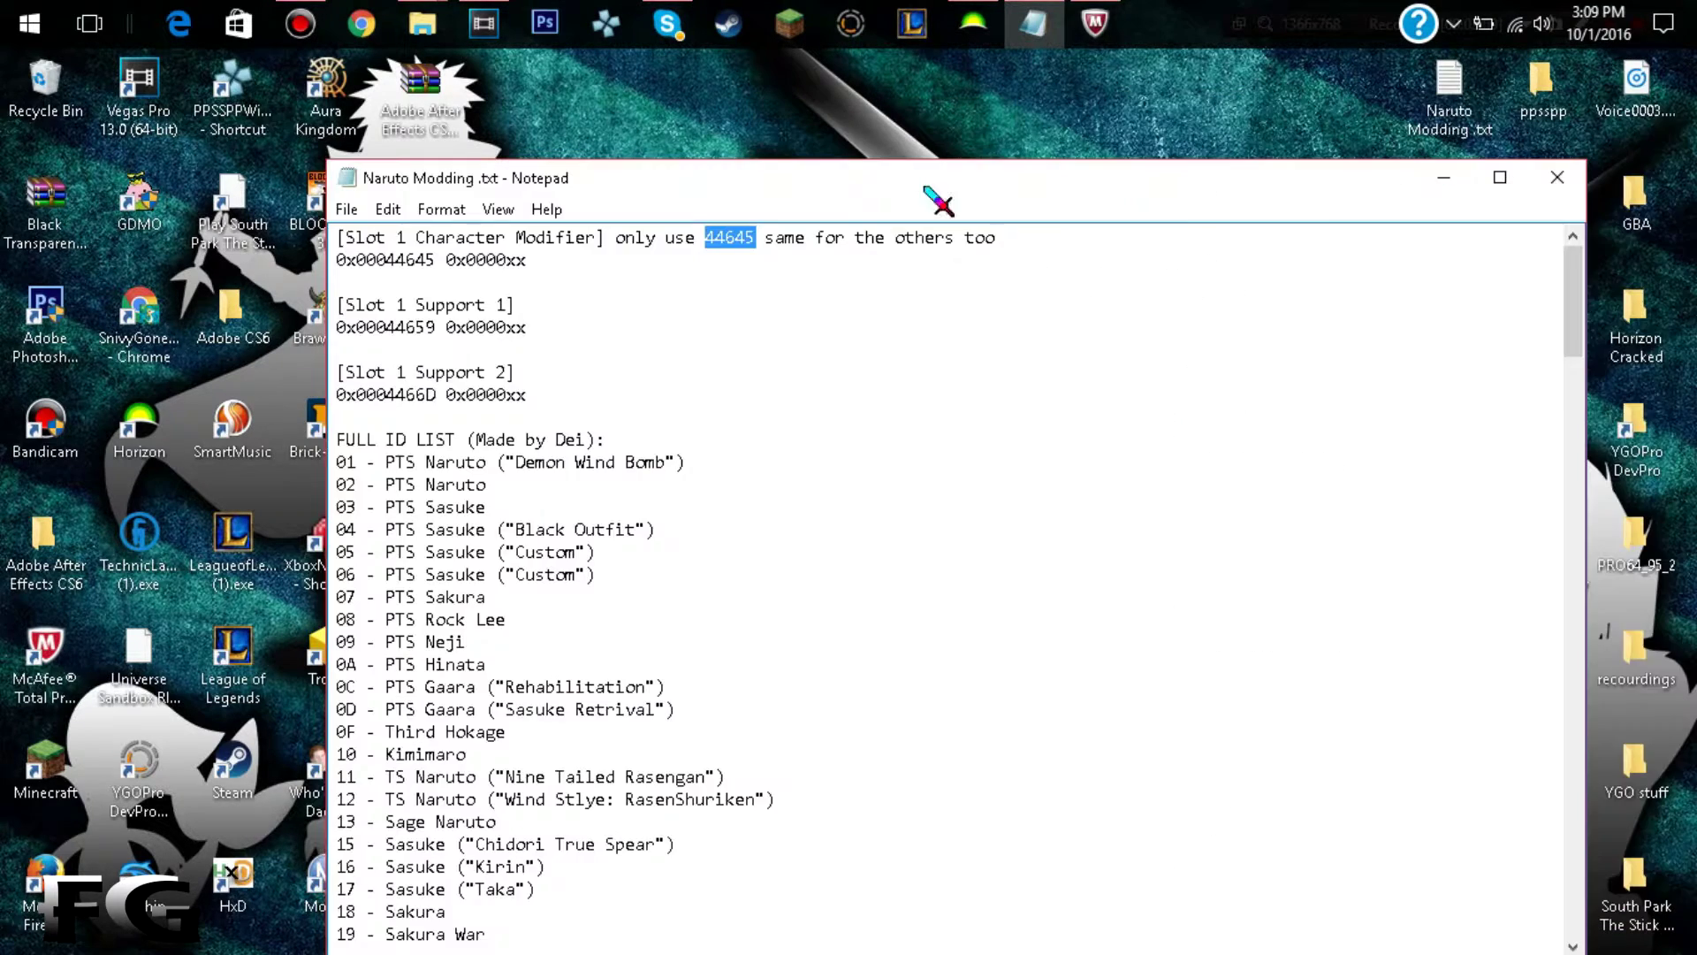
left_click(1554, 177)
left_click(973, 26)
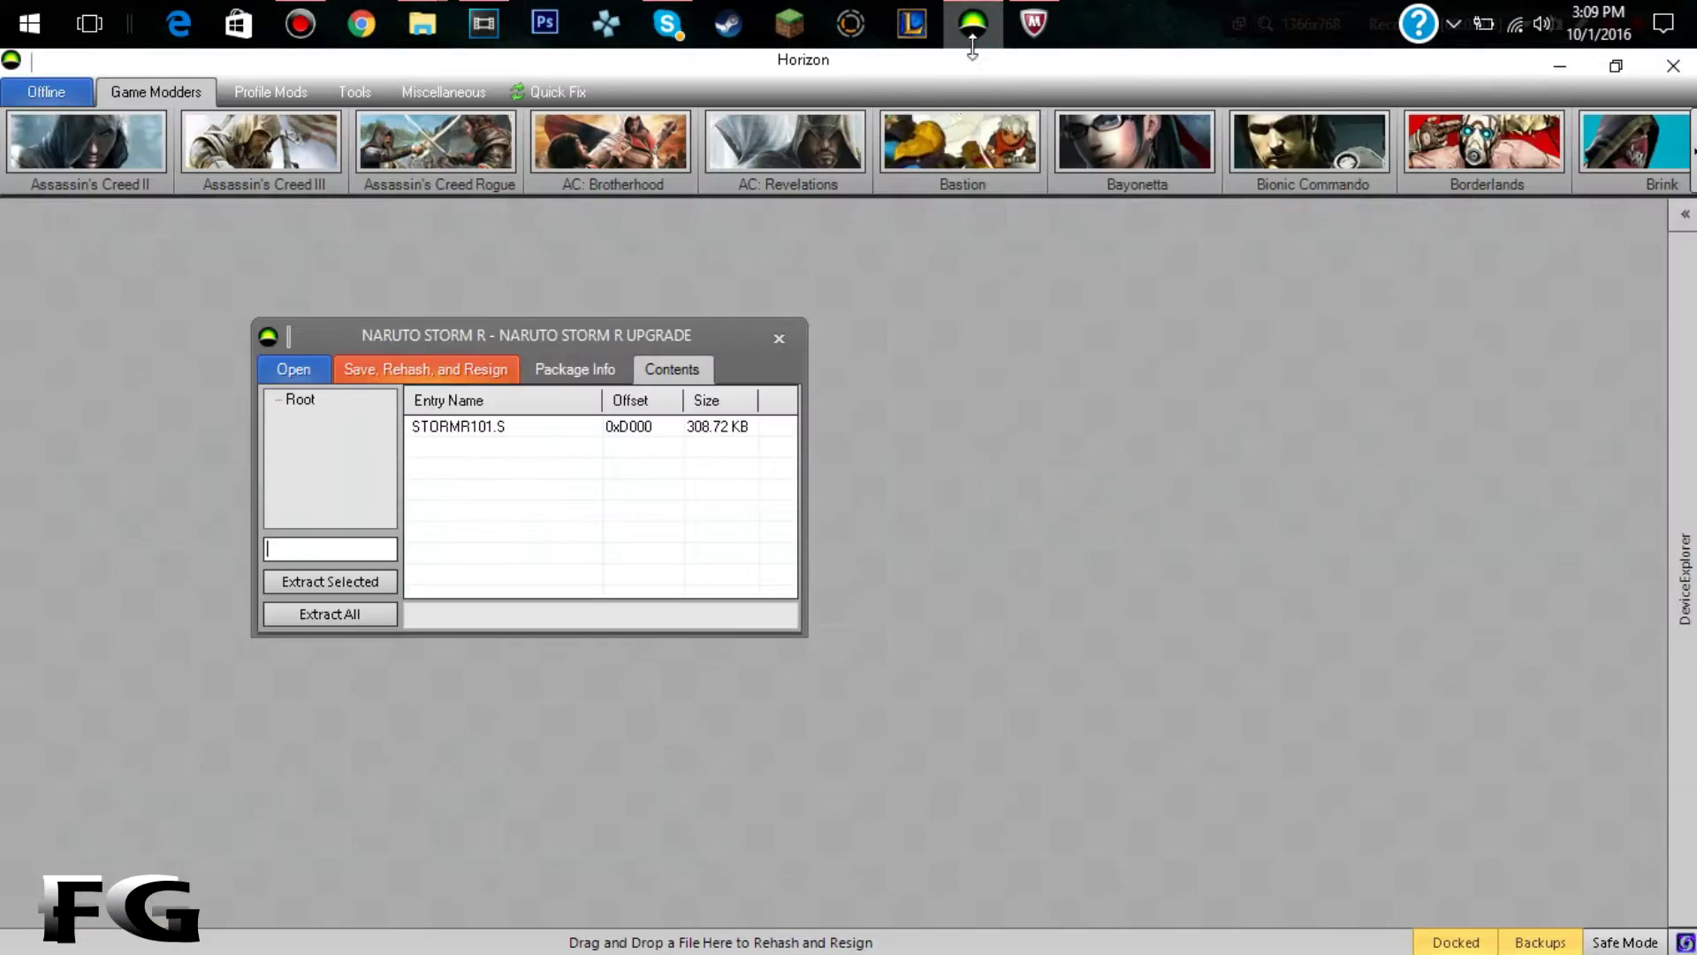
left_click_drag(872, 65, 838, 101)
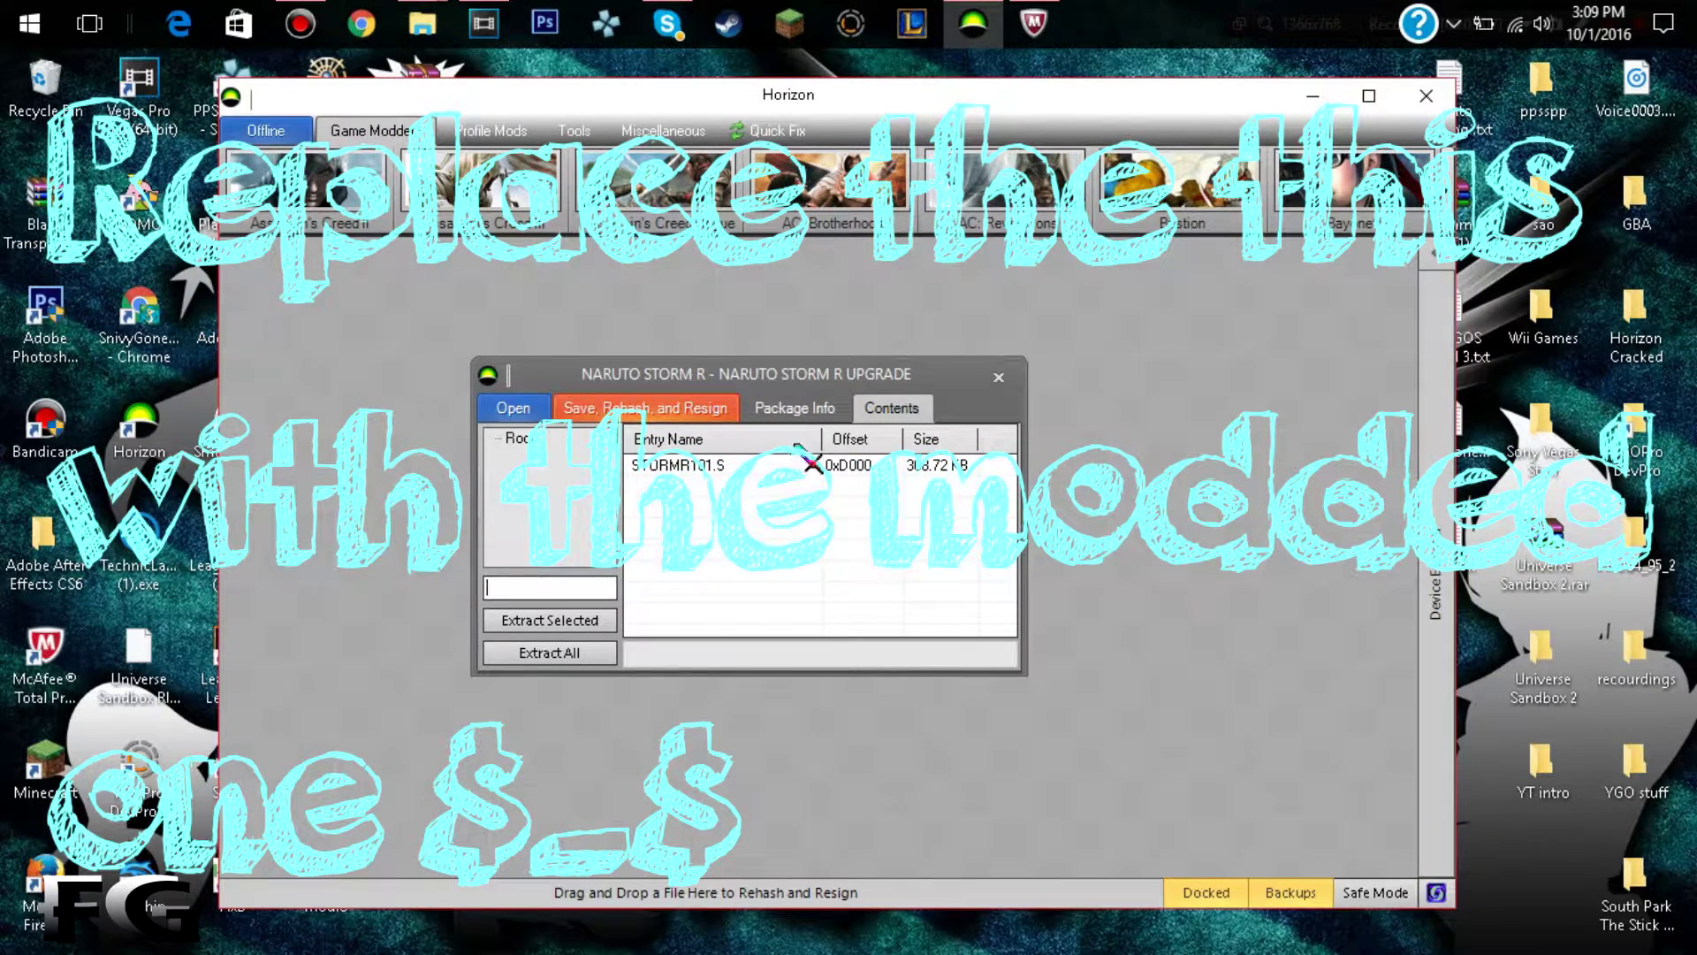
- Replace the STORMR101.S entry in the NARUTO STORM R UPGRADE package with the modded STORMR101.S from the desktop
left_click(714, 466)
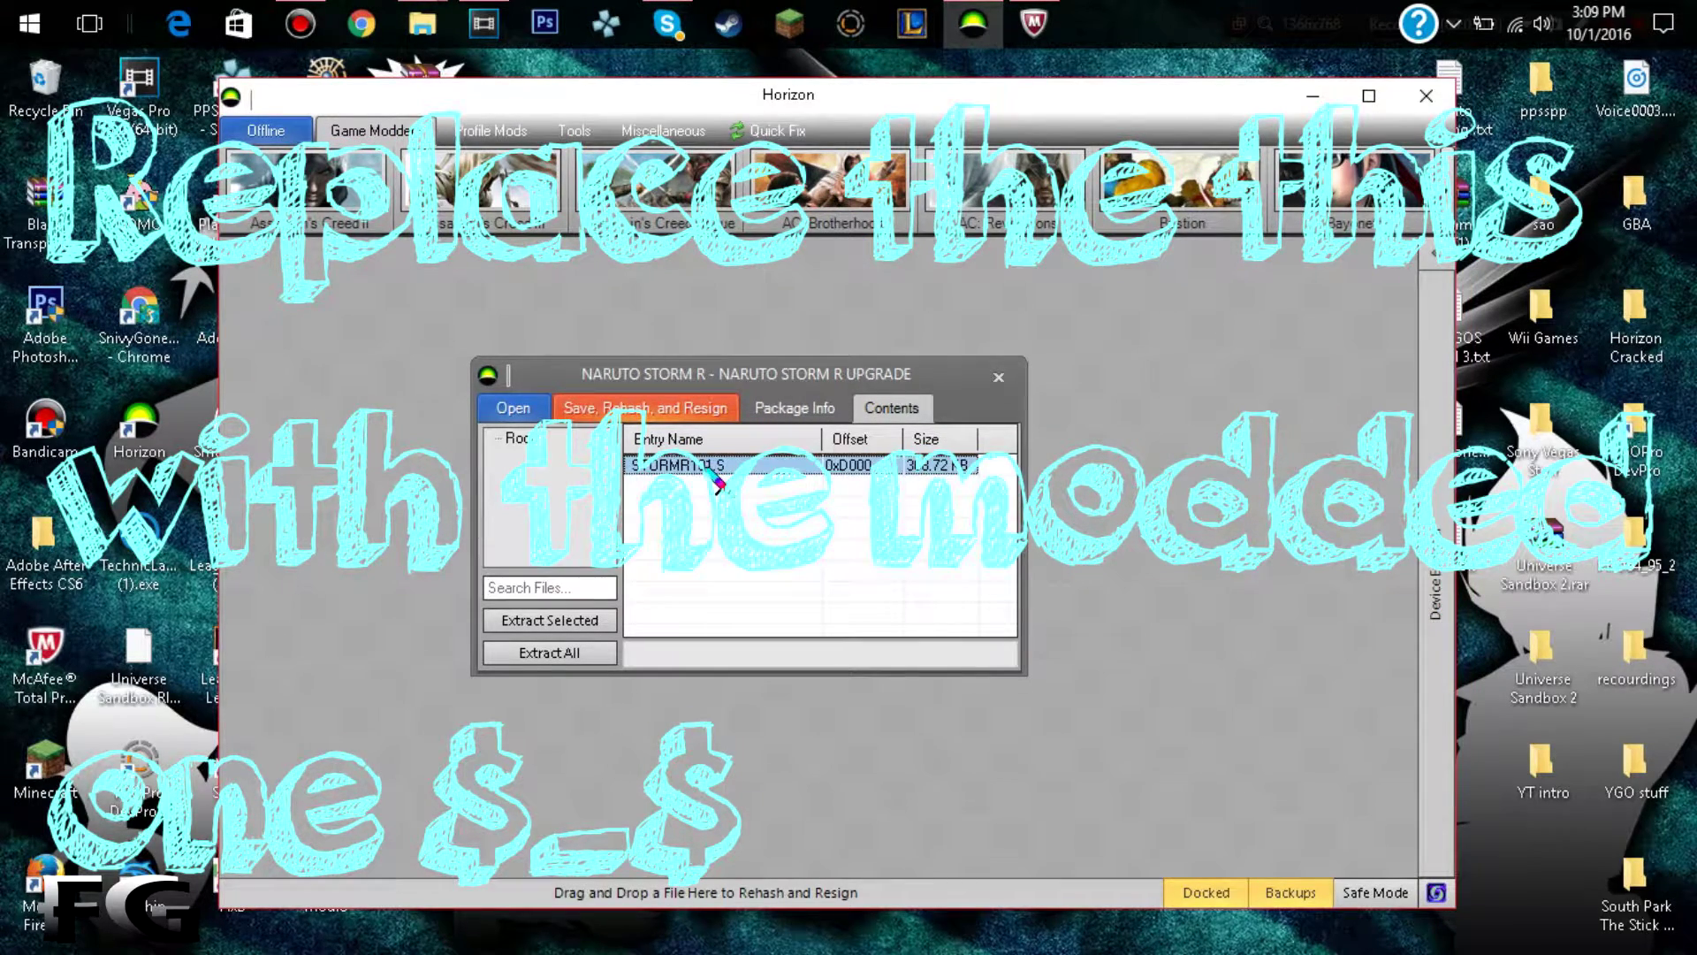
right_click(716, 480)
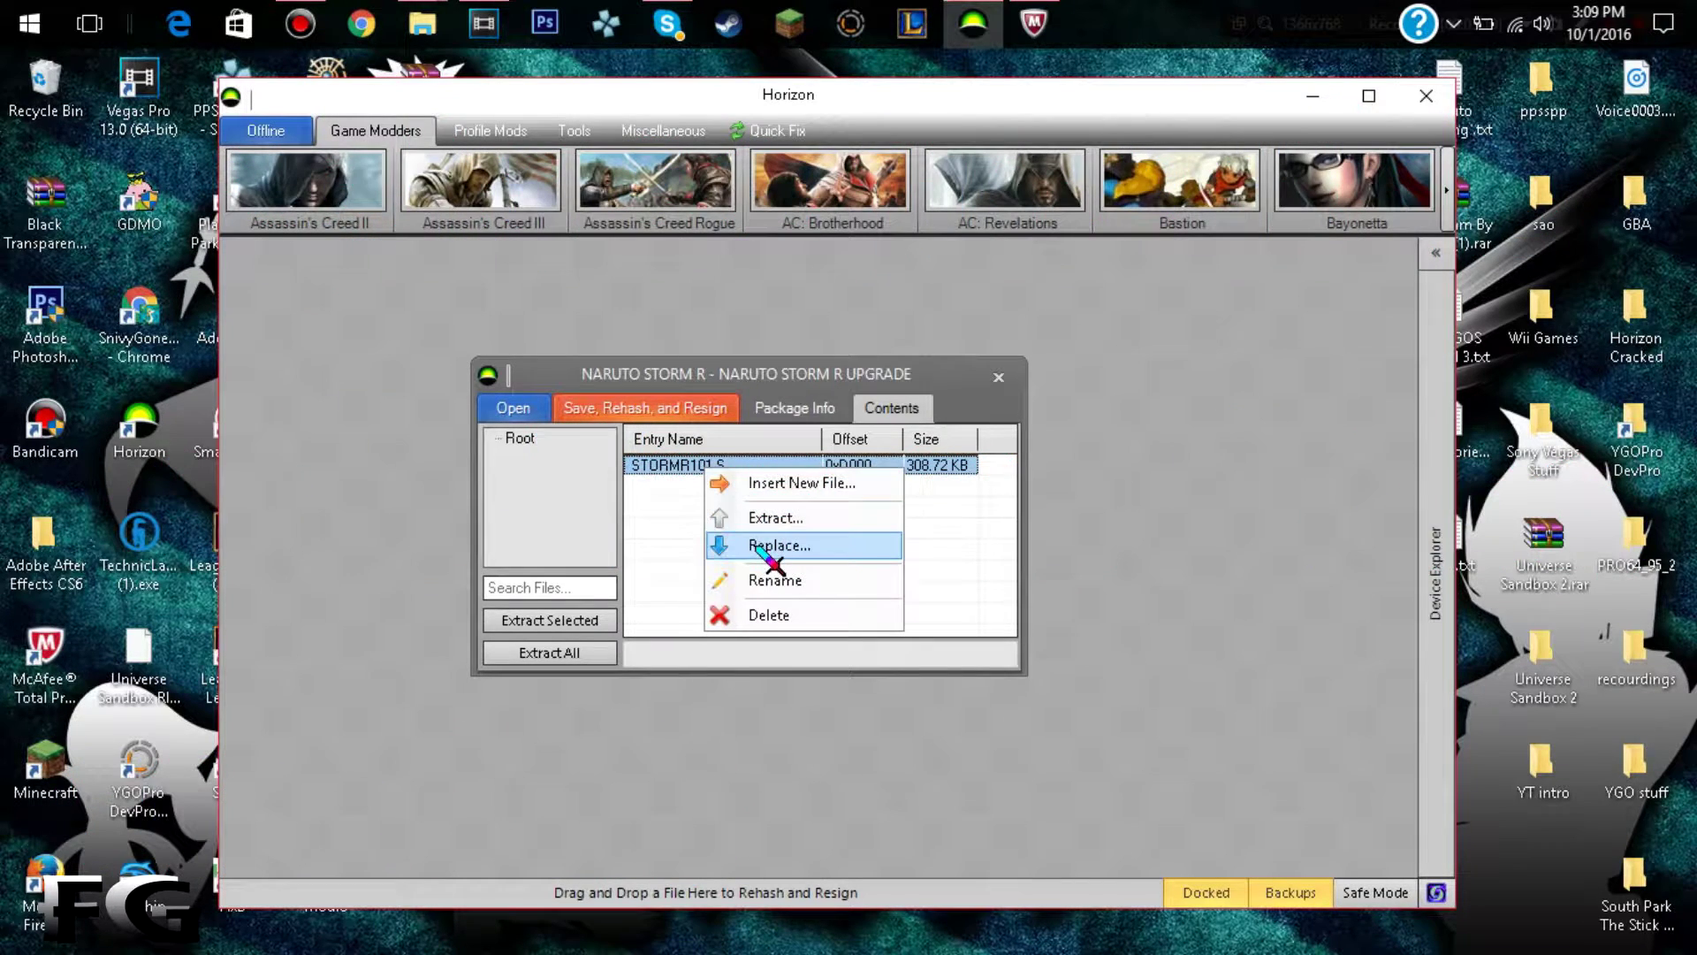
left_click(759, 546)
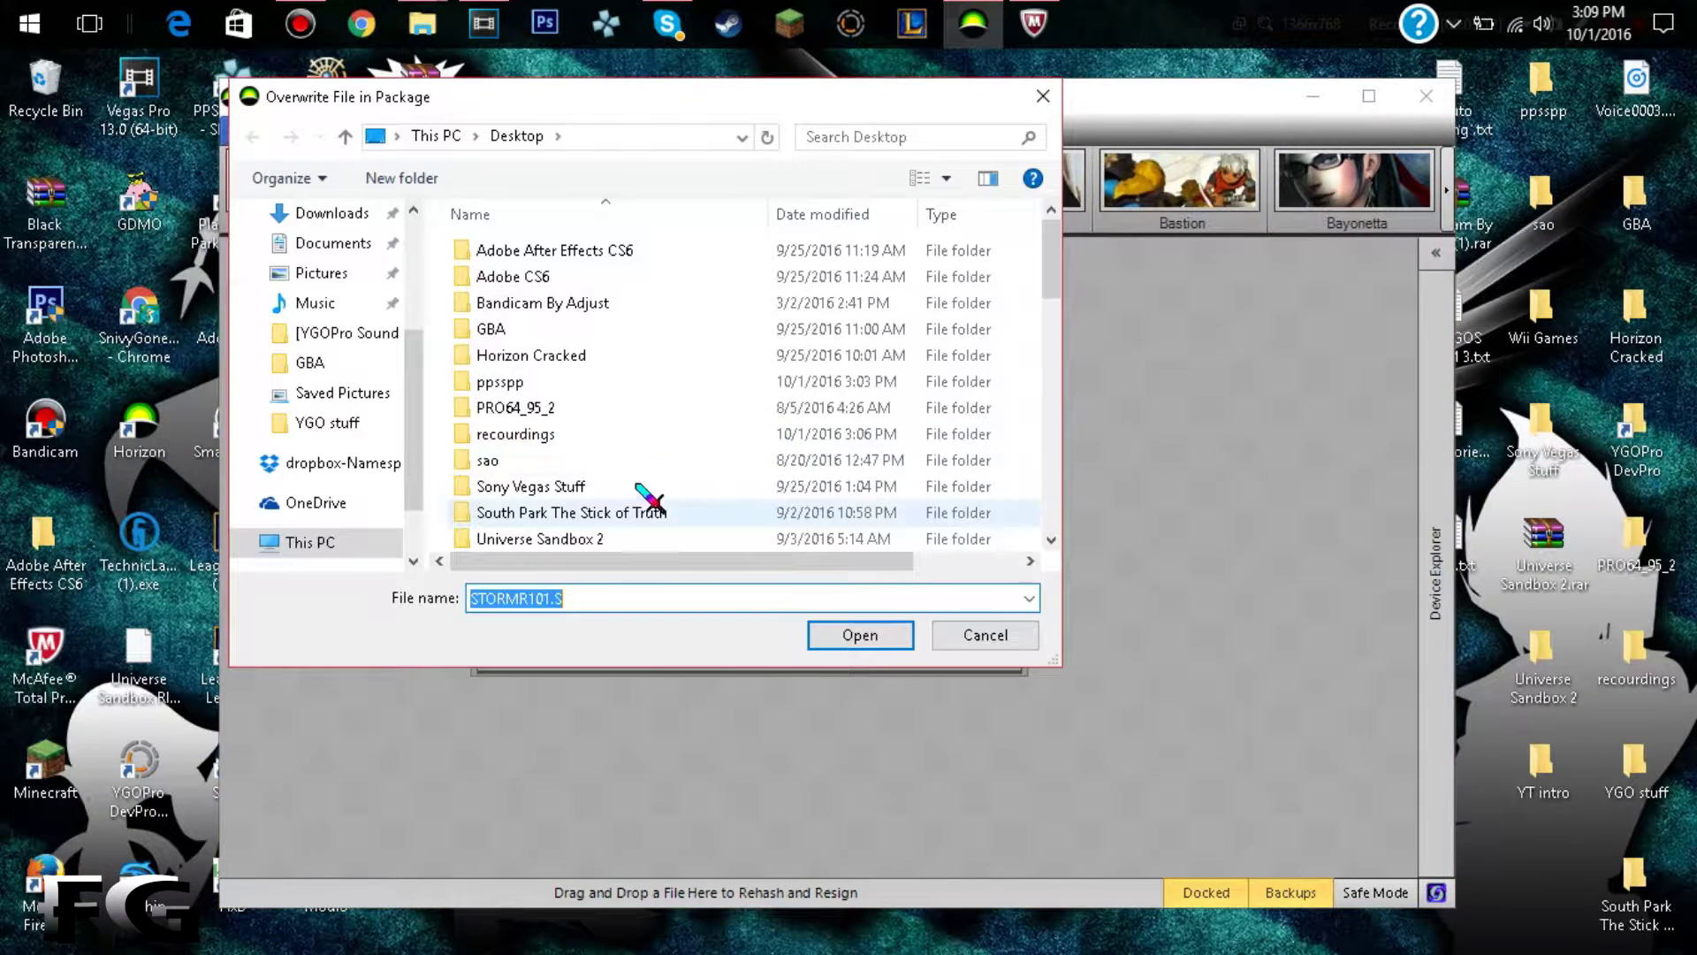
scroll(650, 481, "down", 7)
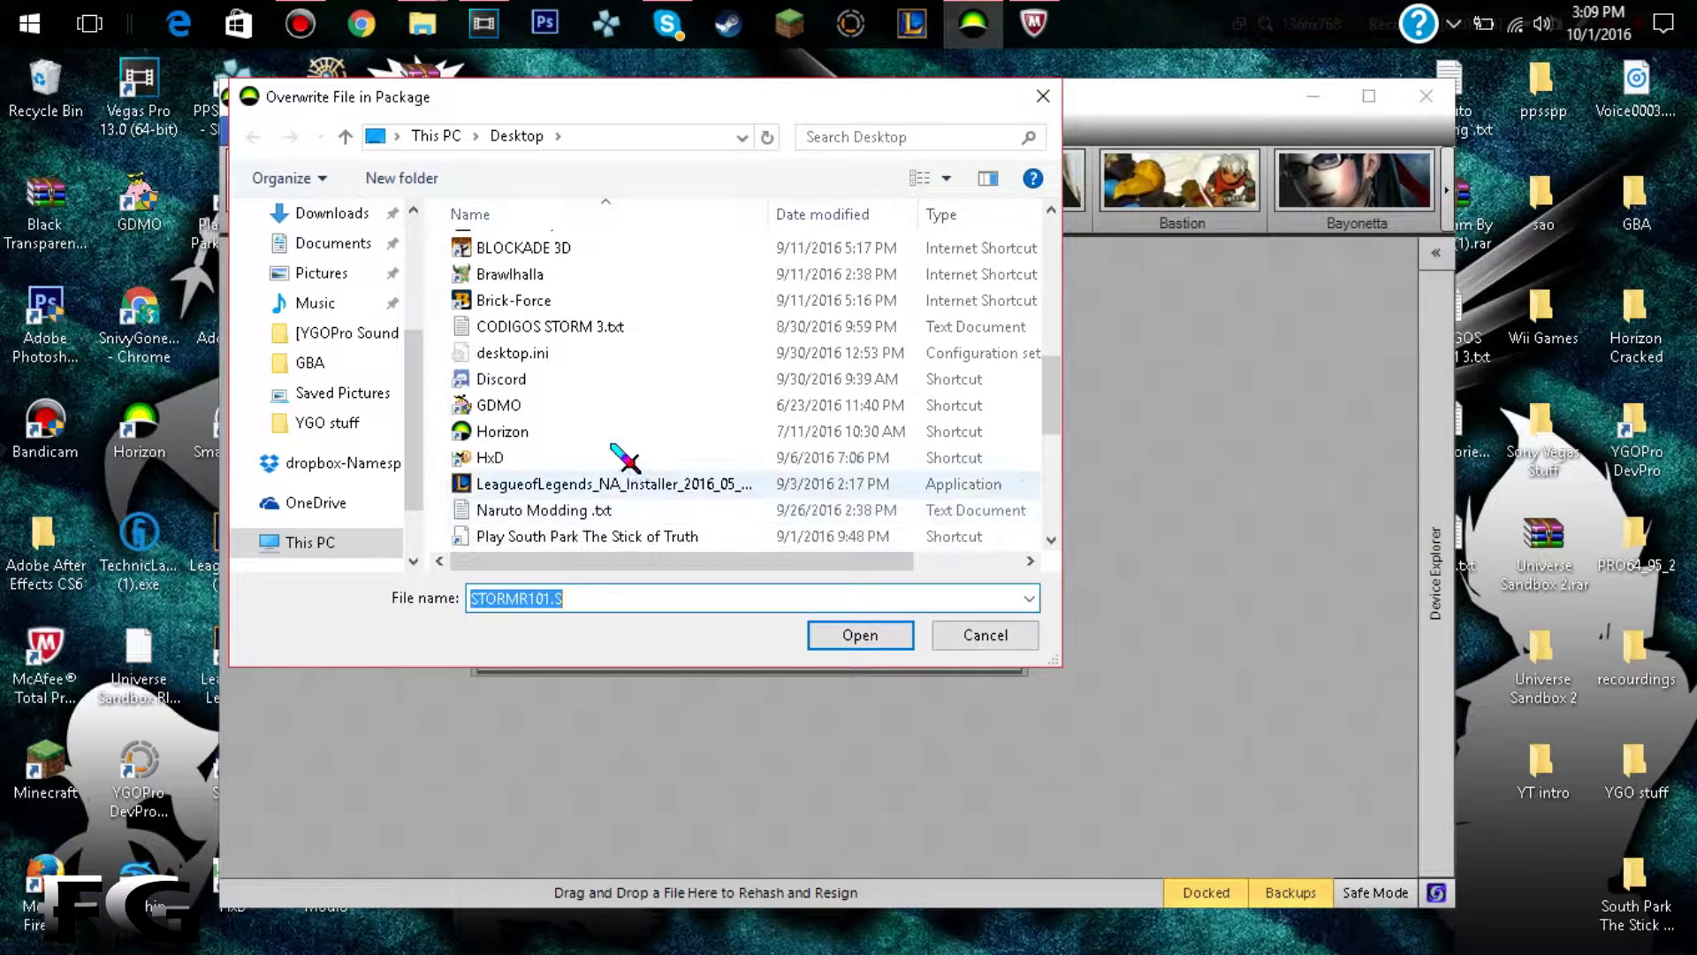
scroll(628, 429, "down", 5)
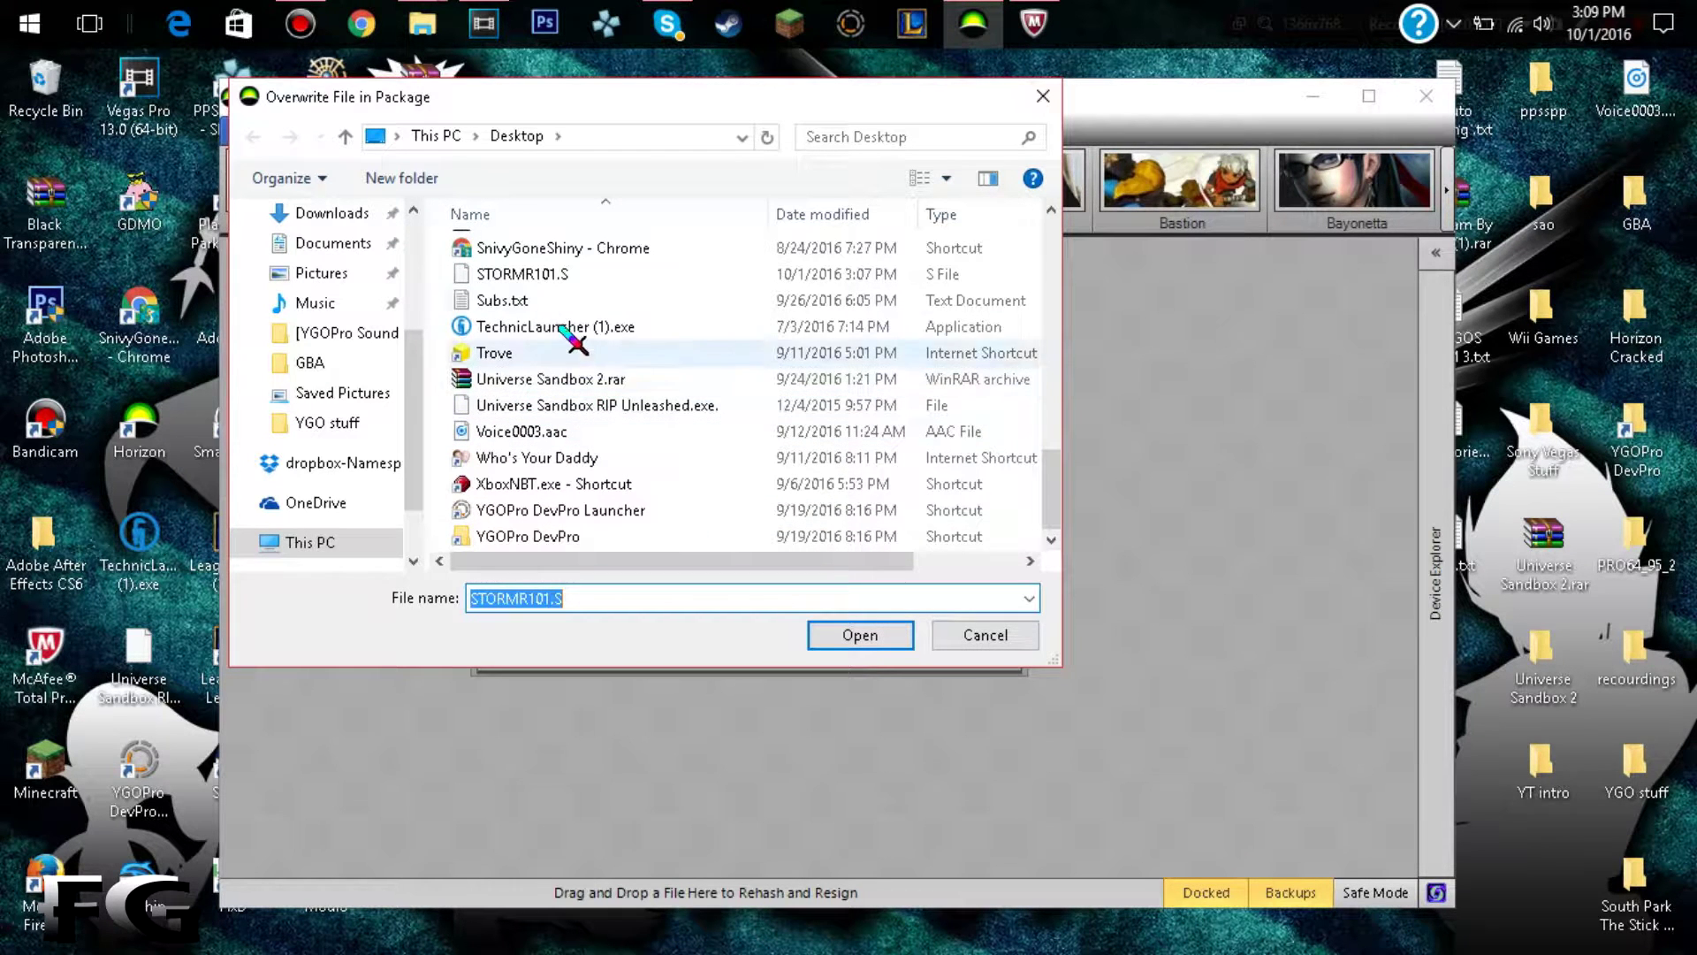
left_click(581, 278)
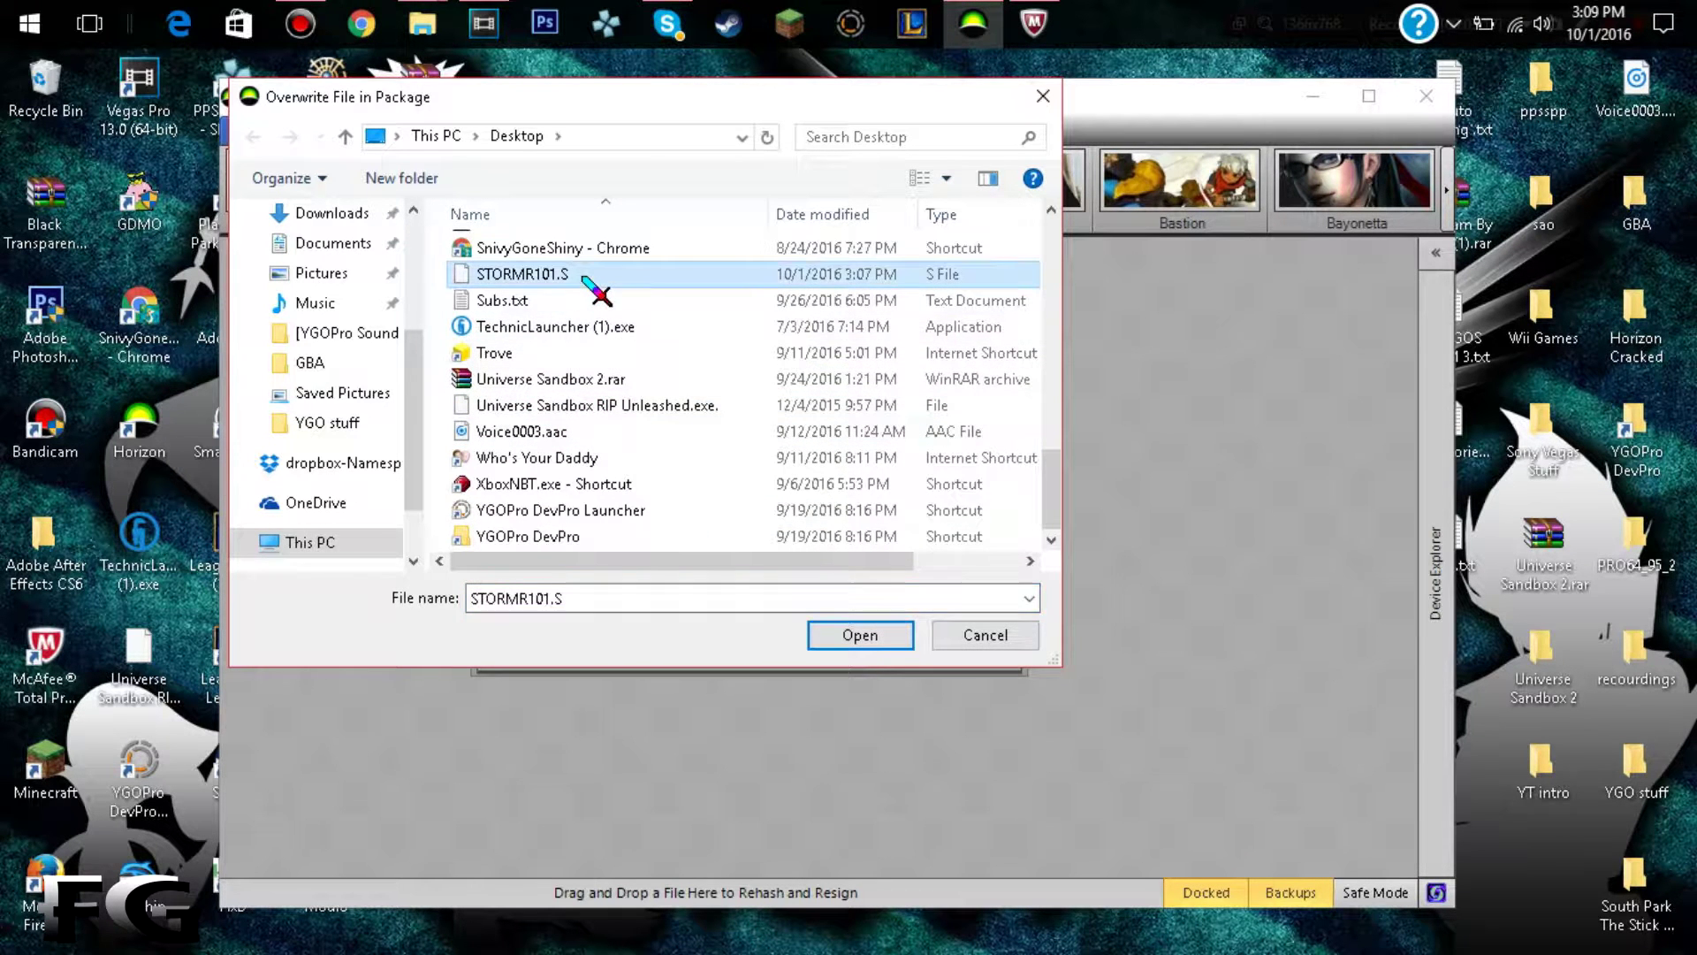
left_click(521, 276)
left_click(633, 274)
double_click(629, 279)
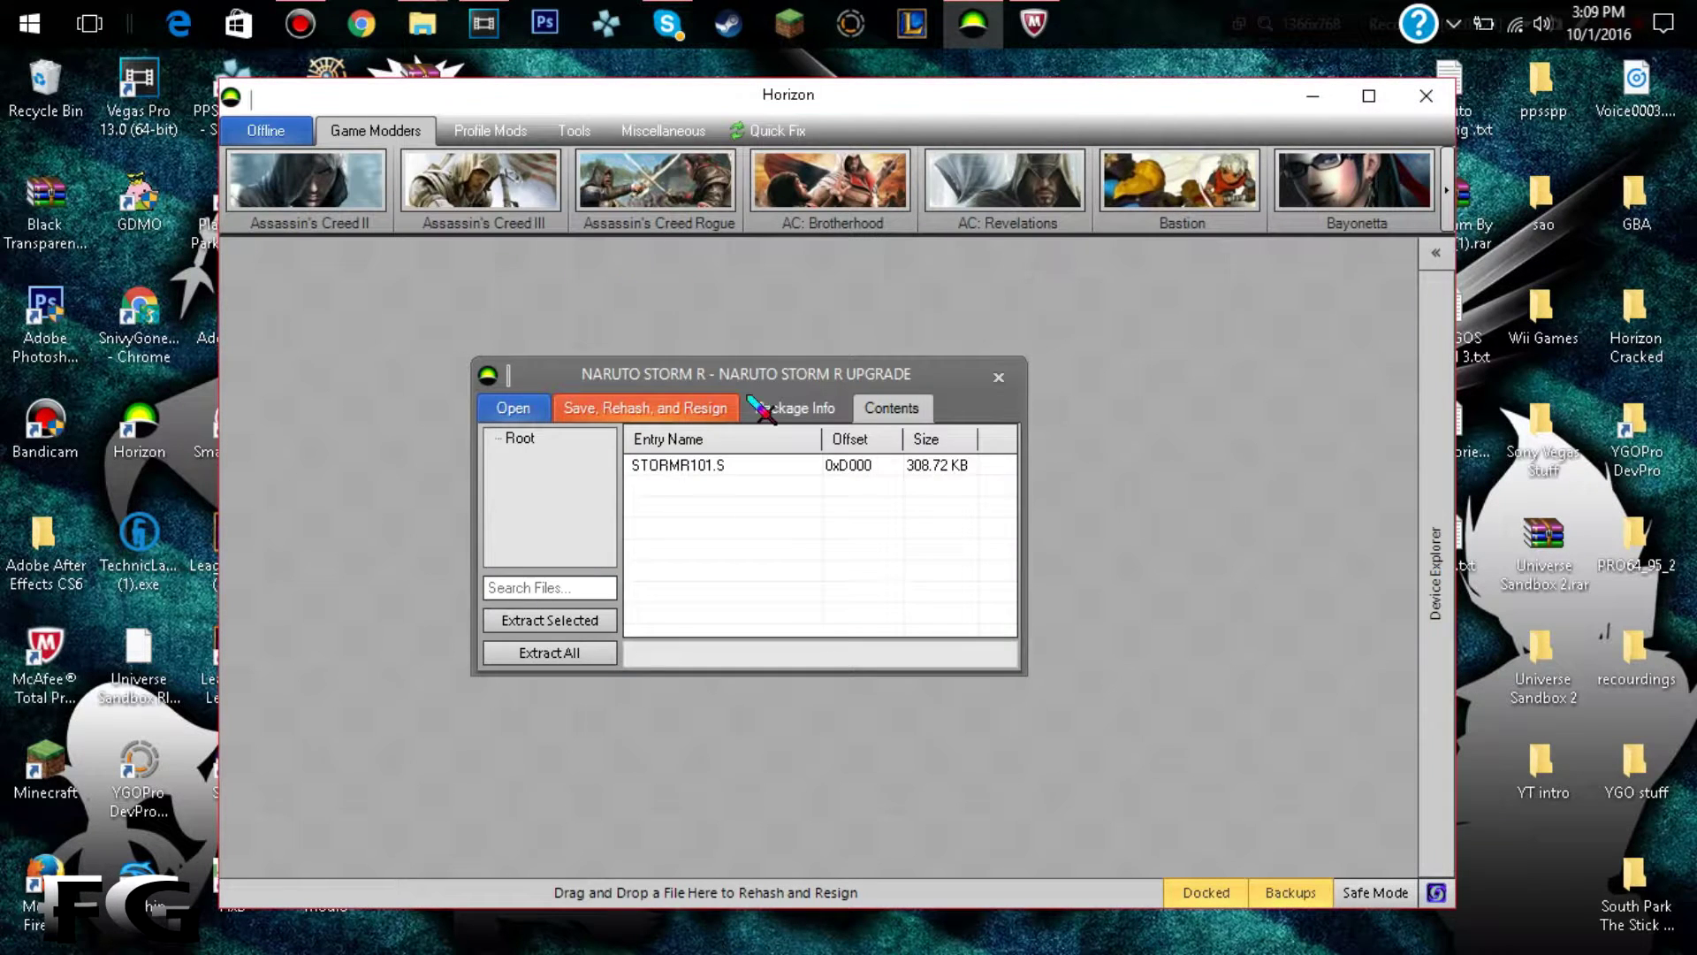
left_click(840, 549)
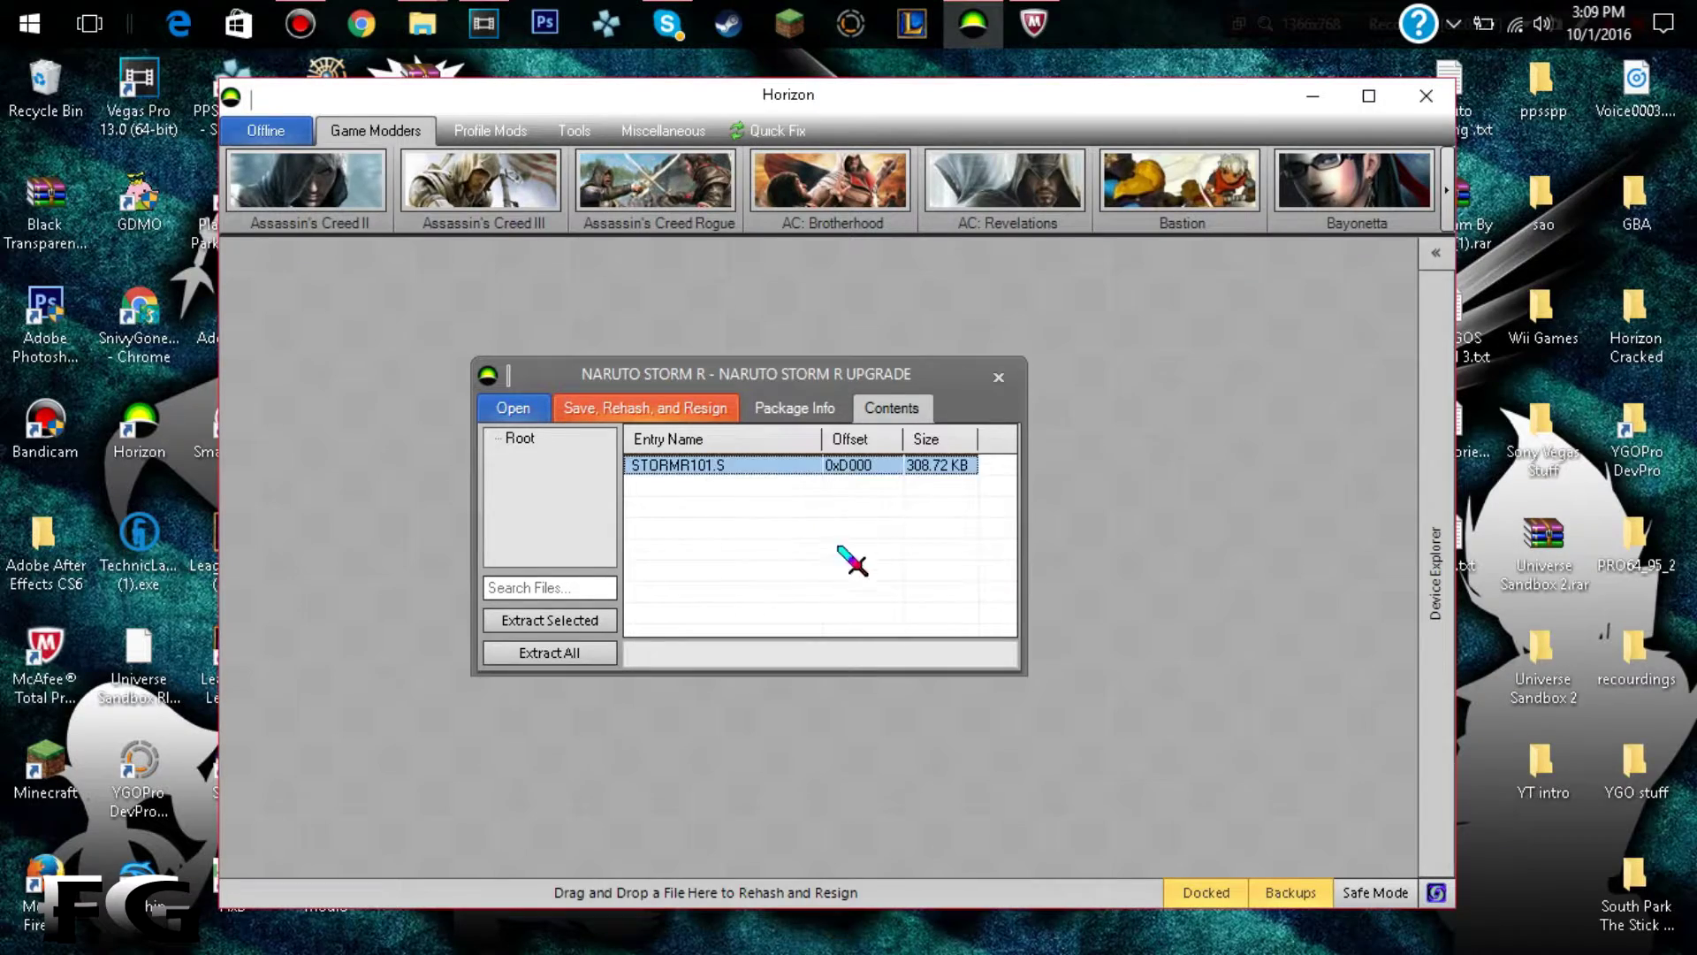
- Save, rehash, and resign the NARUTO STORM R UPGRADE package, and close its window
left_click(679, 410)
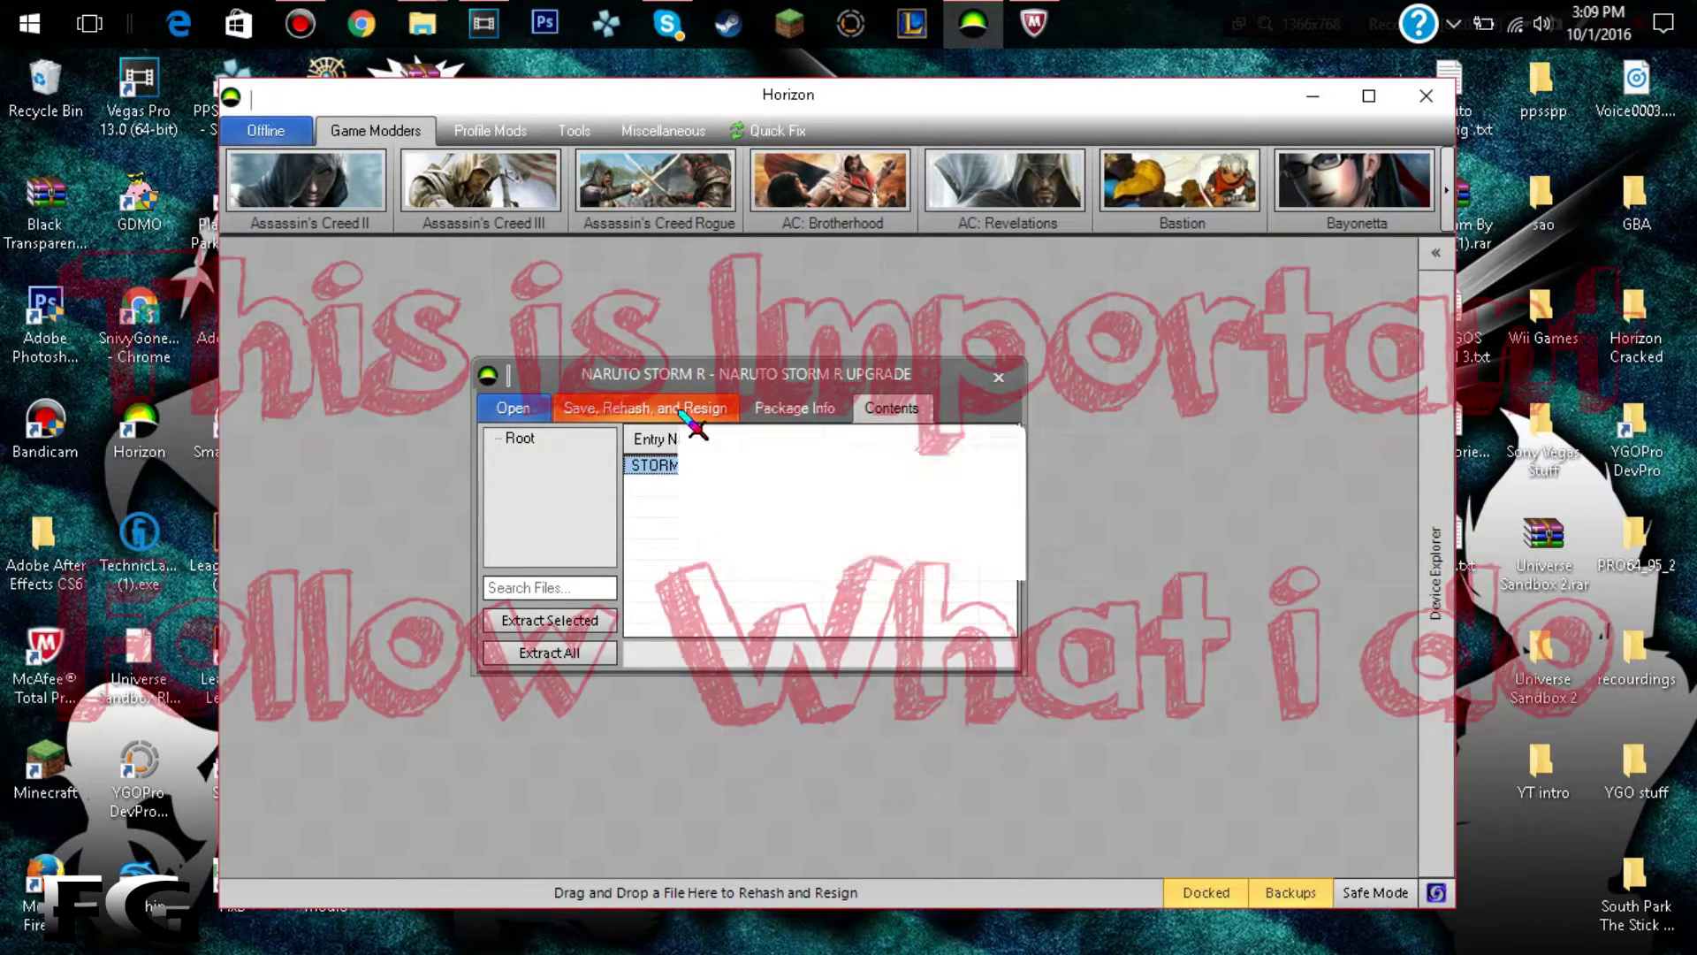
left_click(842, 550)
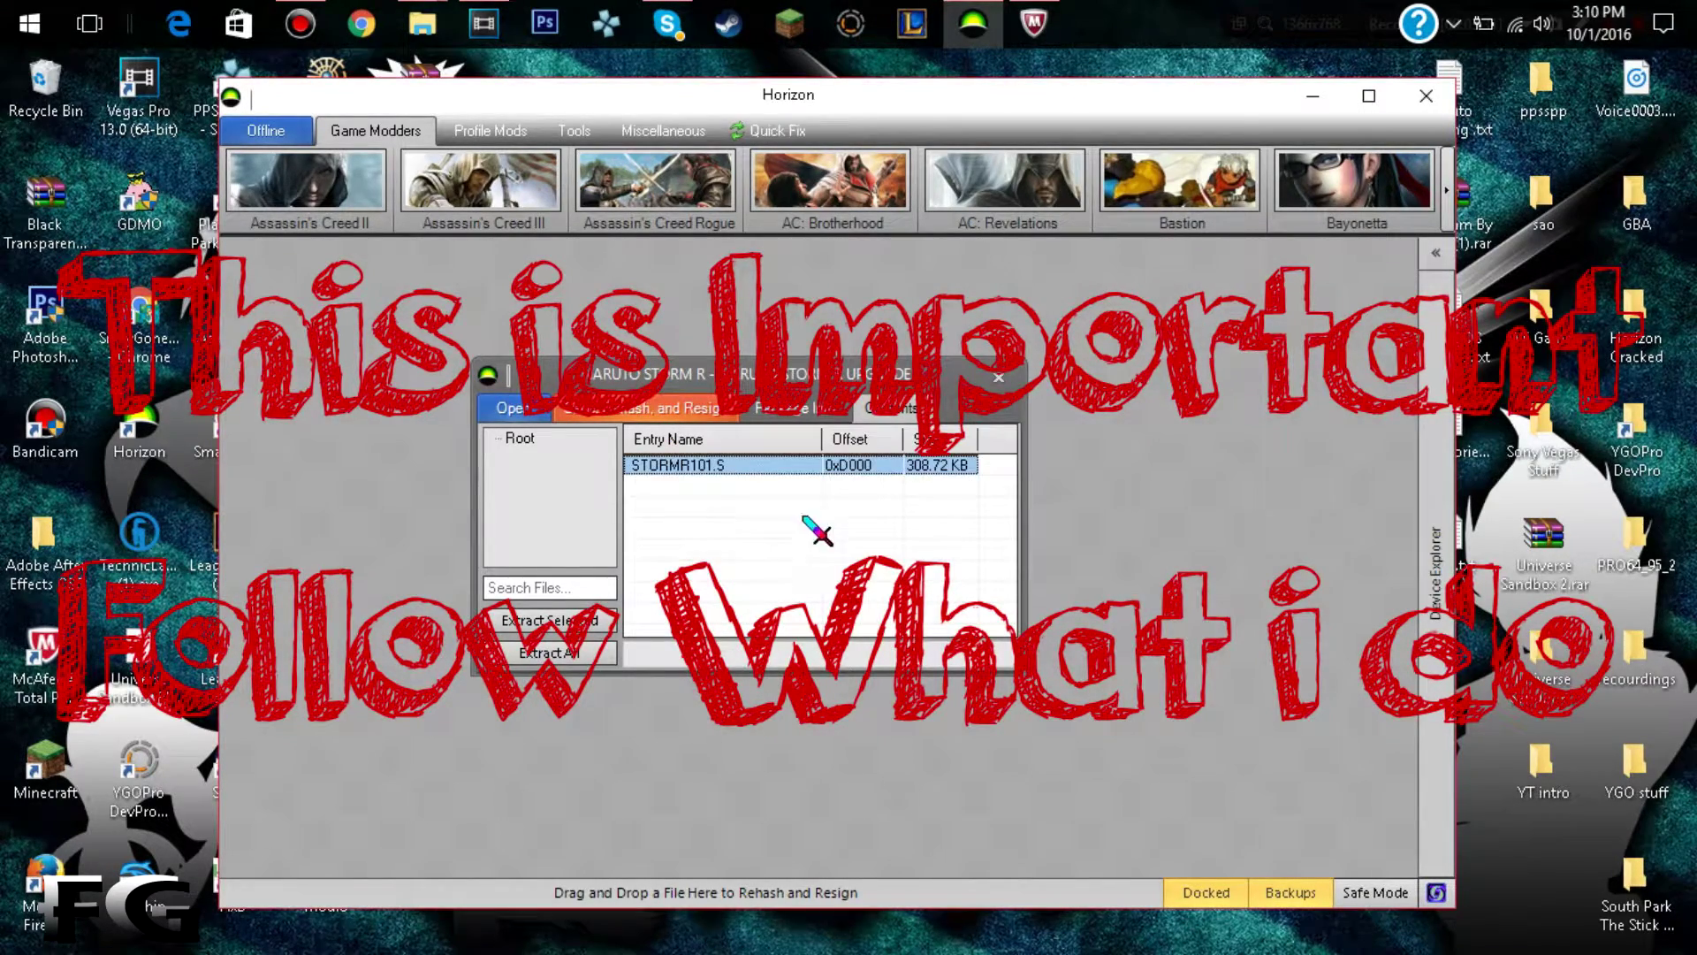
left_click(996, 380)
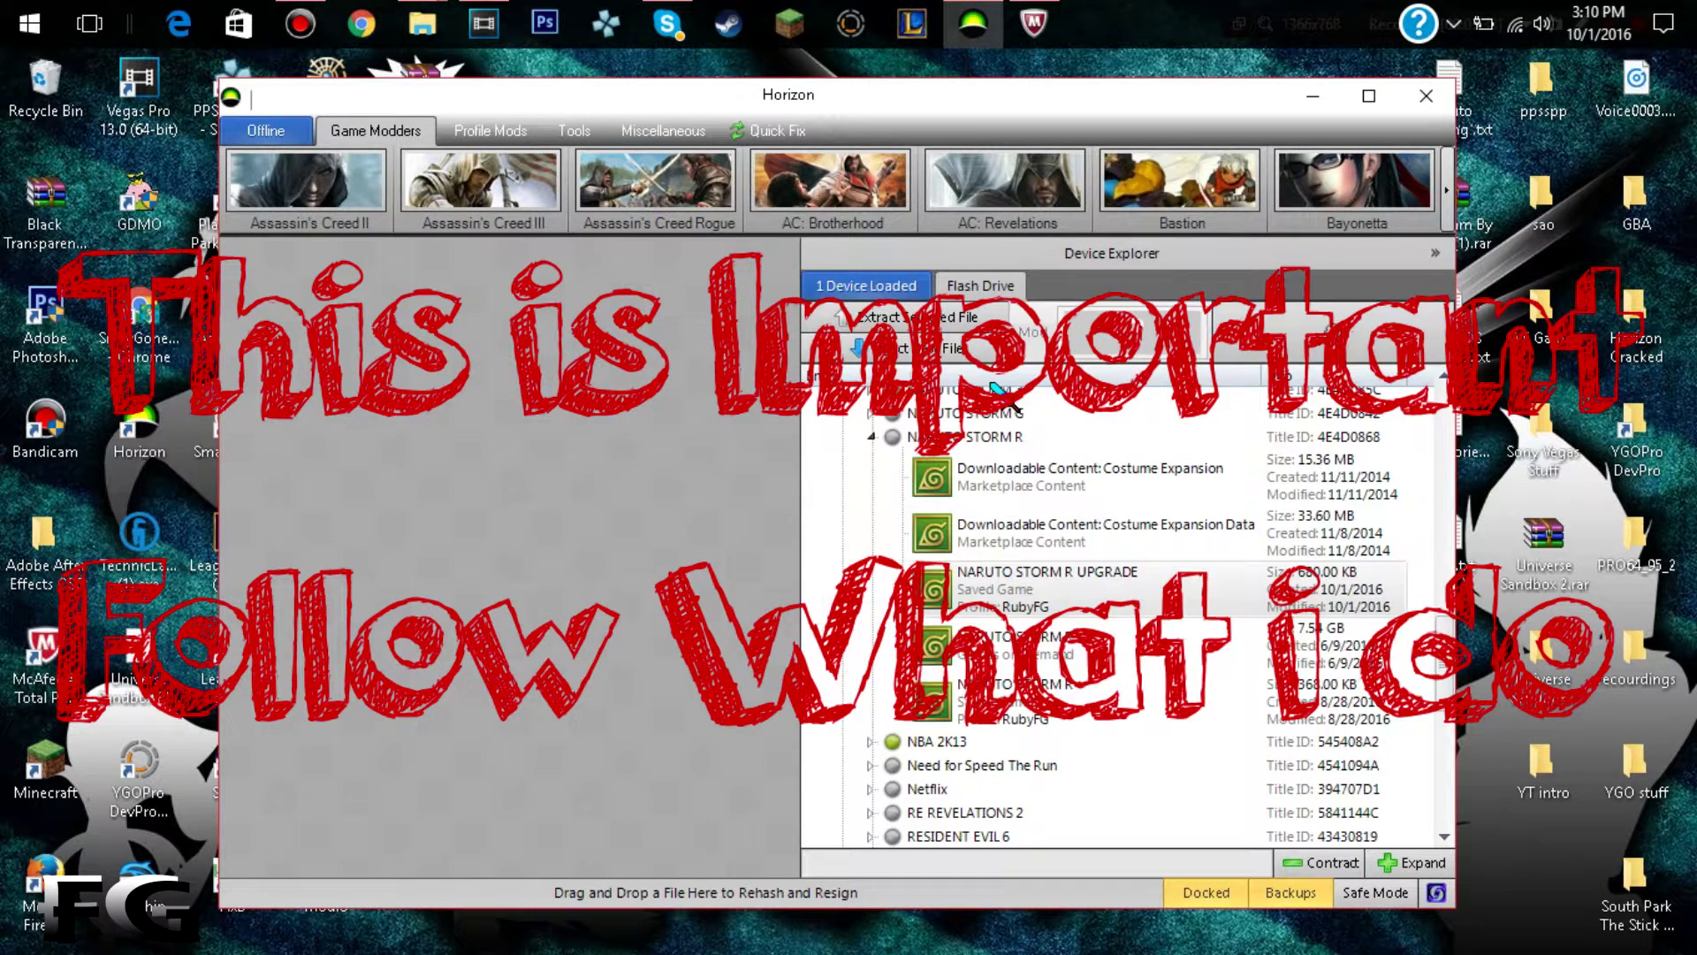
- Extract the NARUTO STORM R UPGRADE saved game from the device to the desktop as STORMR101.S, overwriting the existing file
left_click(1084, 604)
right_click(1074, 597)
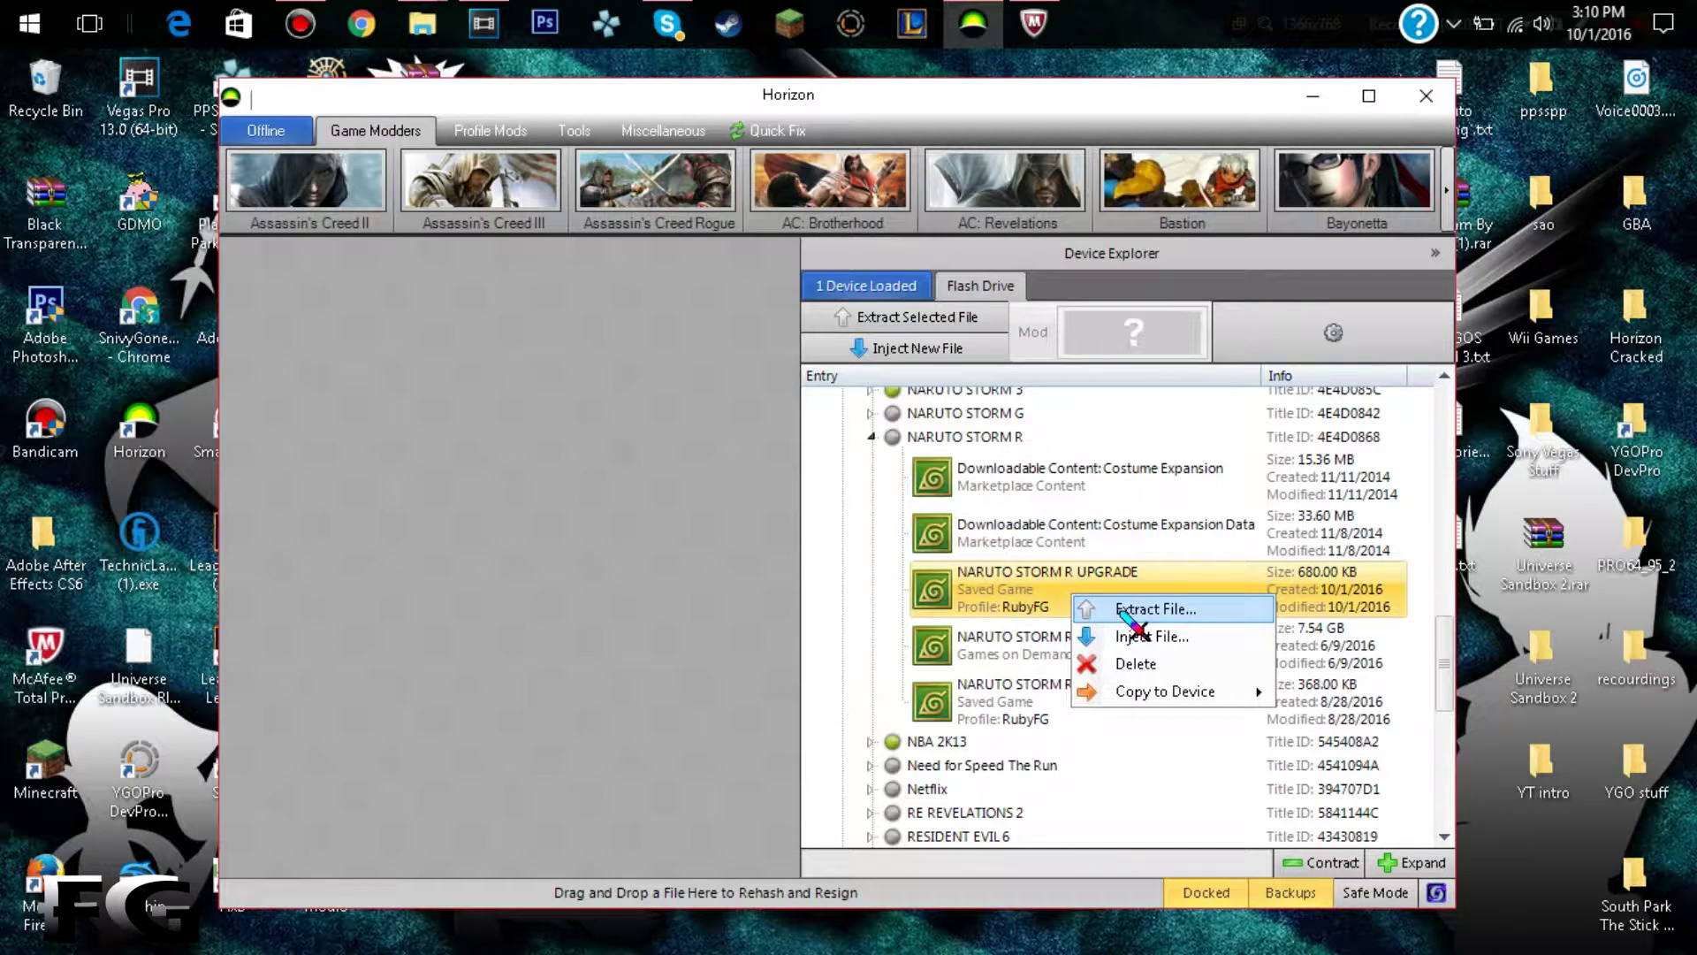
left_click(1121, 610)
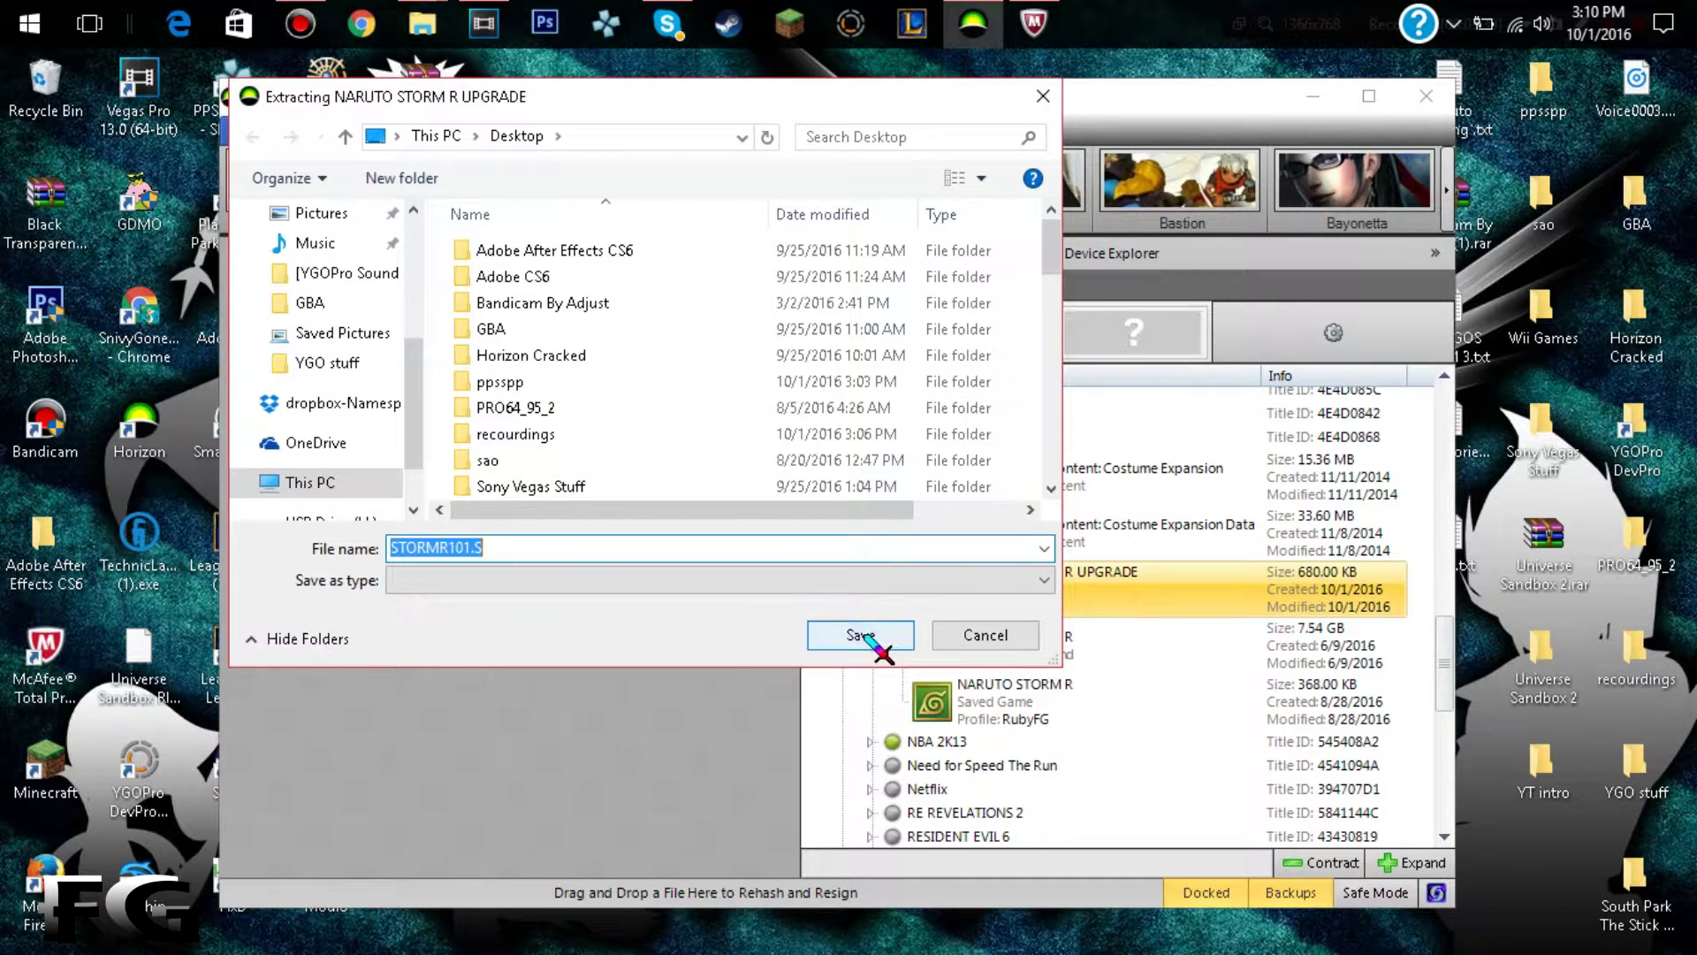
left_click(861, 637)
key("Return")
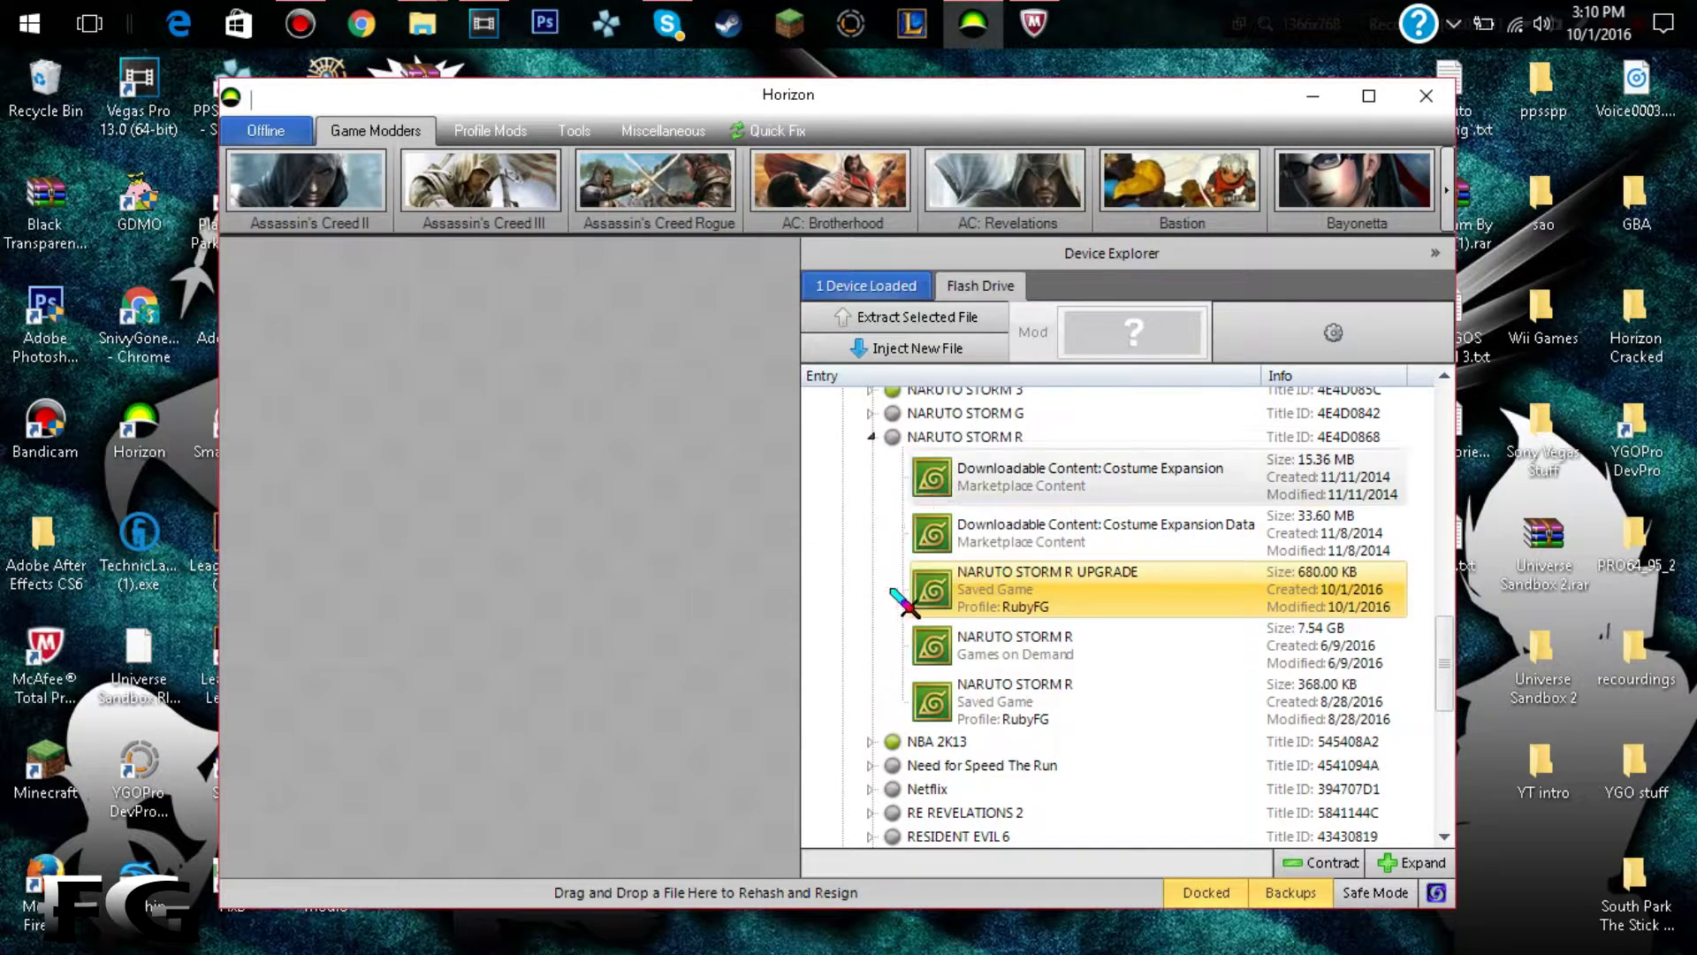
left_click(864, 556)
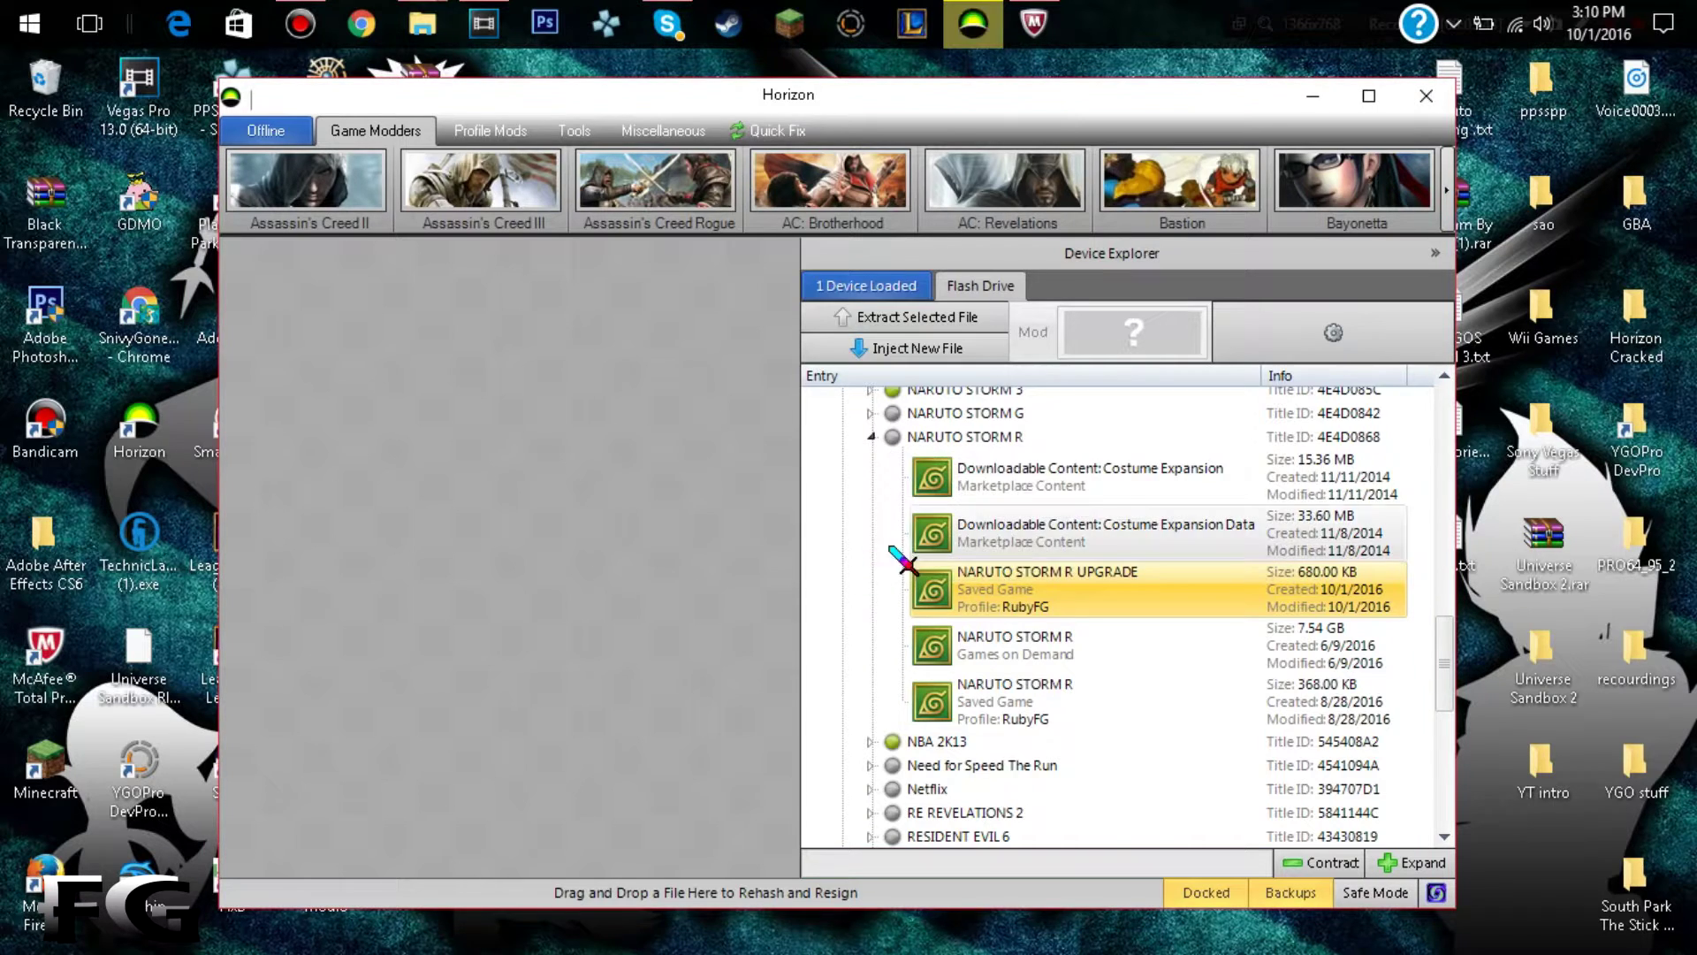
left_click(788, 130)
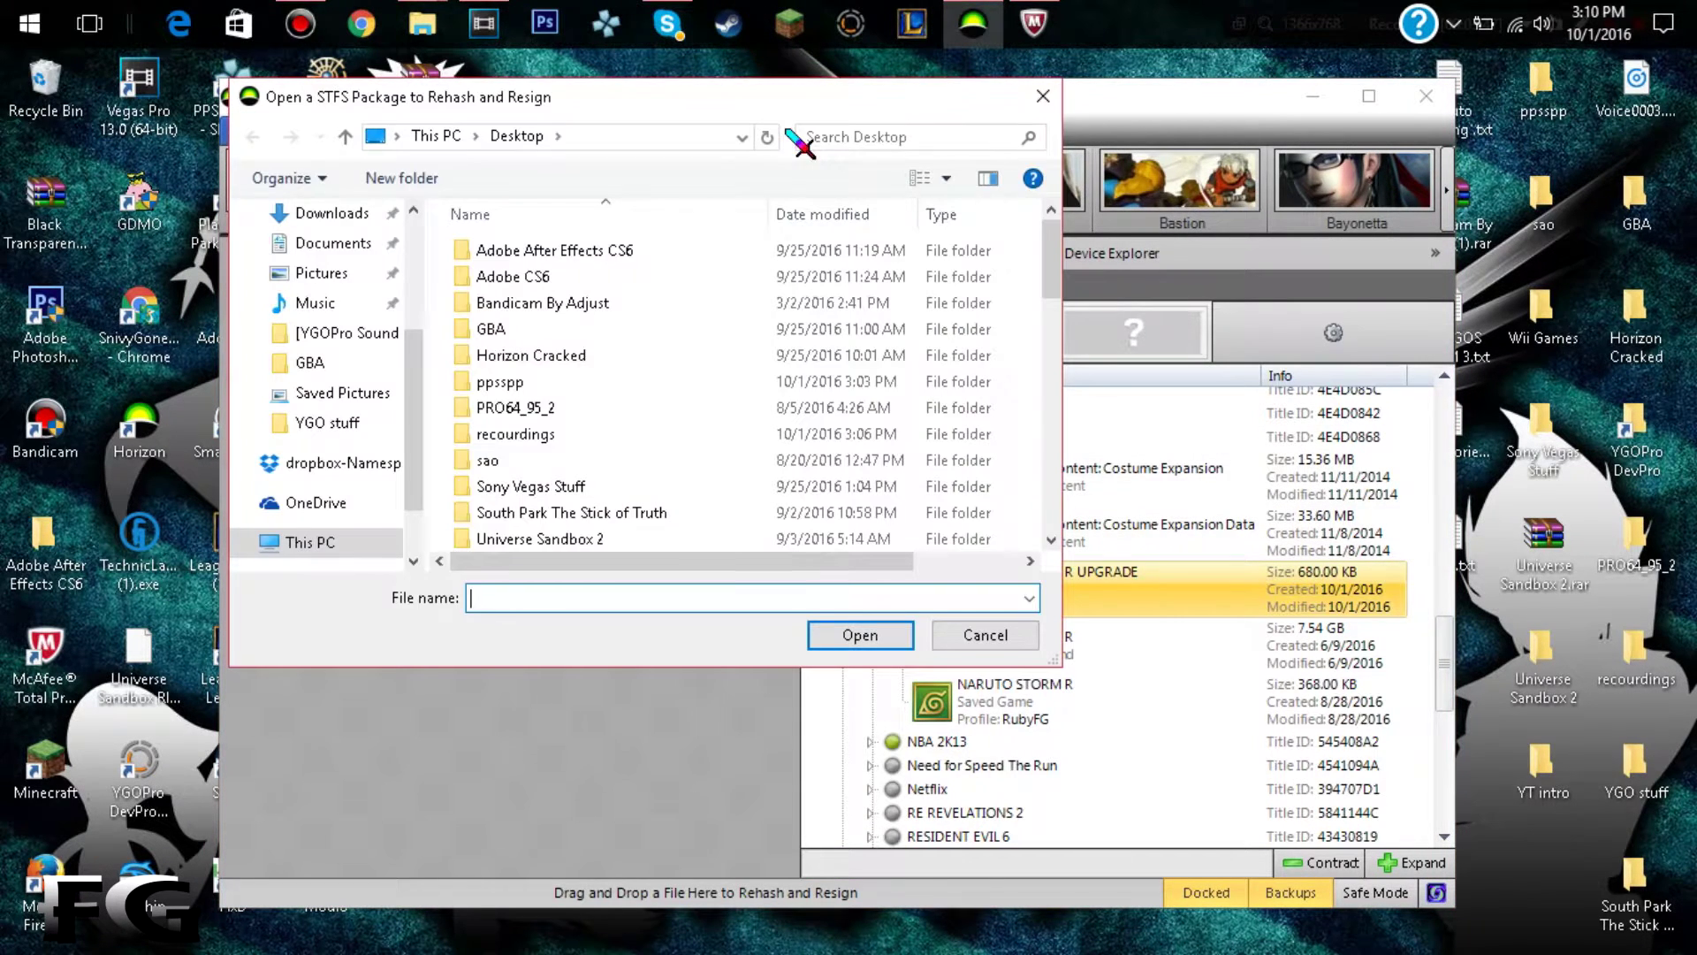
scroll(650, 316, "down", 10)
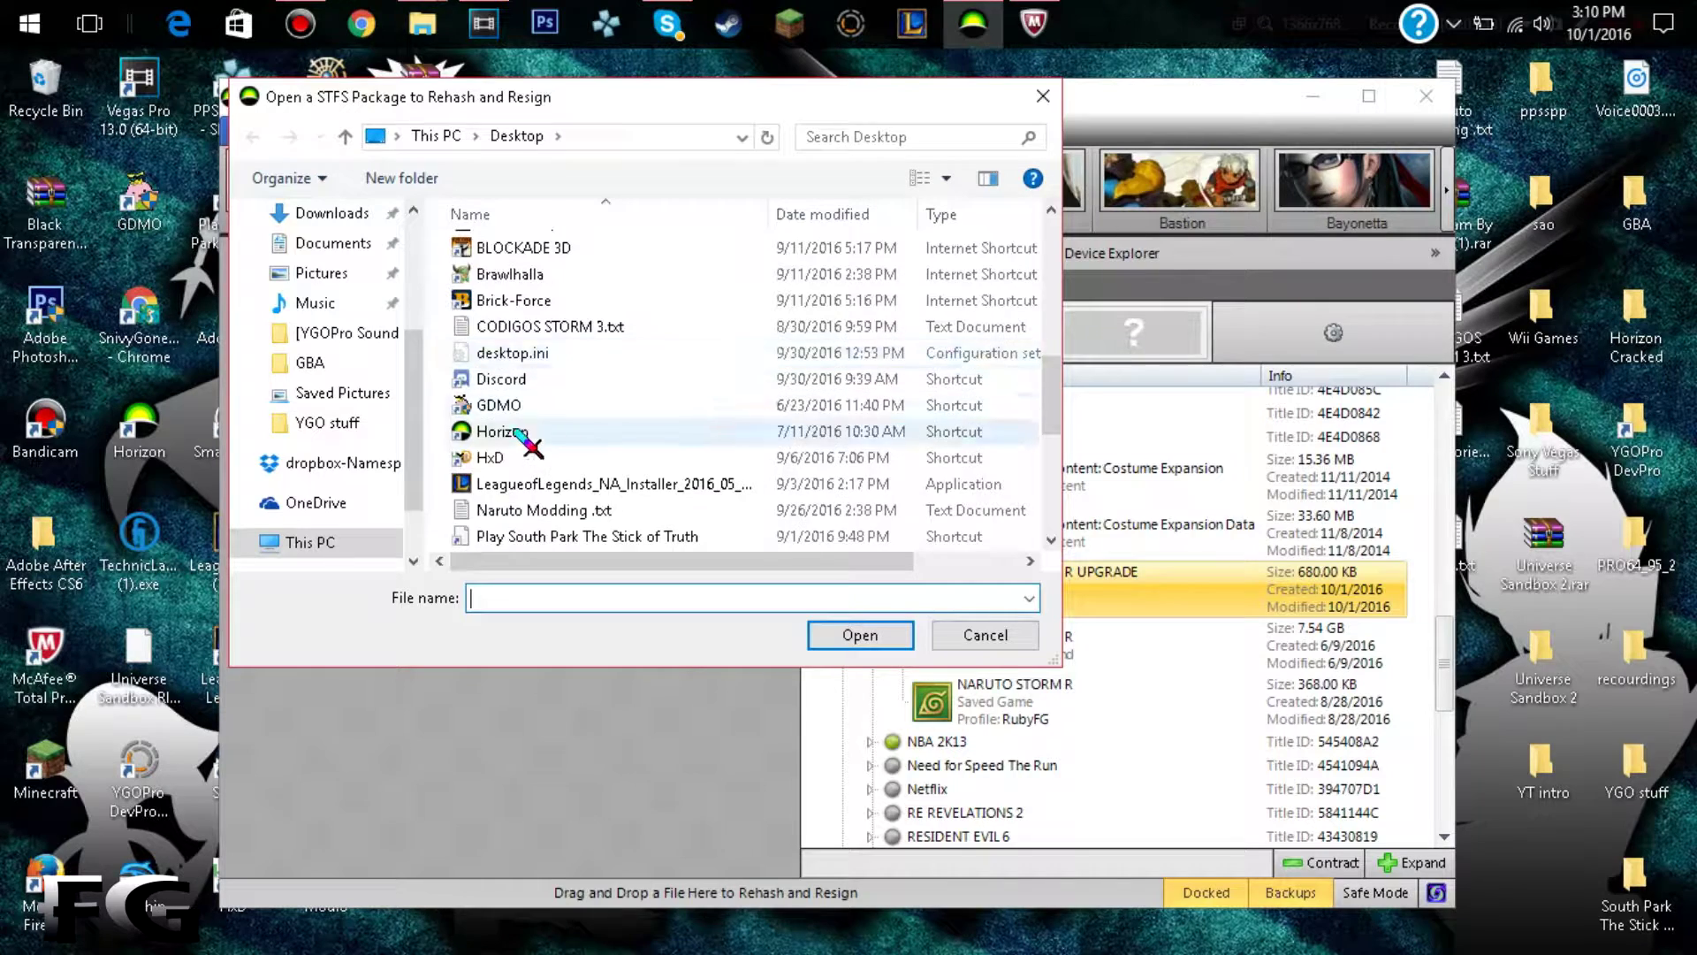
scroll(517, 434, "down", 1)
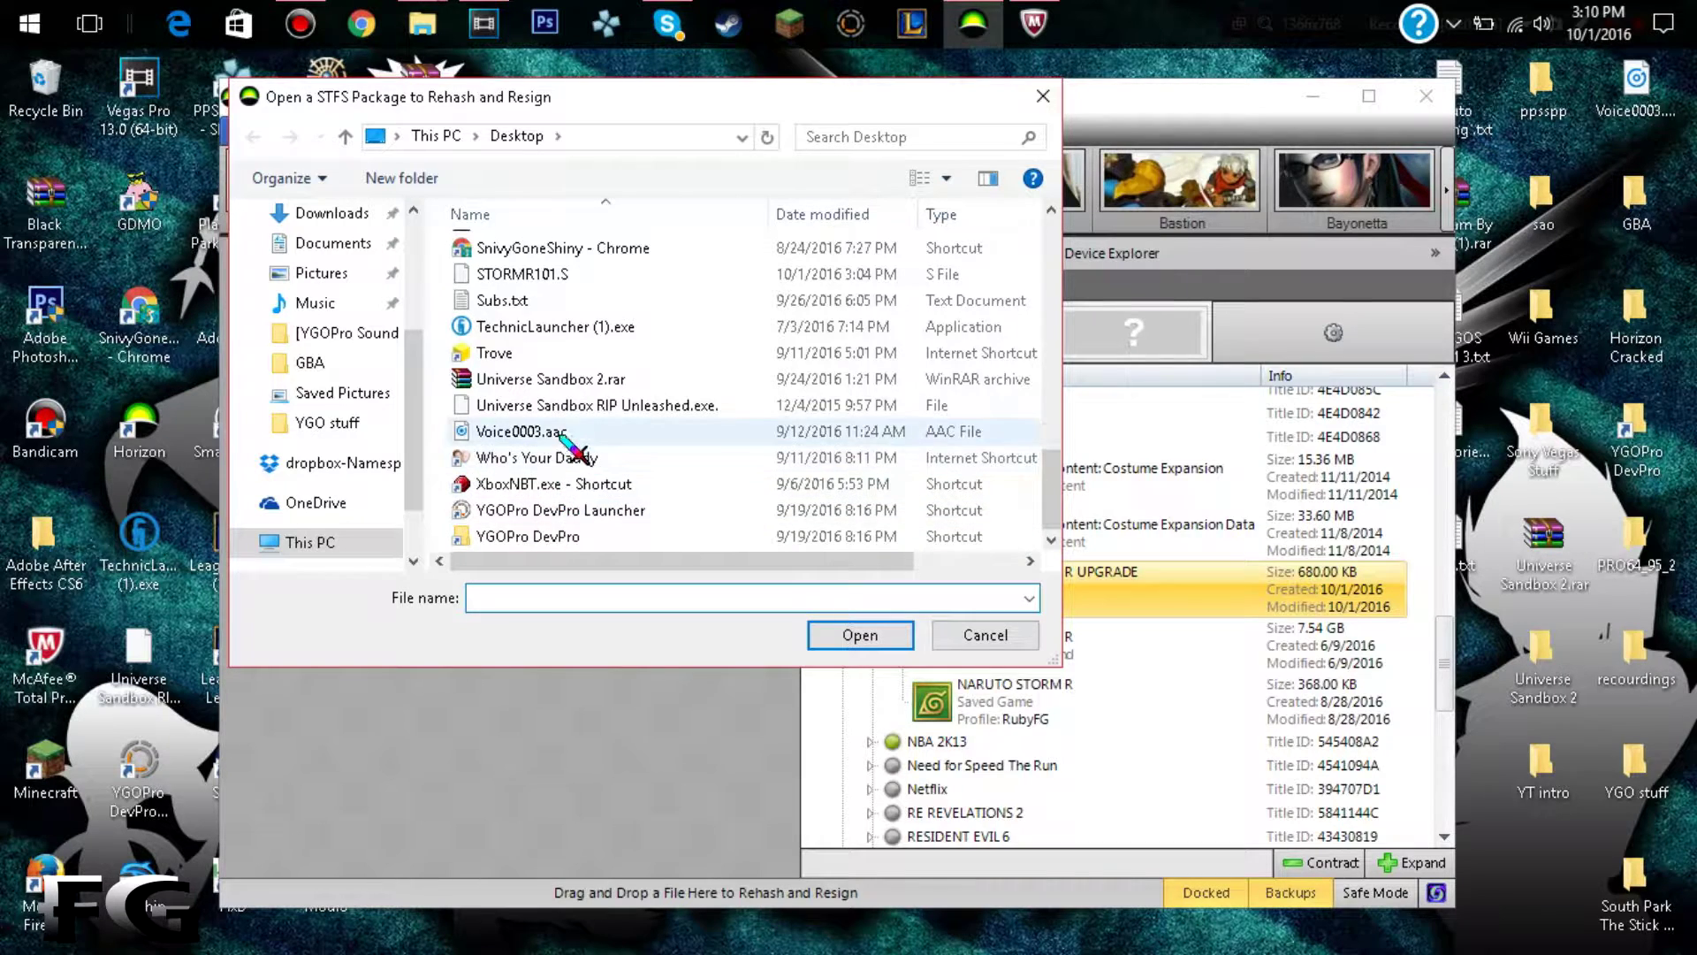
scroll(569, 433, "up", 4)
left_click(1043, 95)
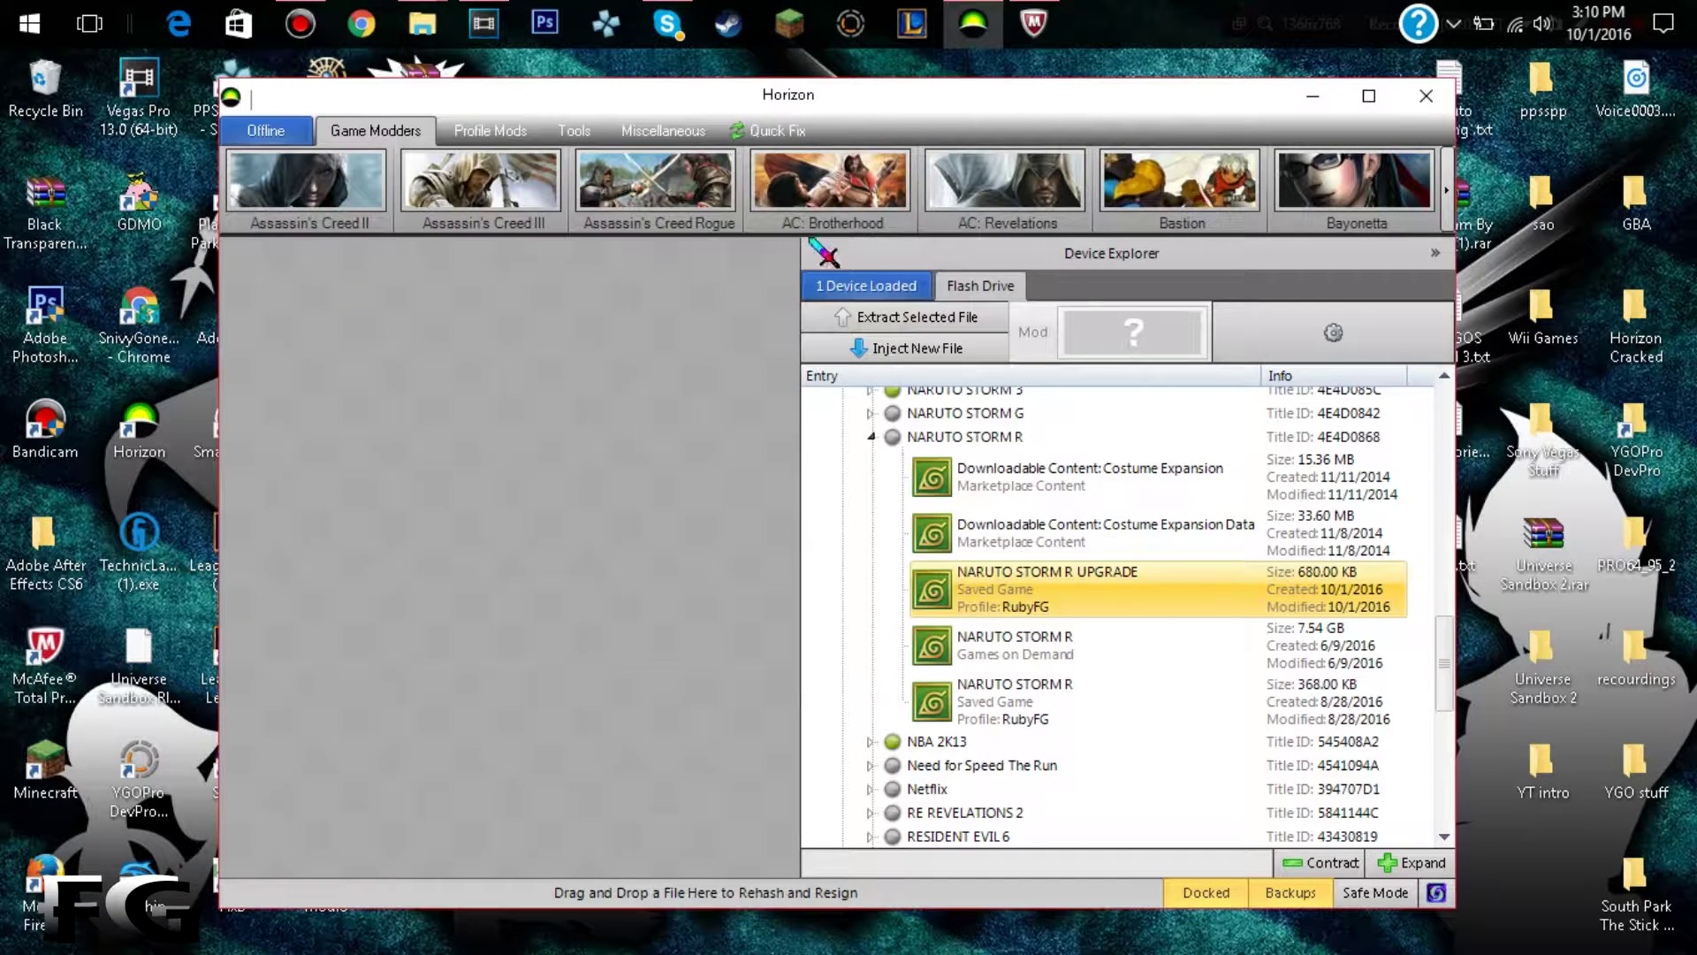
- Rehash and resign the extracted STORMR101.S package on the desktop with Quick Fix
left_click(774, 132)
scroll(710, 346, "down", 4)
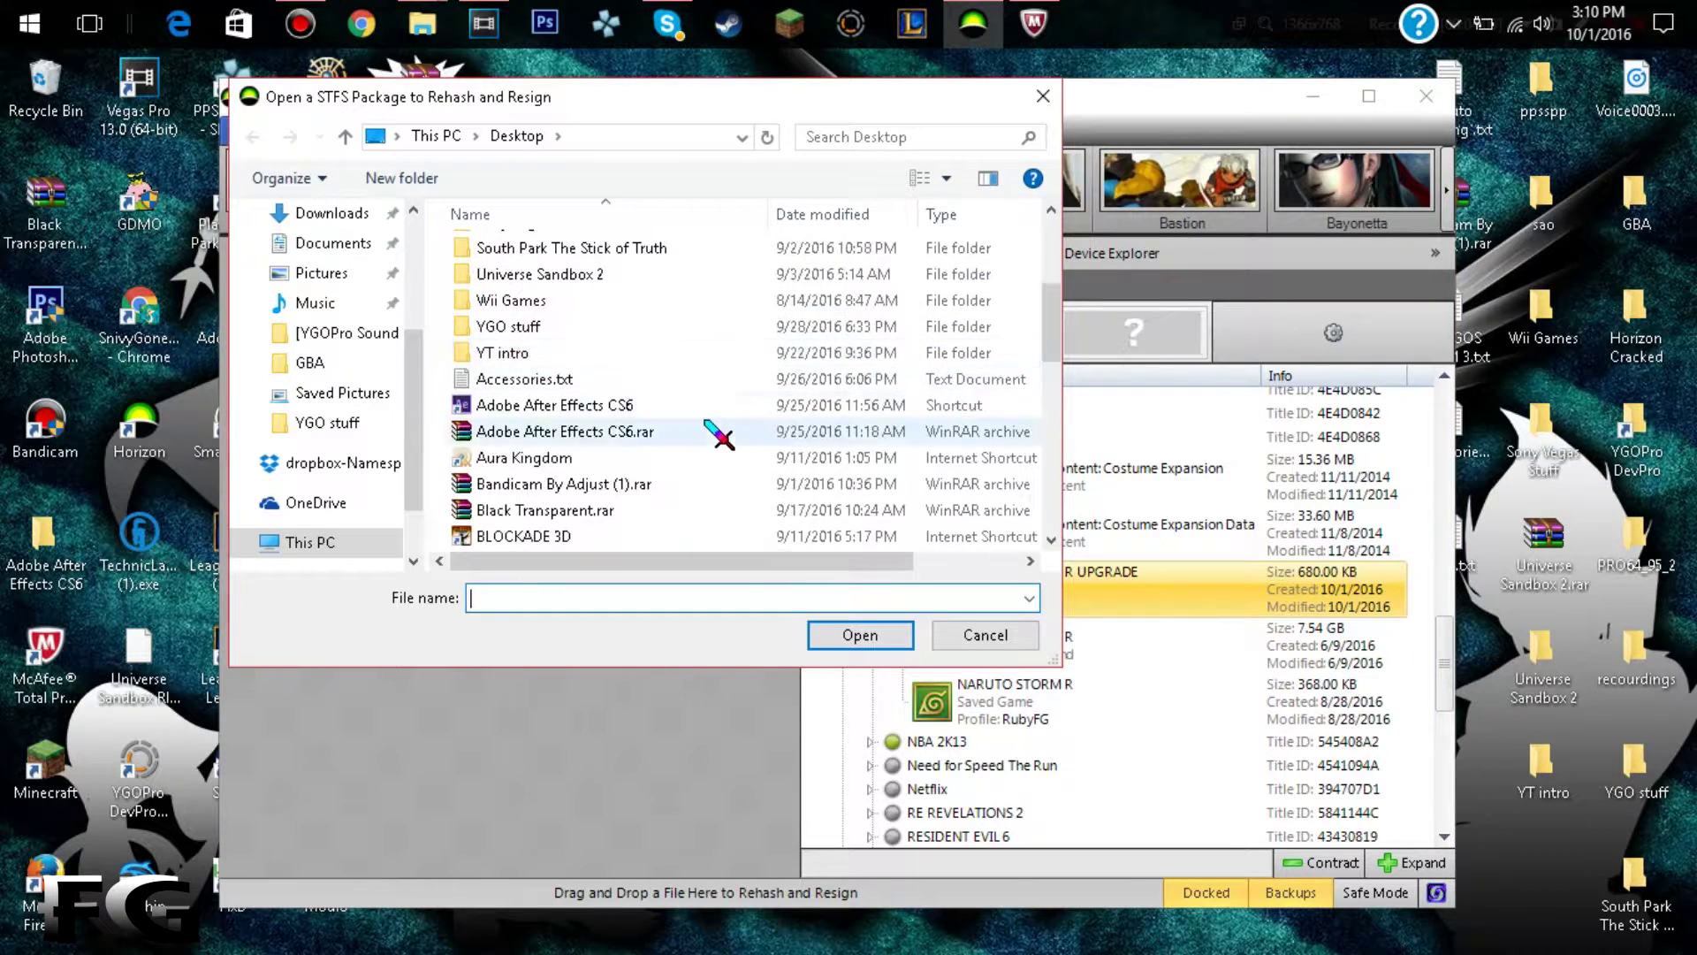
scroll(707, 424, "down", 4)
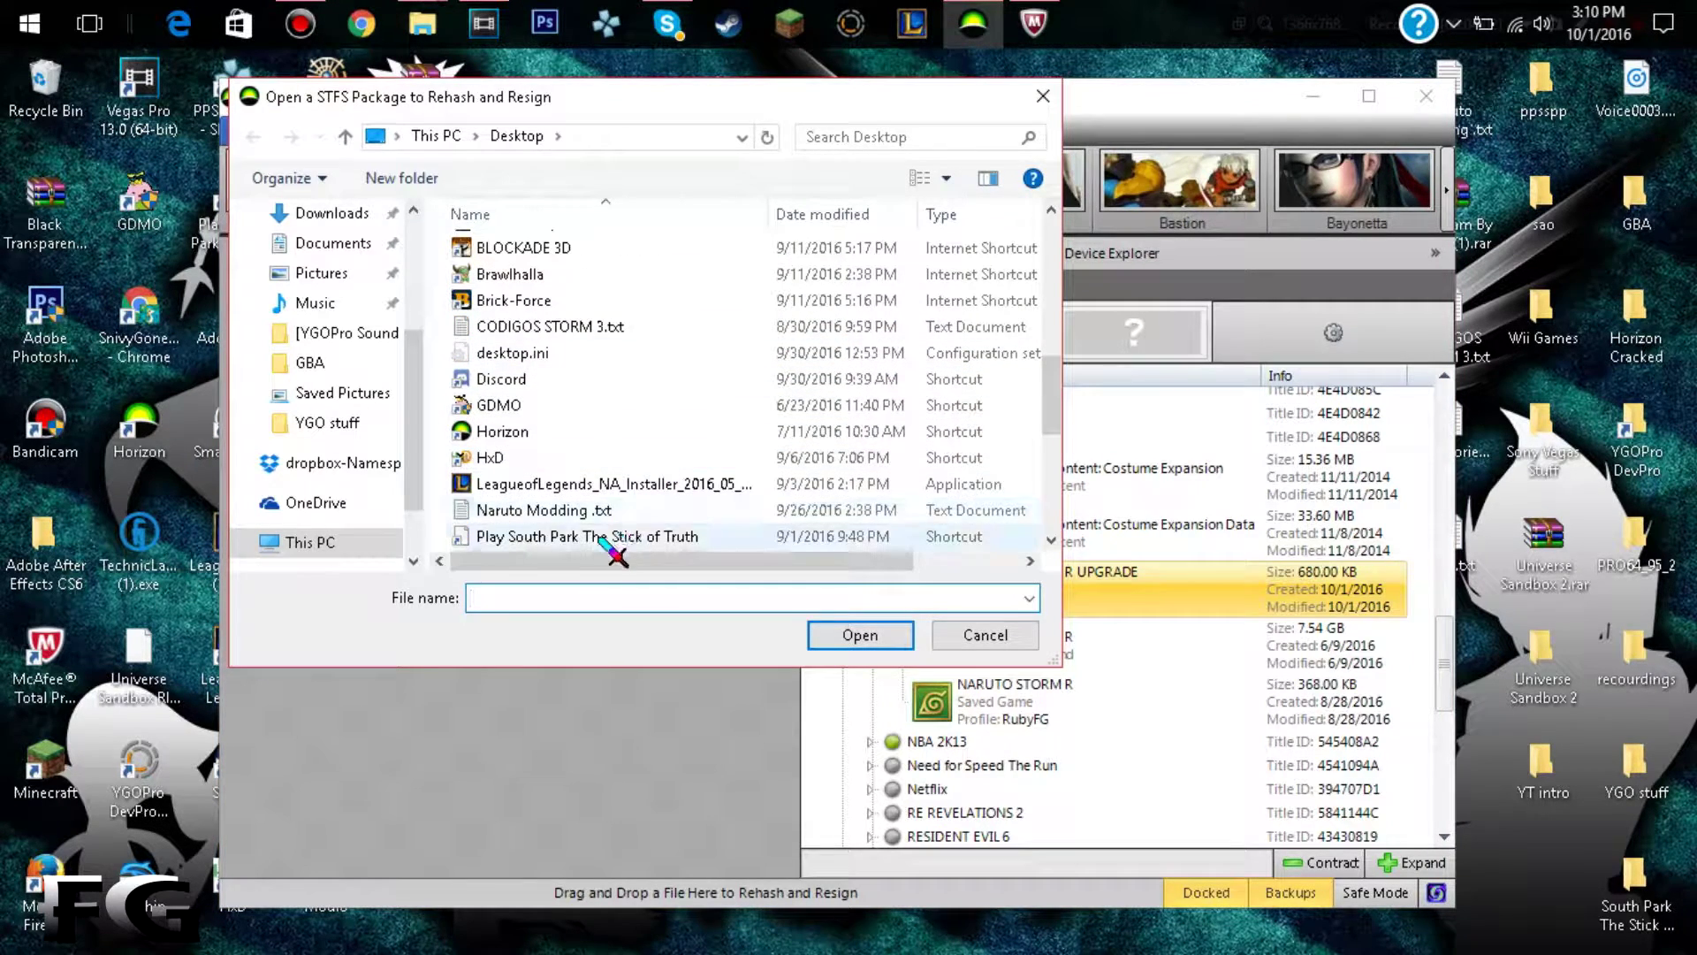
scroll(574, 539, "down", 4)
left_click(558, 354)
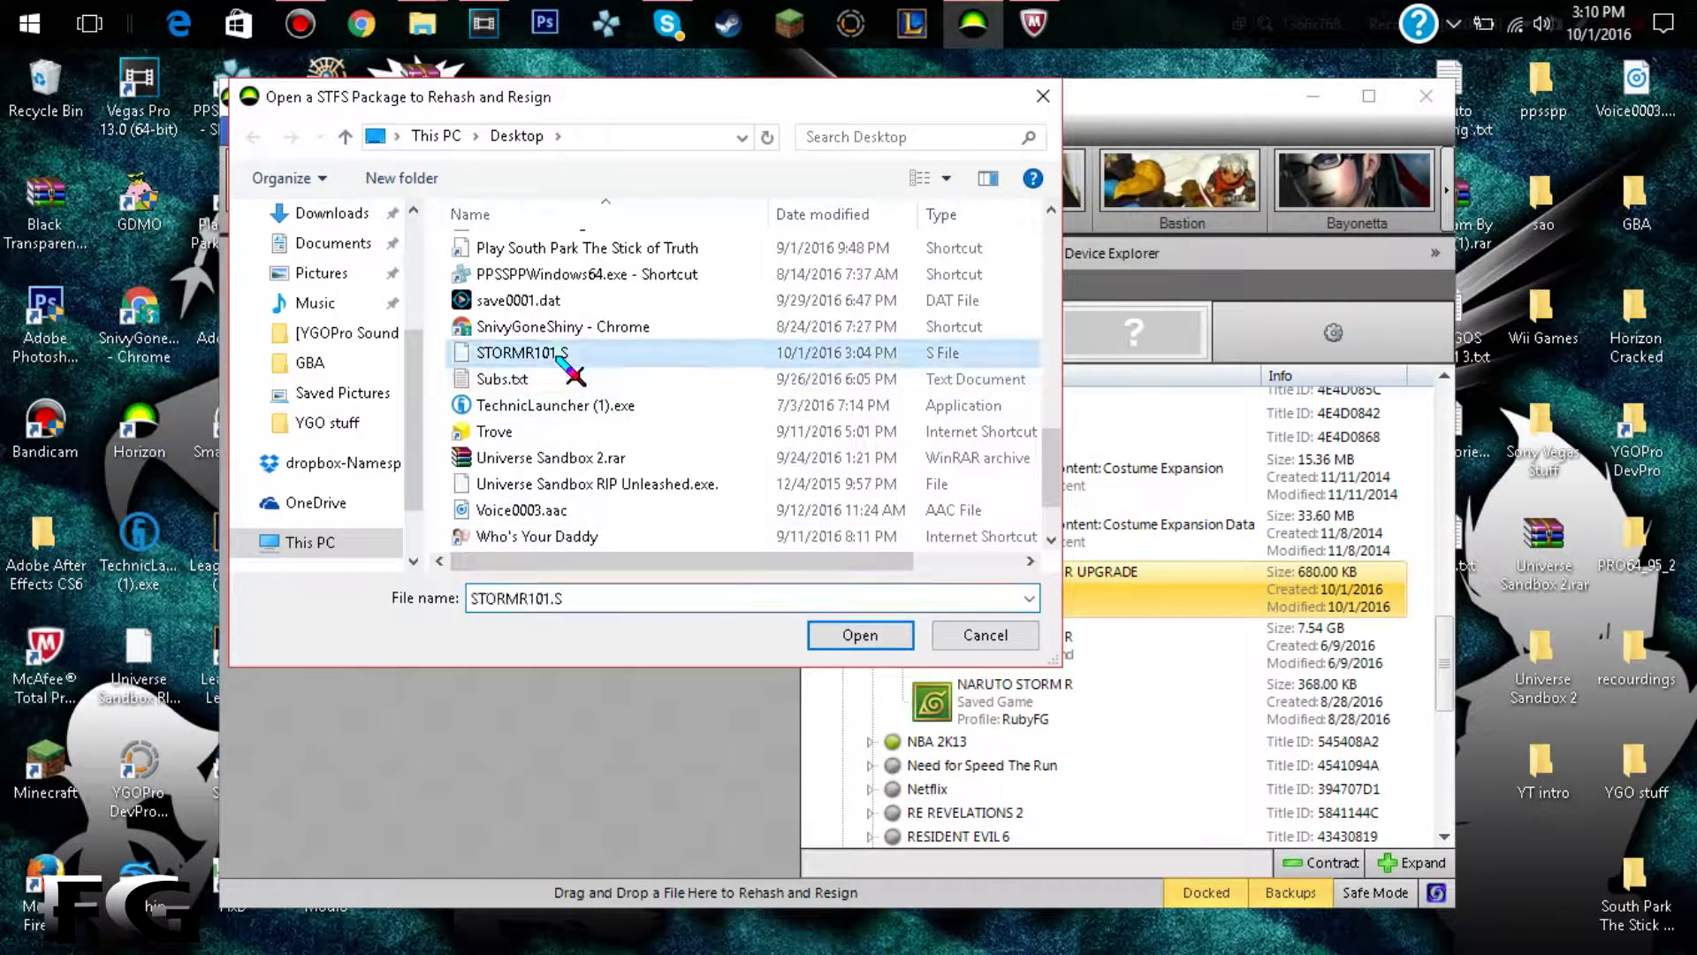
double_click(558, 353)
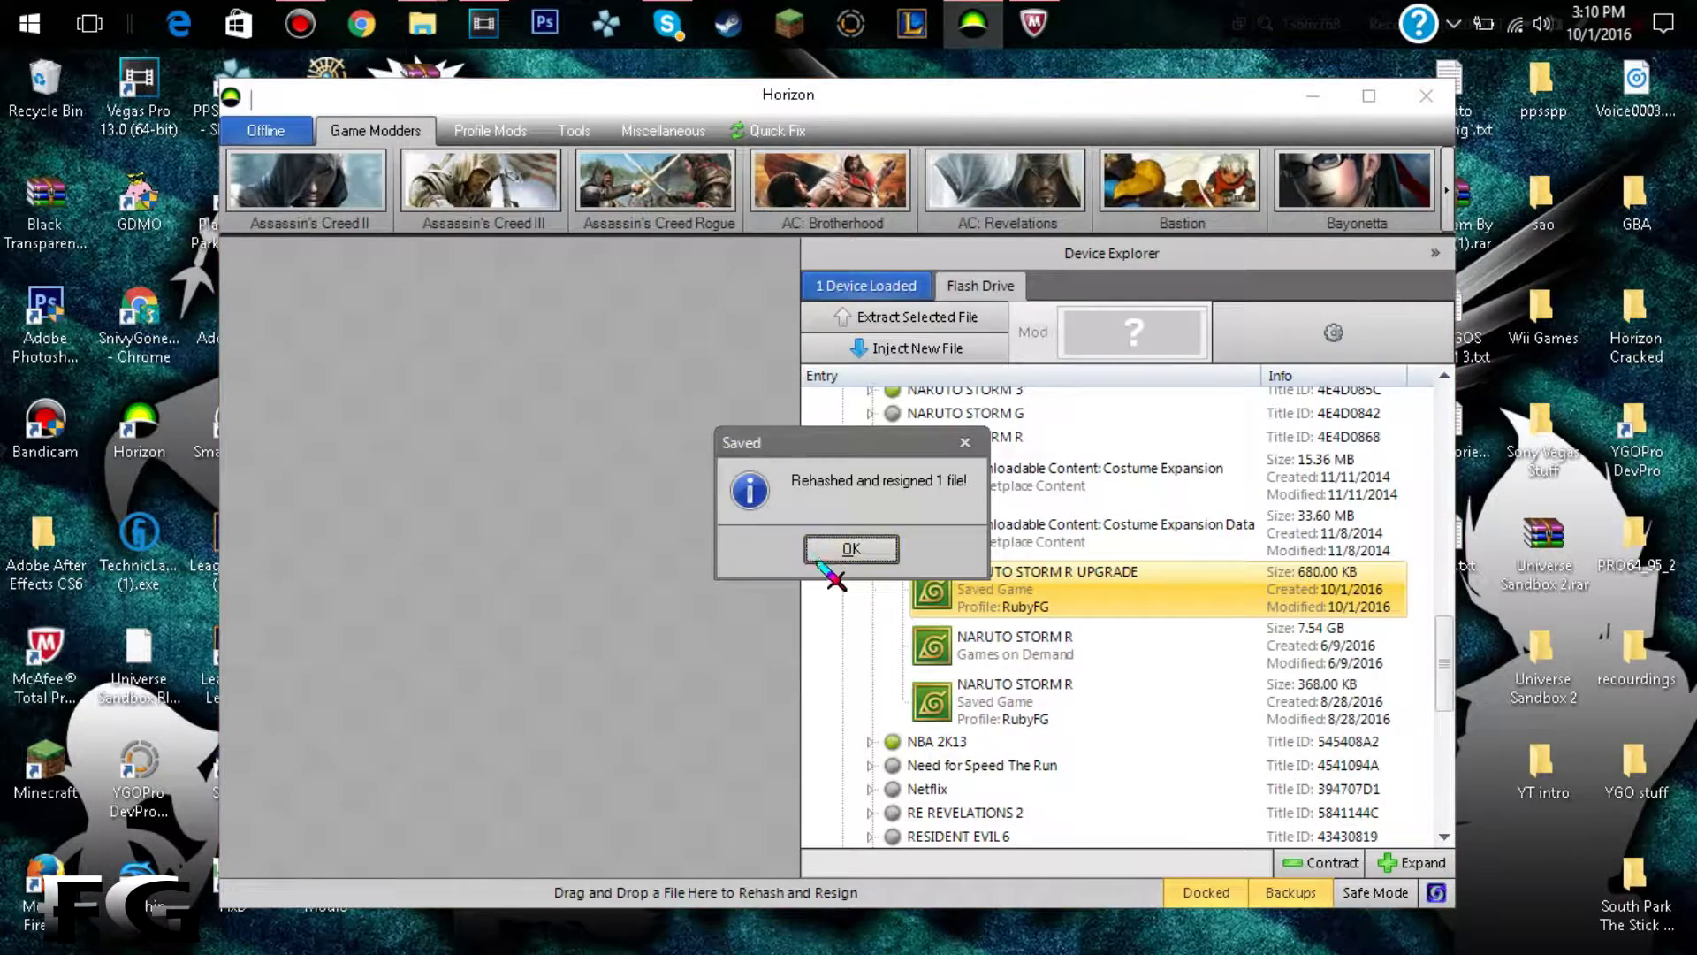
left_click(847, 550)
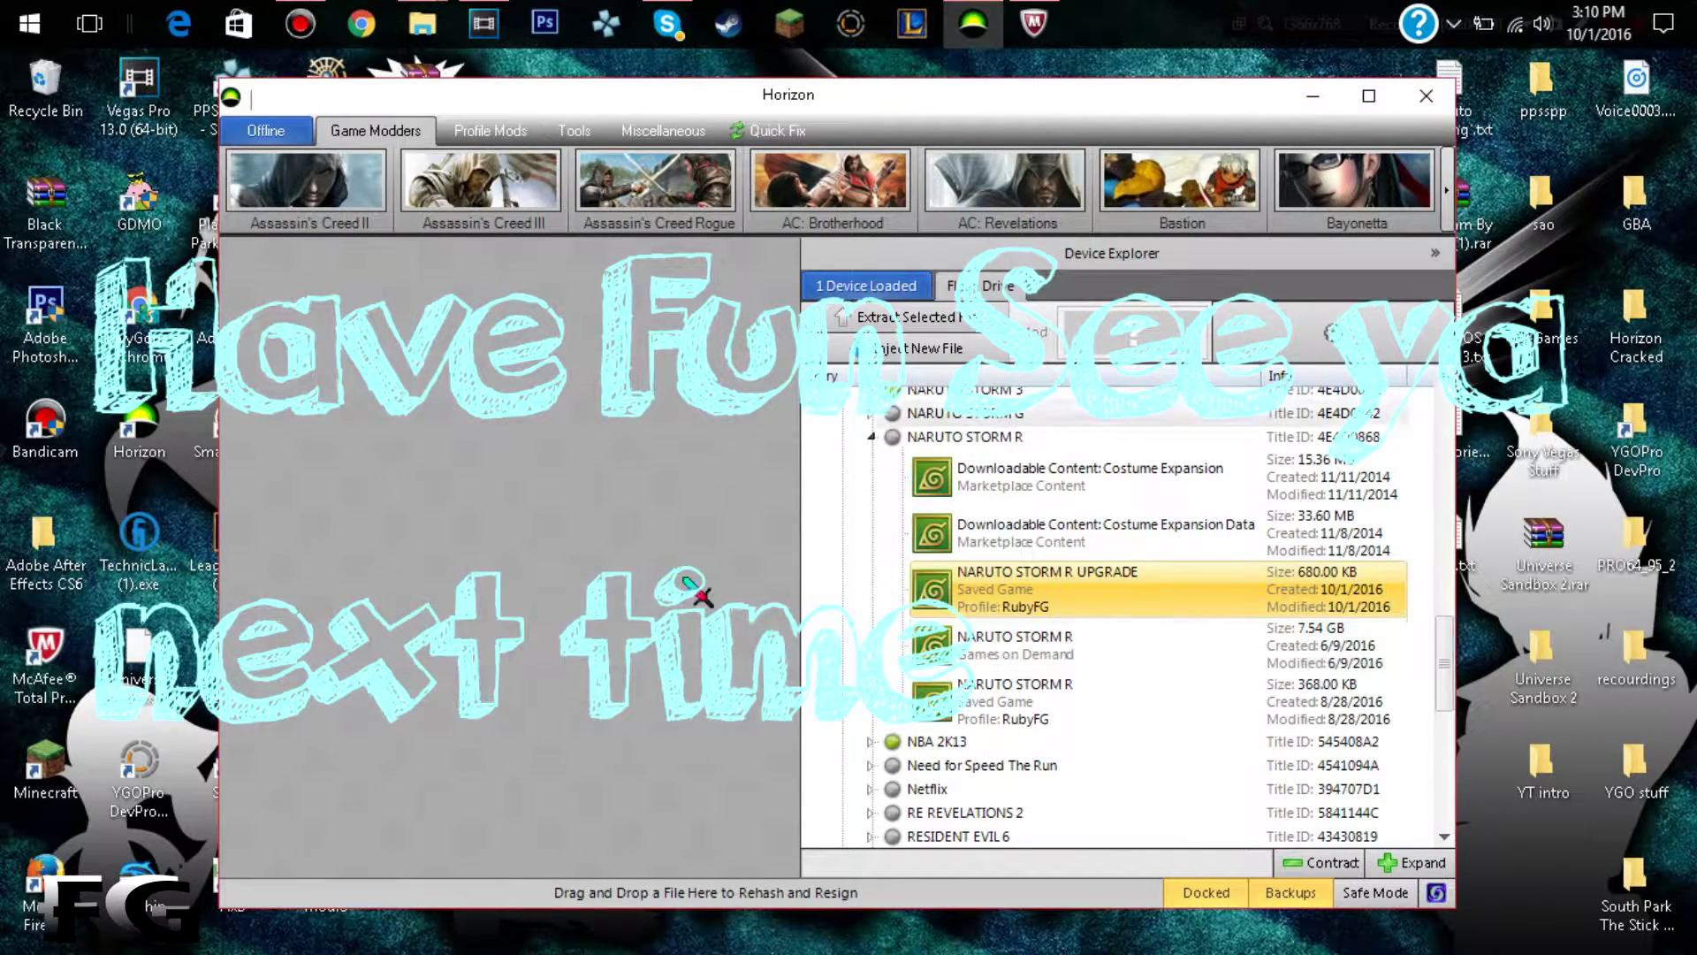